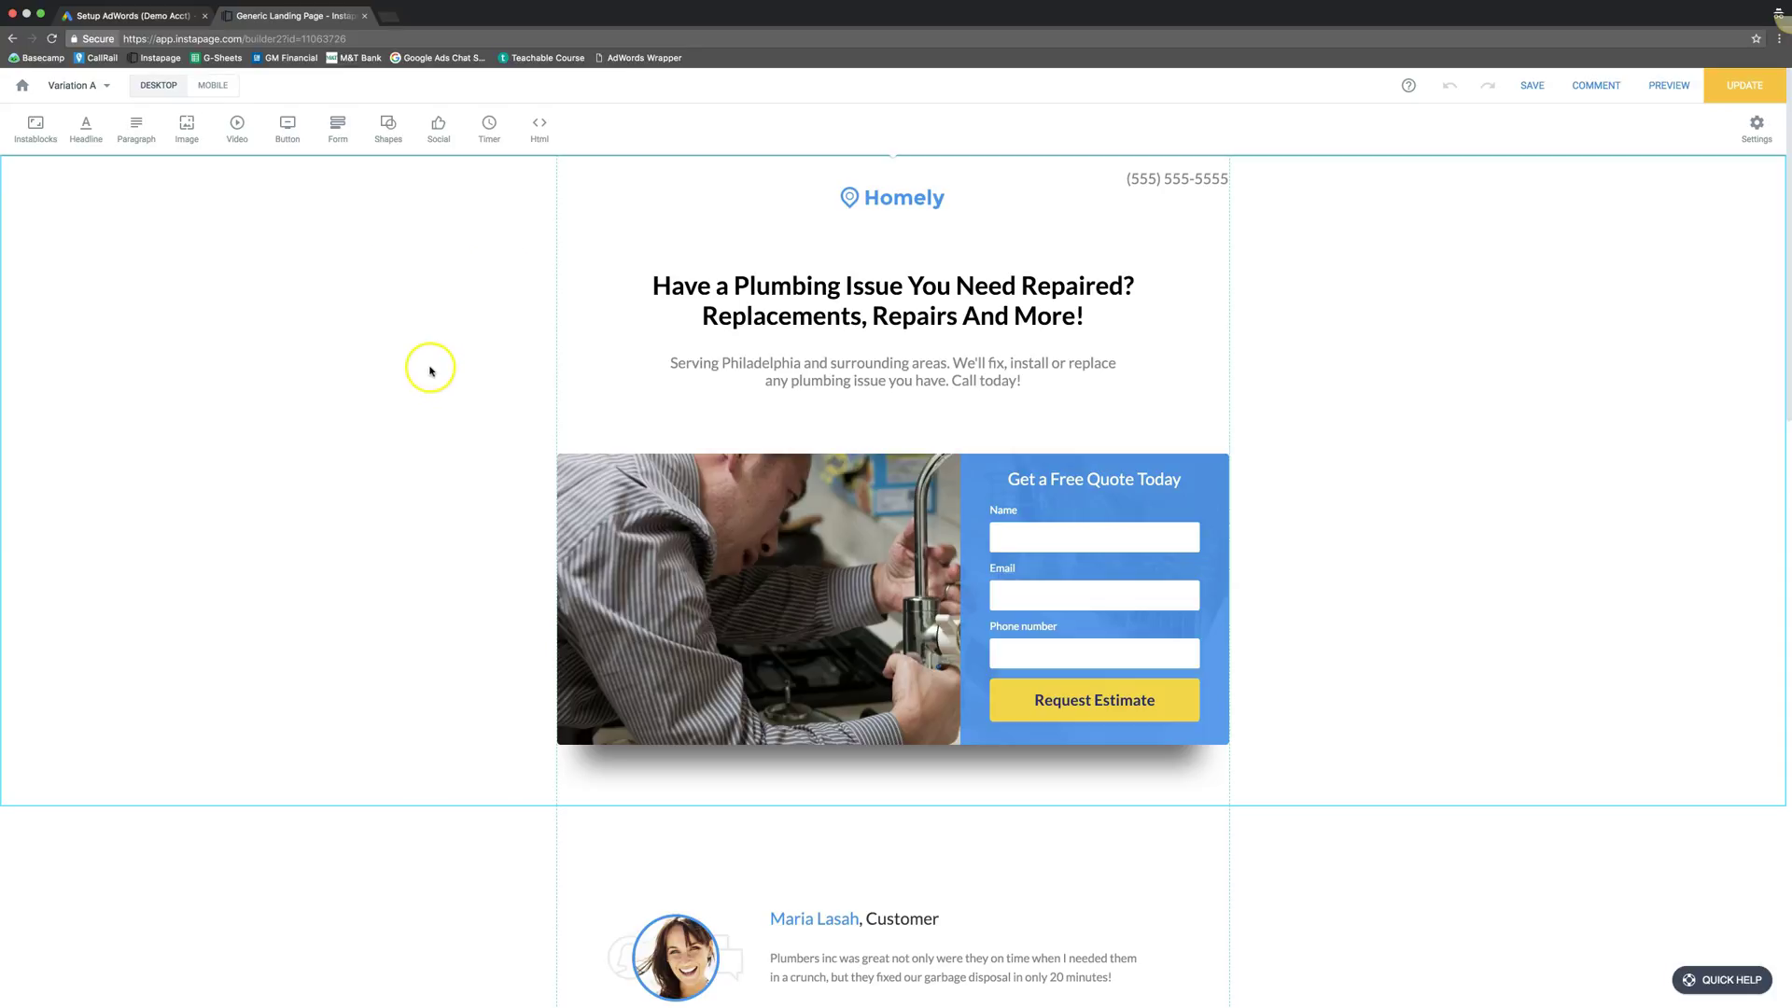
Nudge the hero headline slightly to the right on the desktop layout.
scroll(444, 537, down, 8)
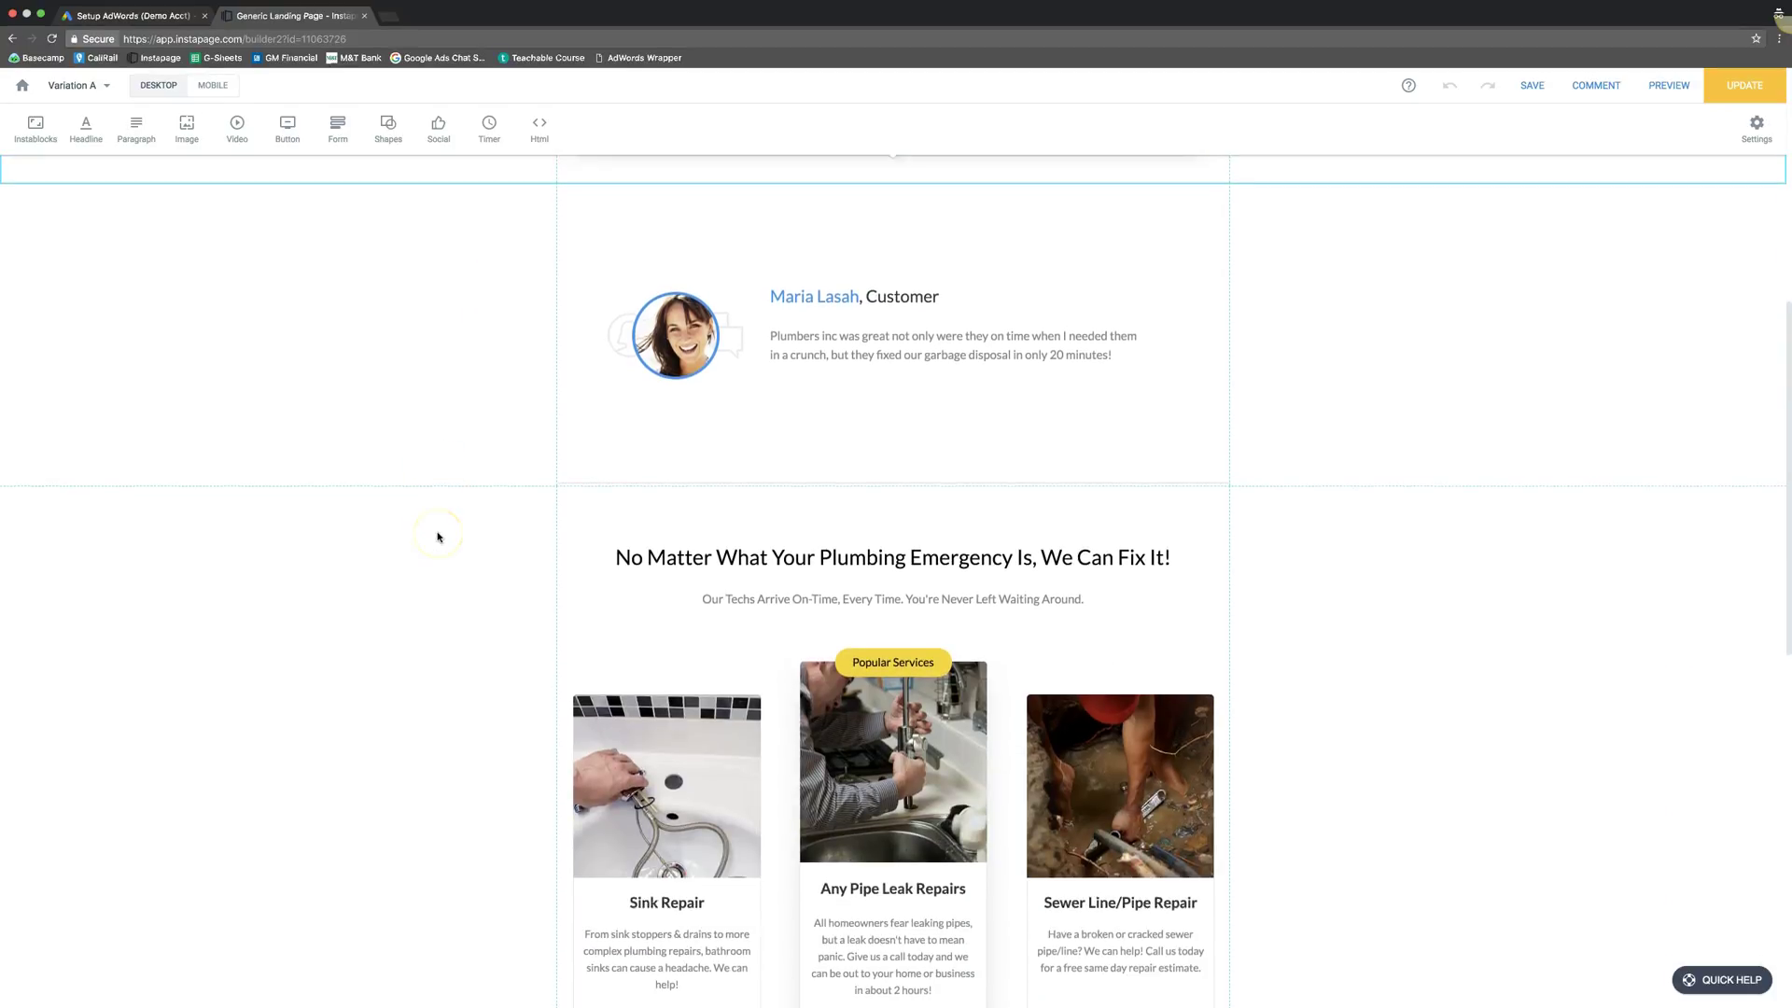
scroll(438, 537, up, 1)
scroll(437, 537, up, 8)
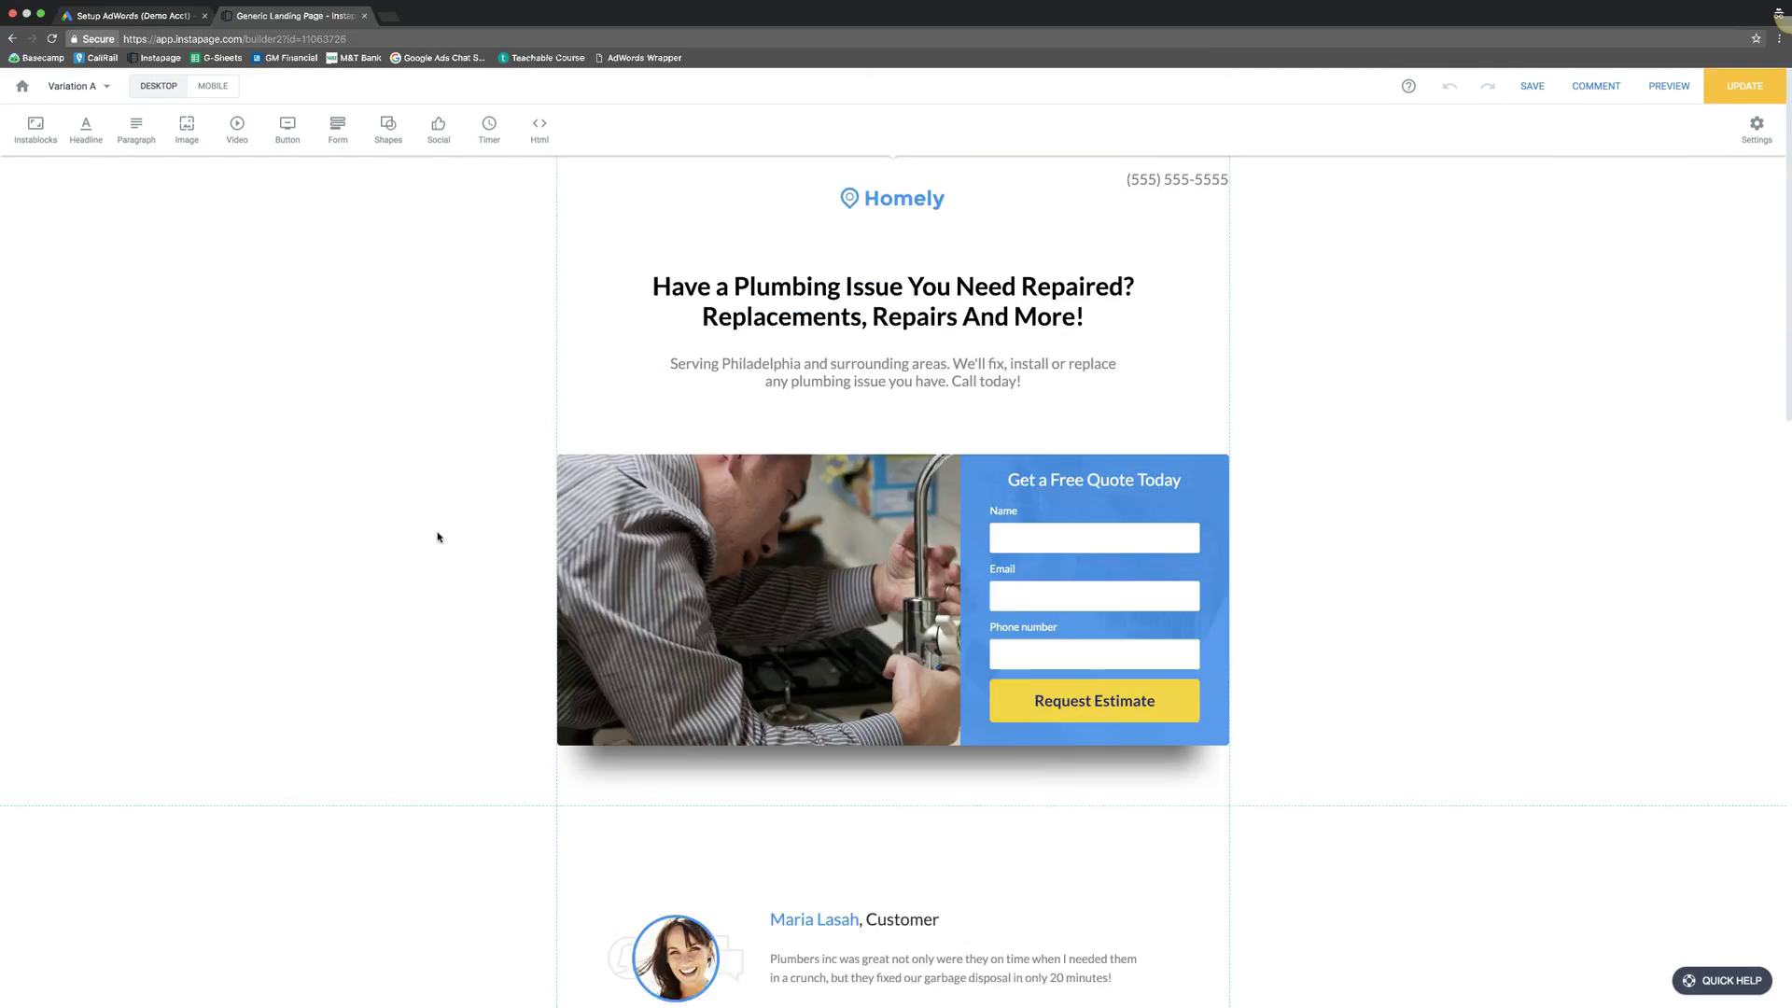
mouse_move(867, 313)
mouse_down()
mouse_move(823, 310)
mouse_move(897, 308)
mouse_move(867, 307)
mouse_up()
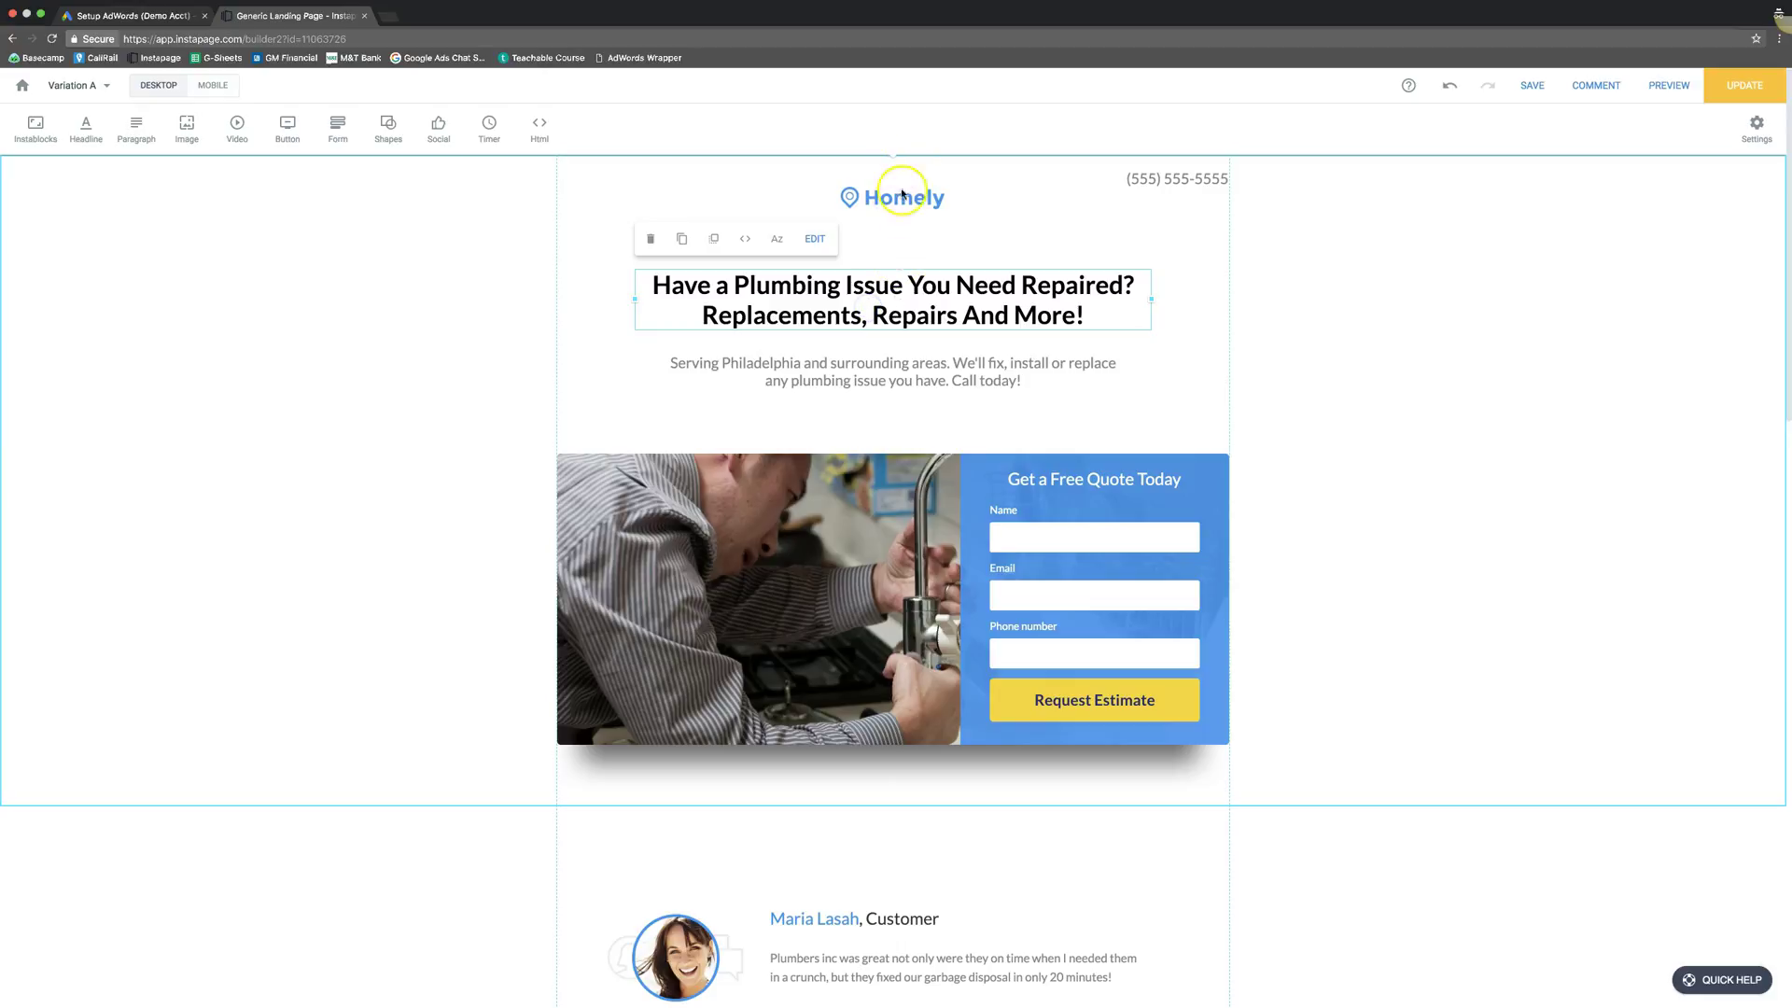
Lower the Homely logo a few pixels so it sits just above the headline.
drag(889, 197, 891, 214)
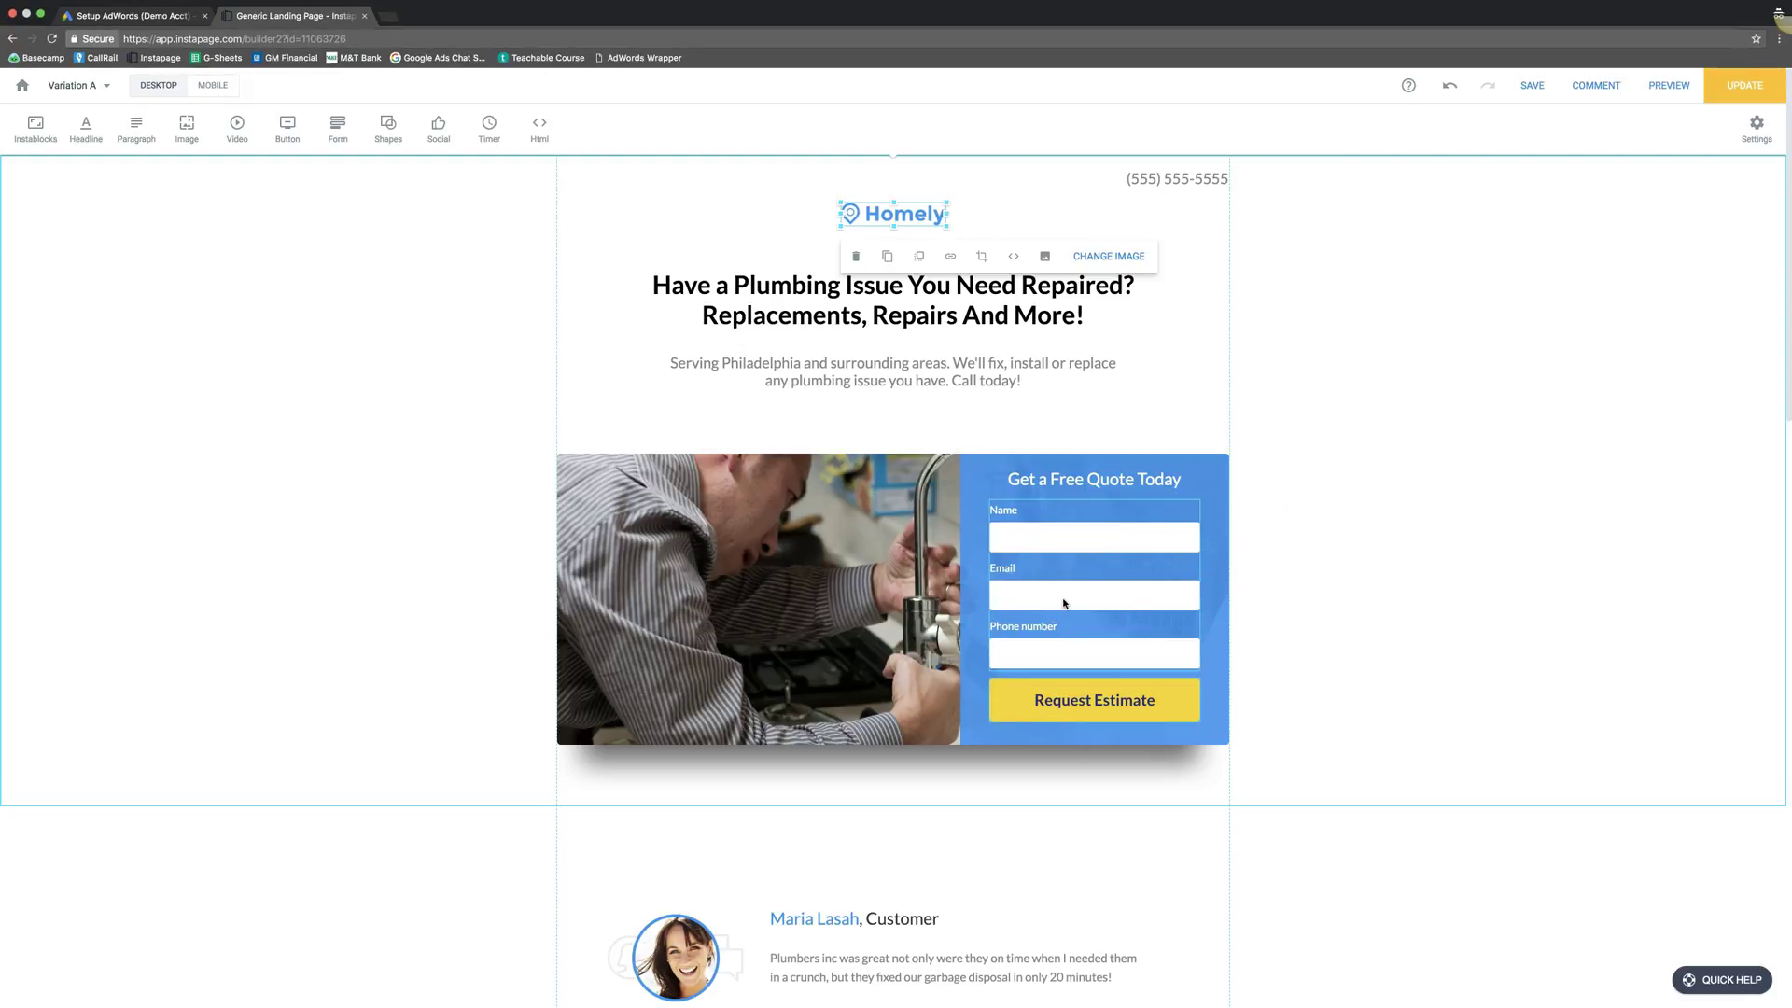
scroll(1340, 592, down, 15)
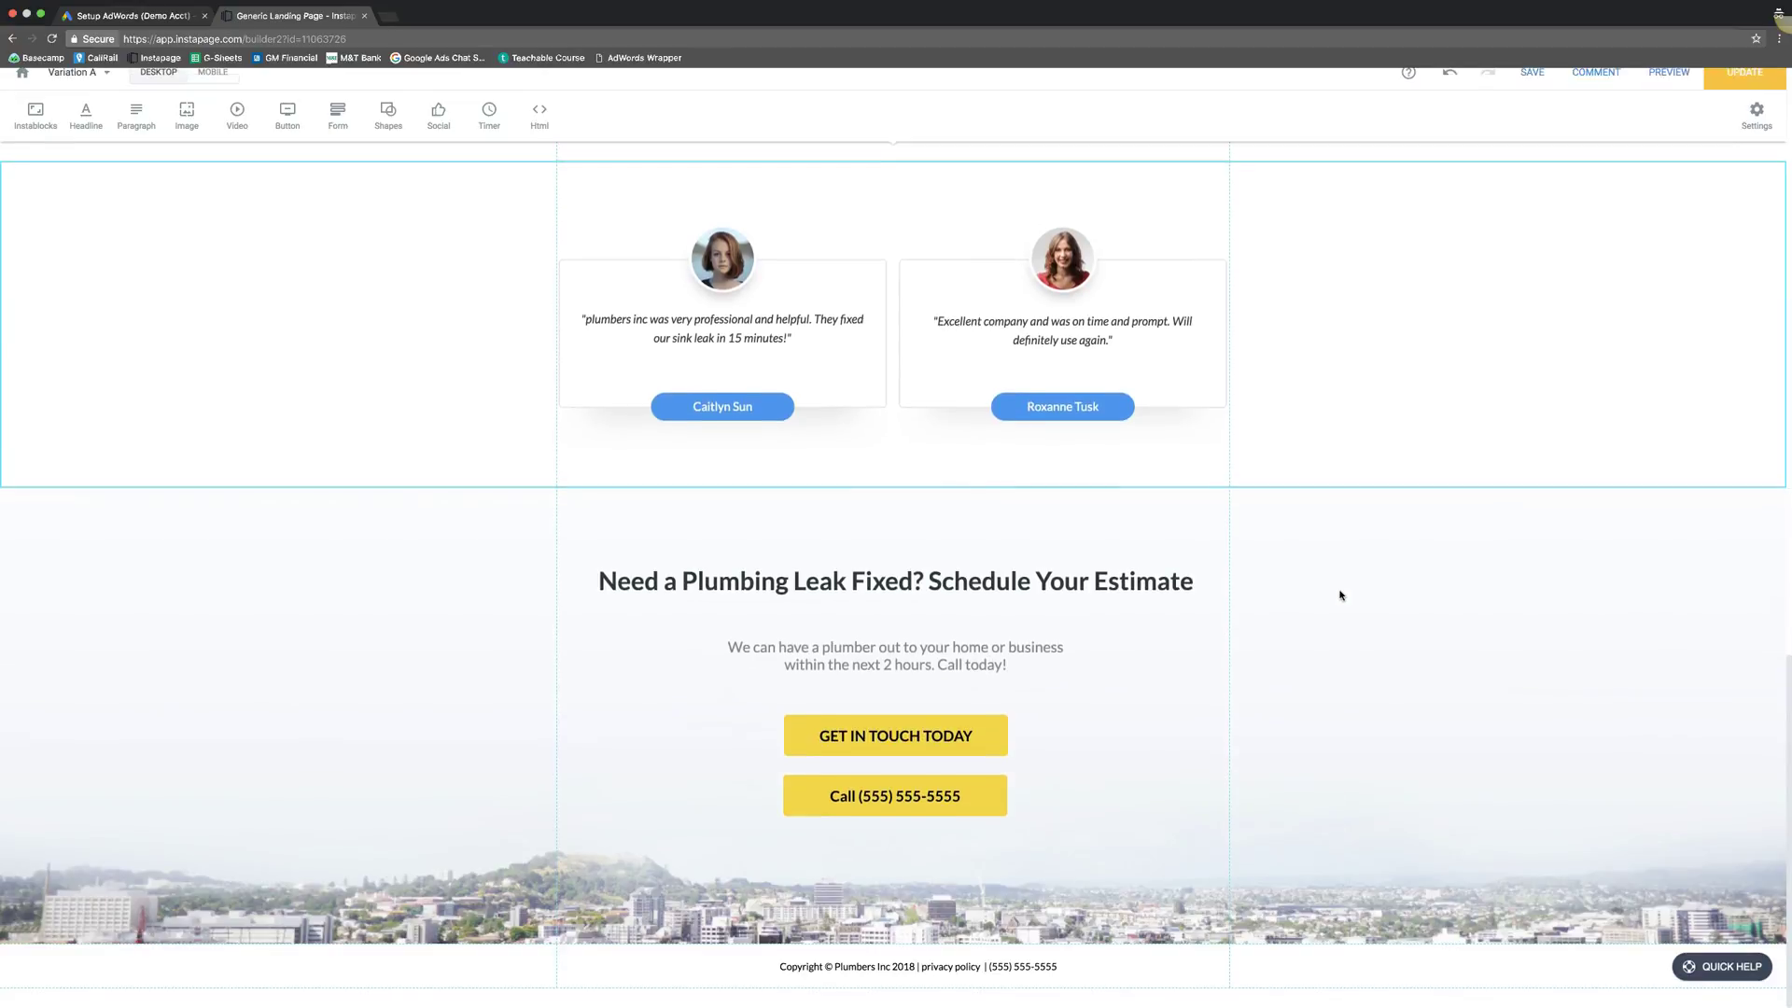
click(774, 618)
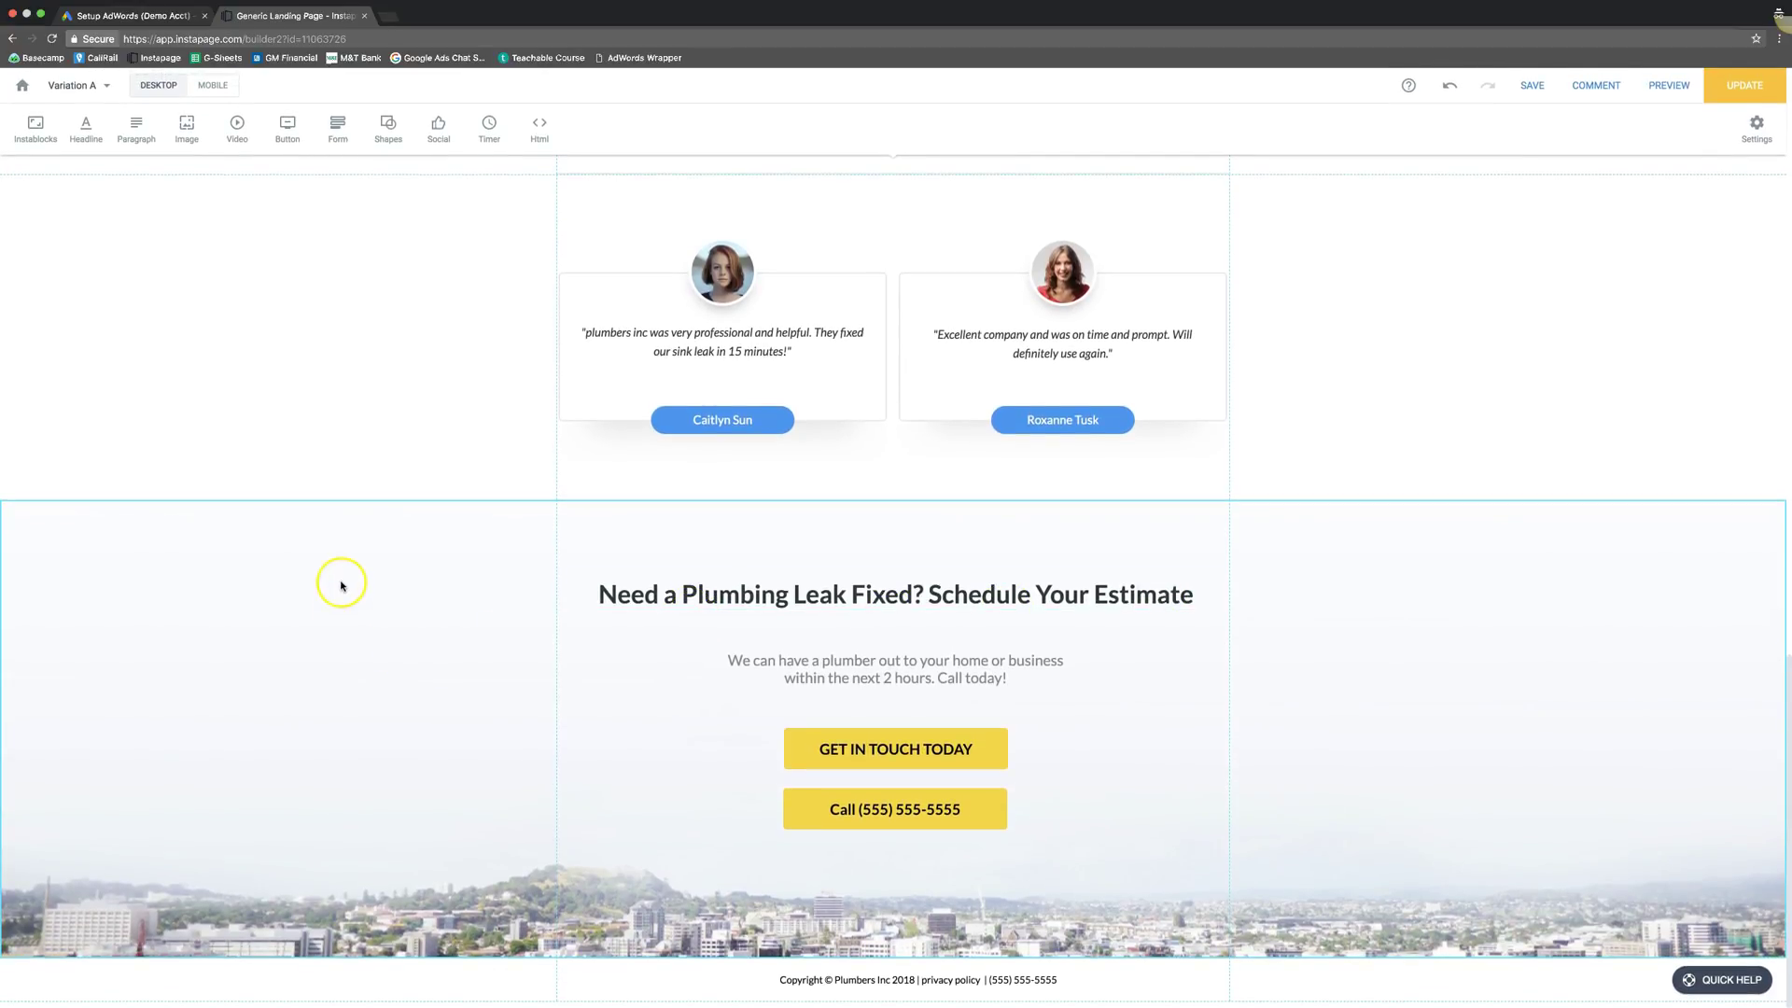
scroll(340, 587, up, 20)
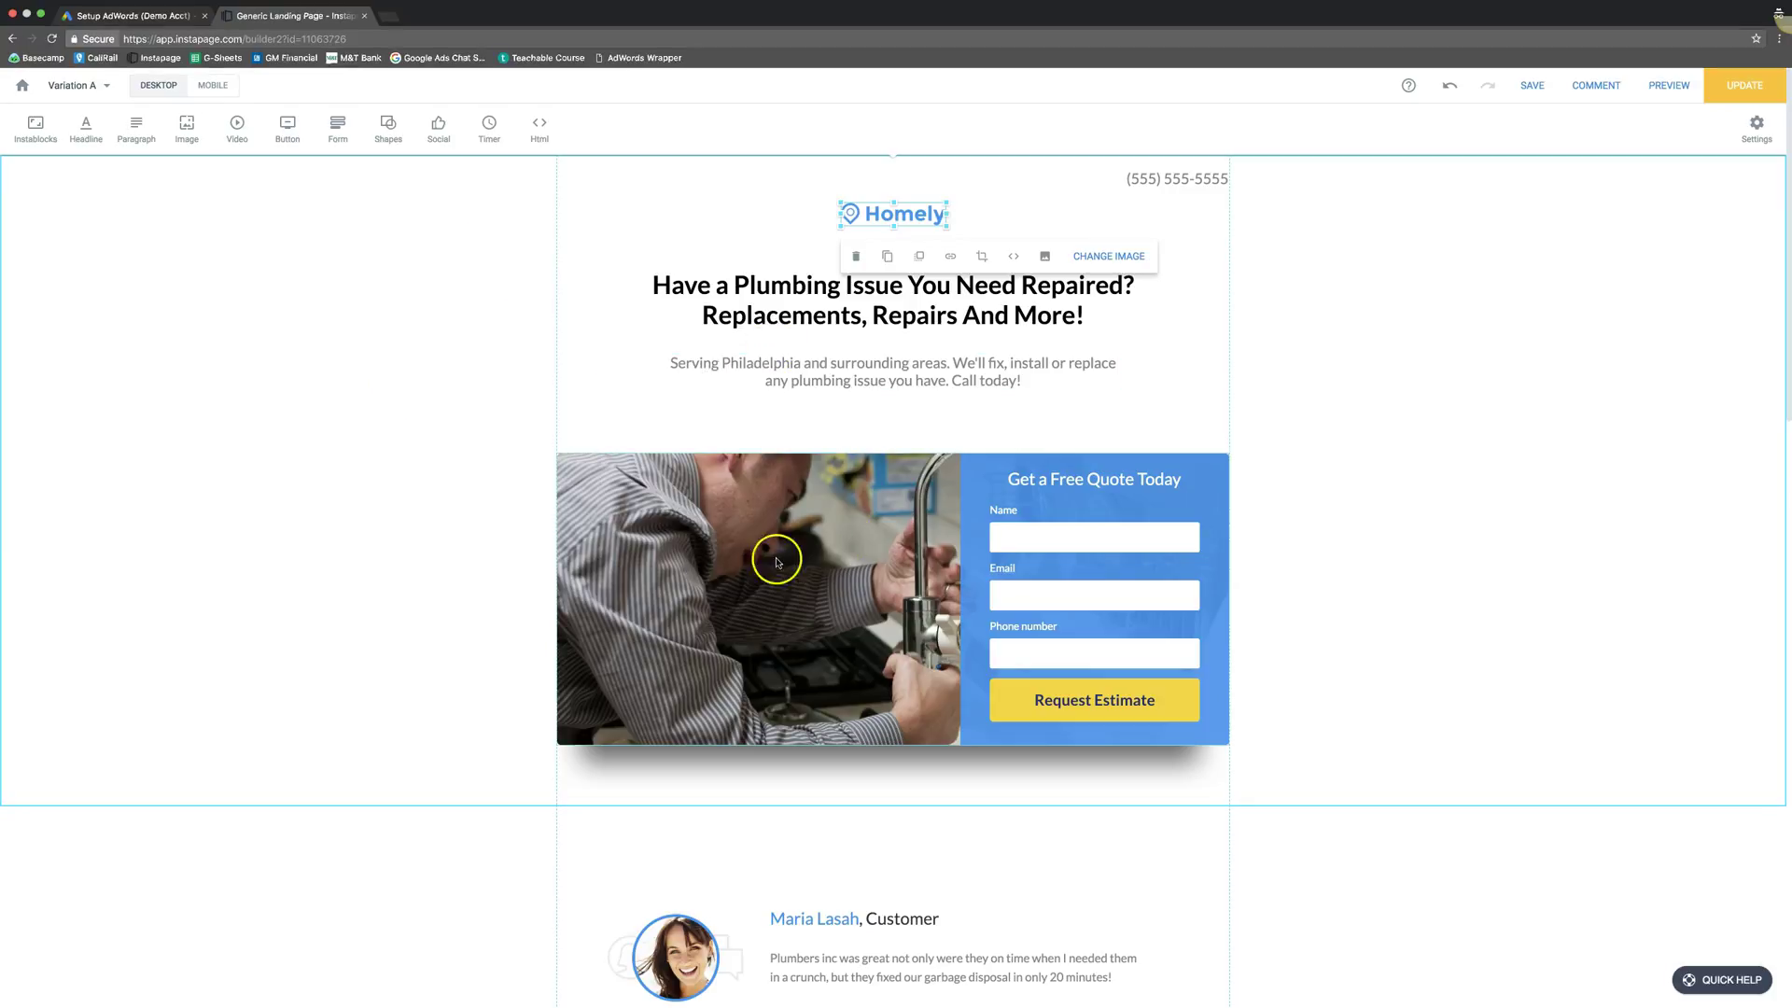
scroll(460, 555, down, 3)
scroll(459, 555, down, 15)
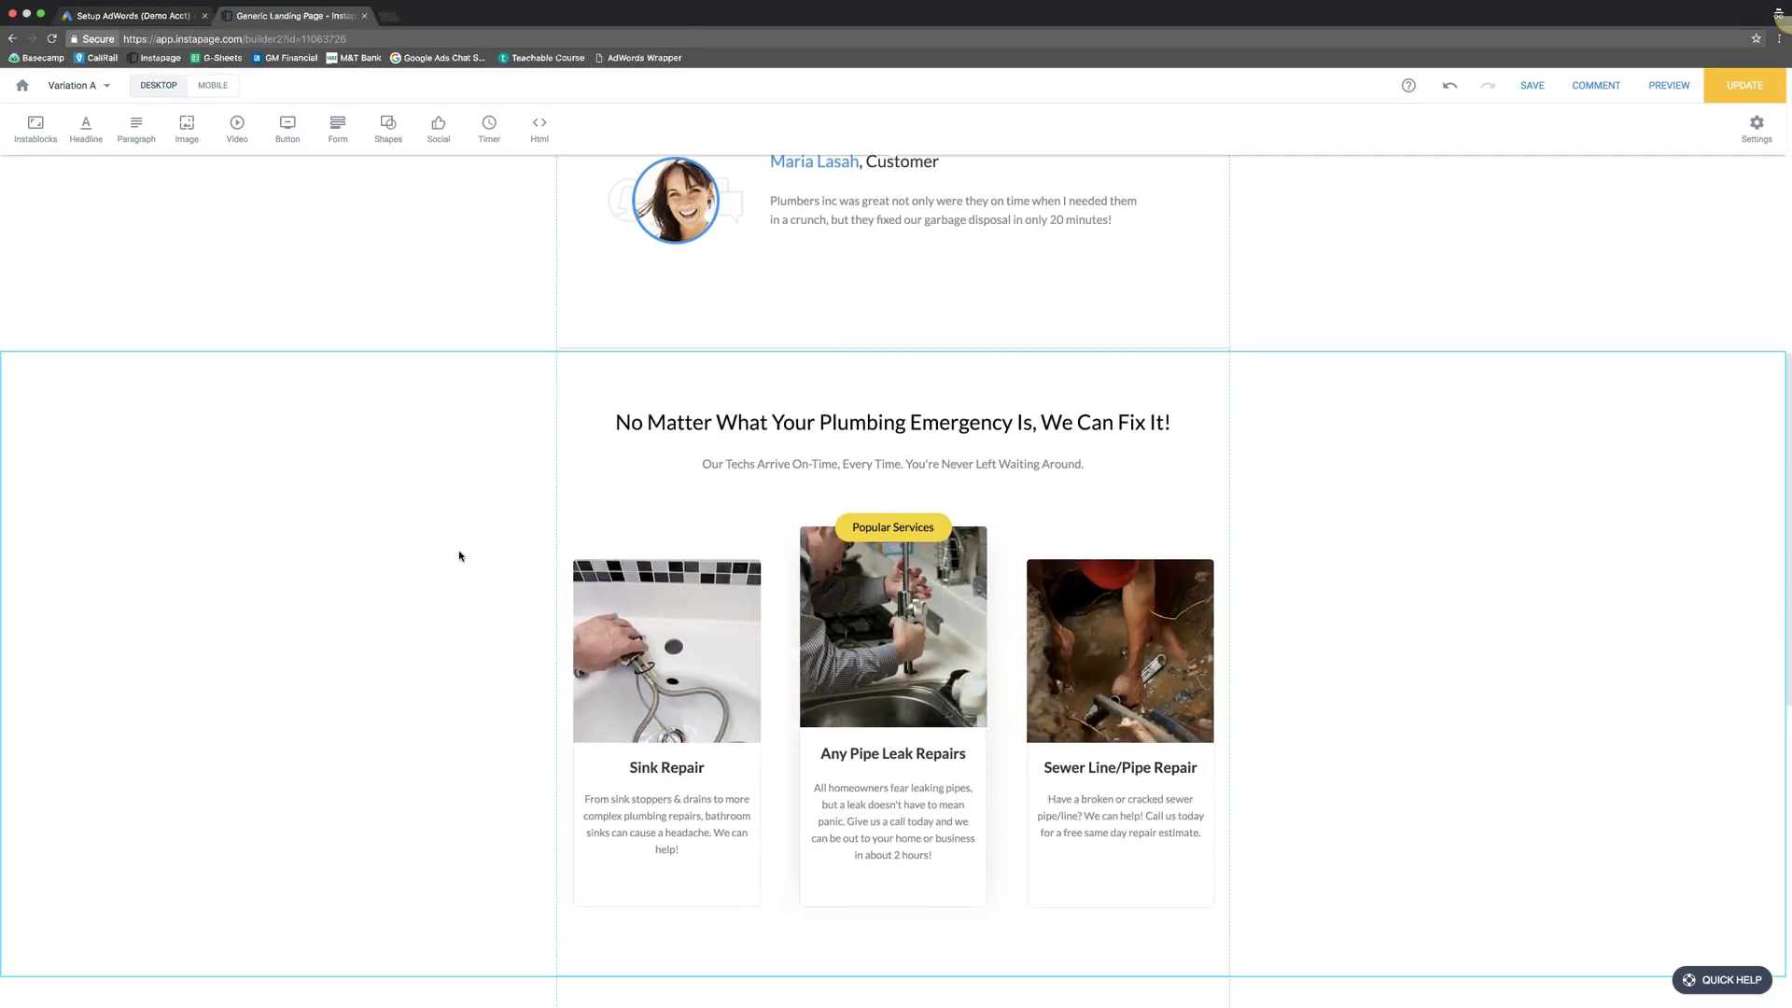
scroll(459, 556, up, 18)
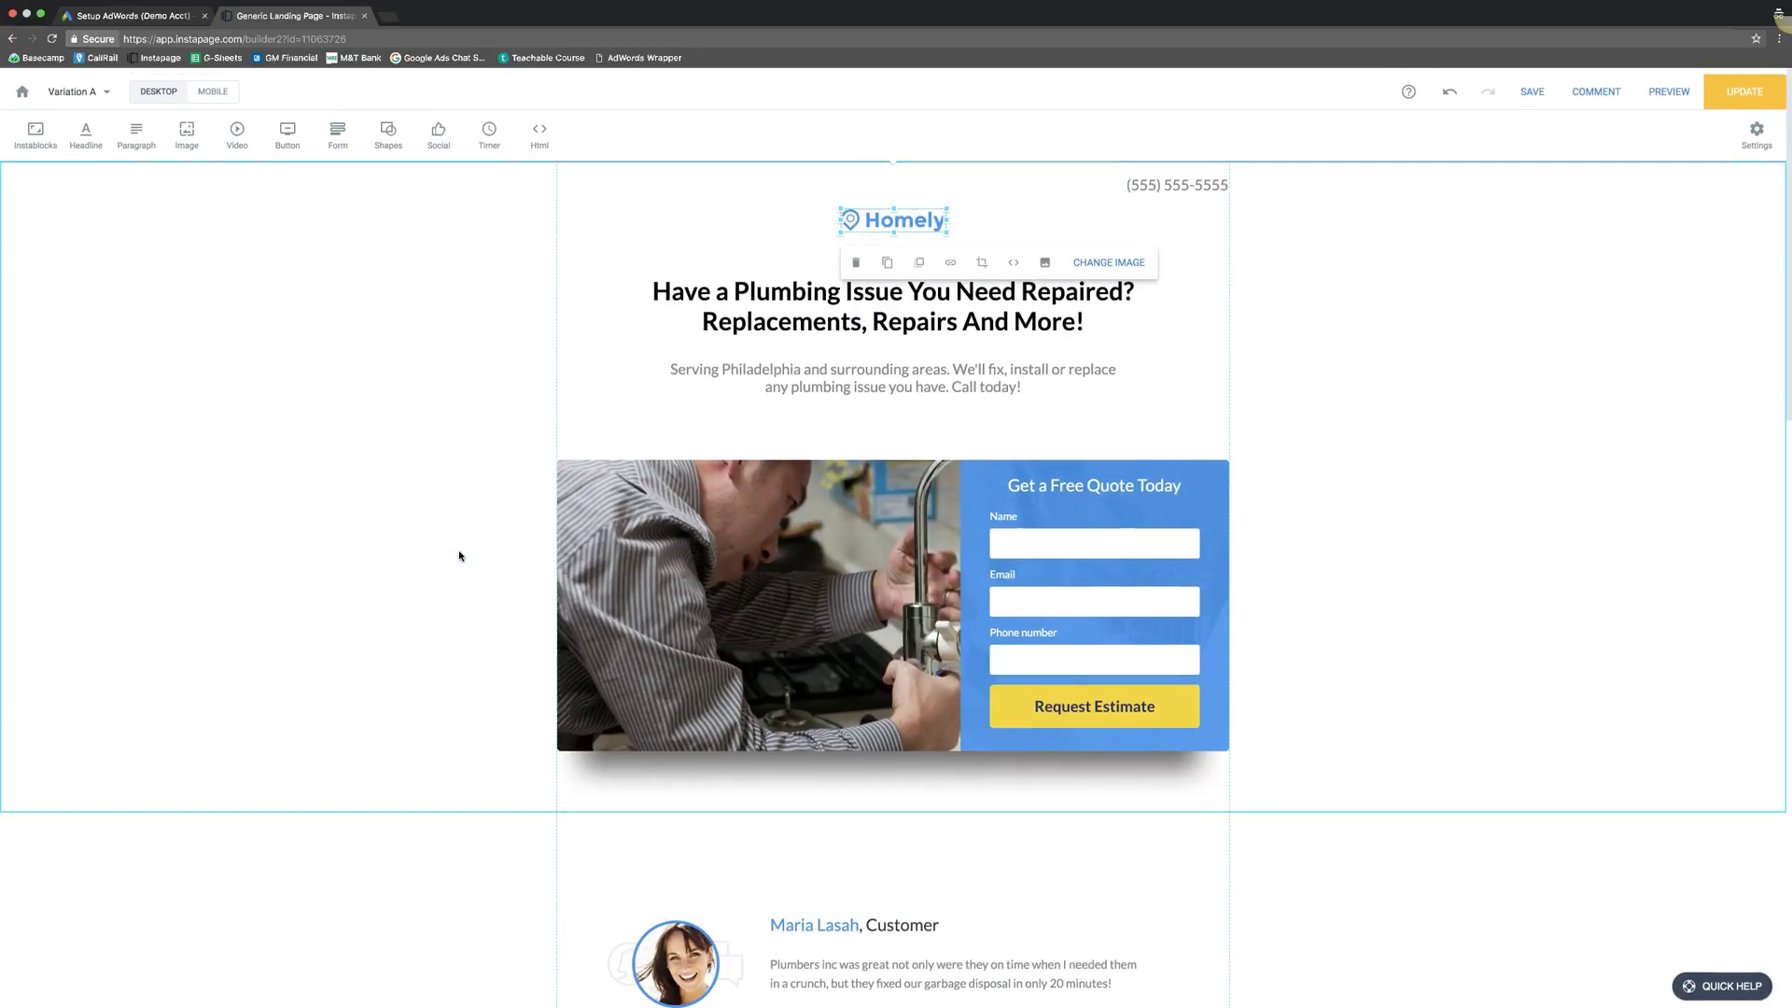
mouse_move(225, 92)
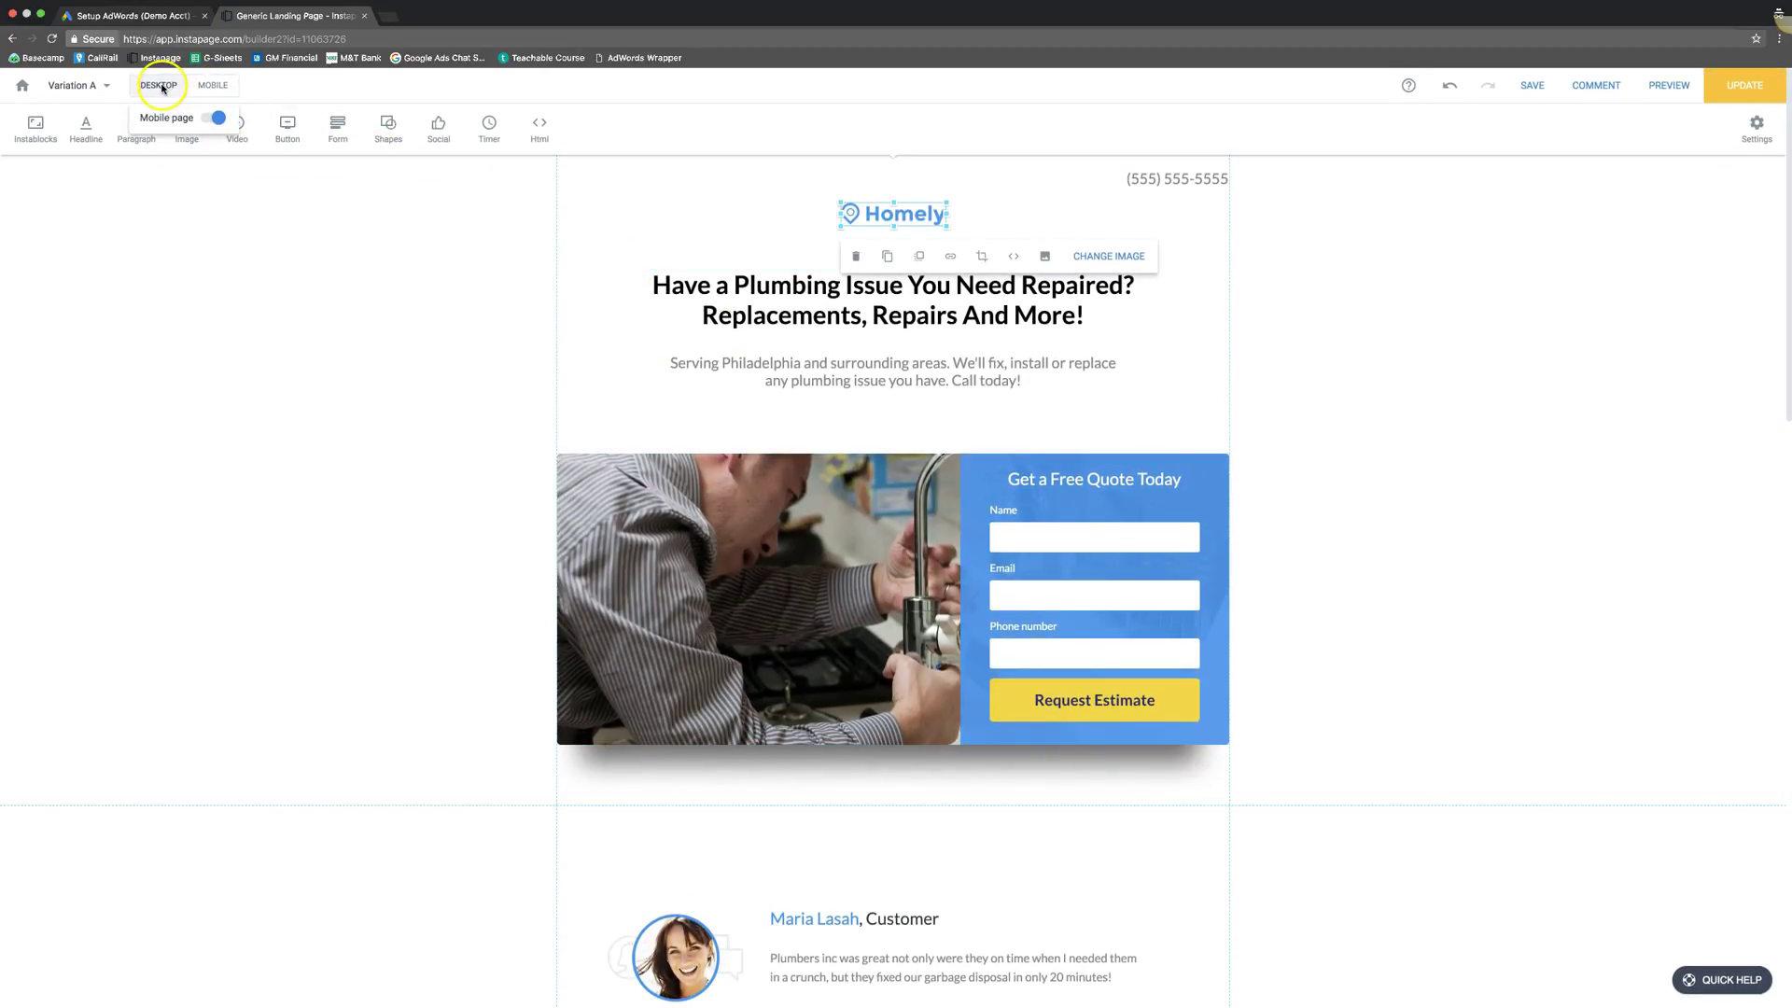
Switch to the mobile layout and scroll down through the page.
click(213, 84)
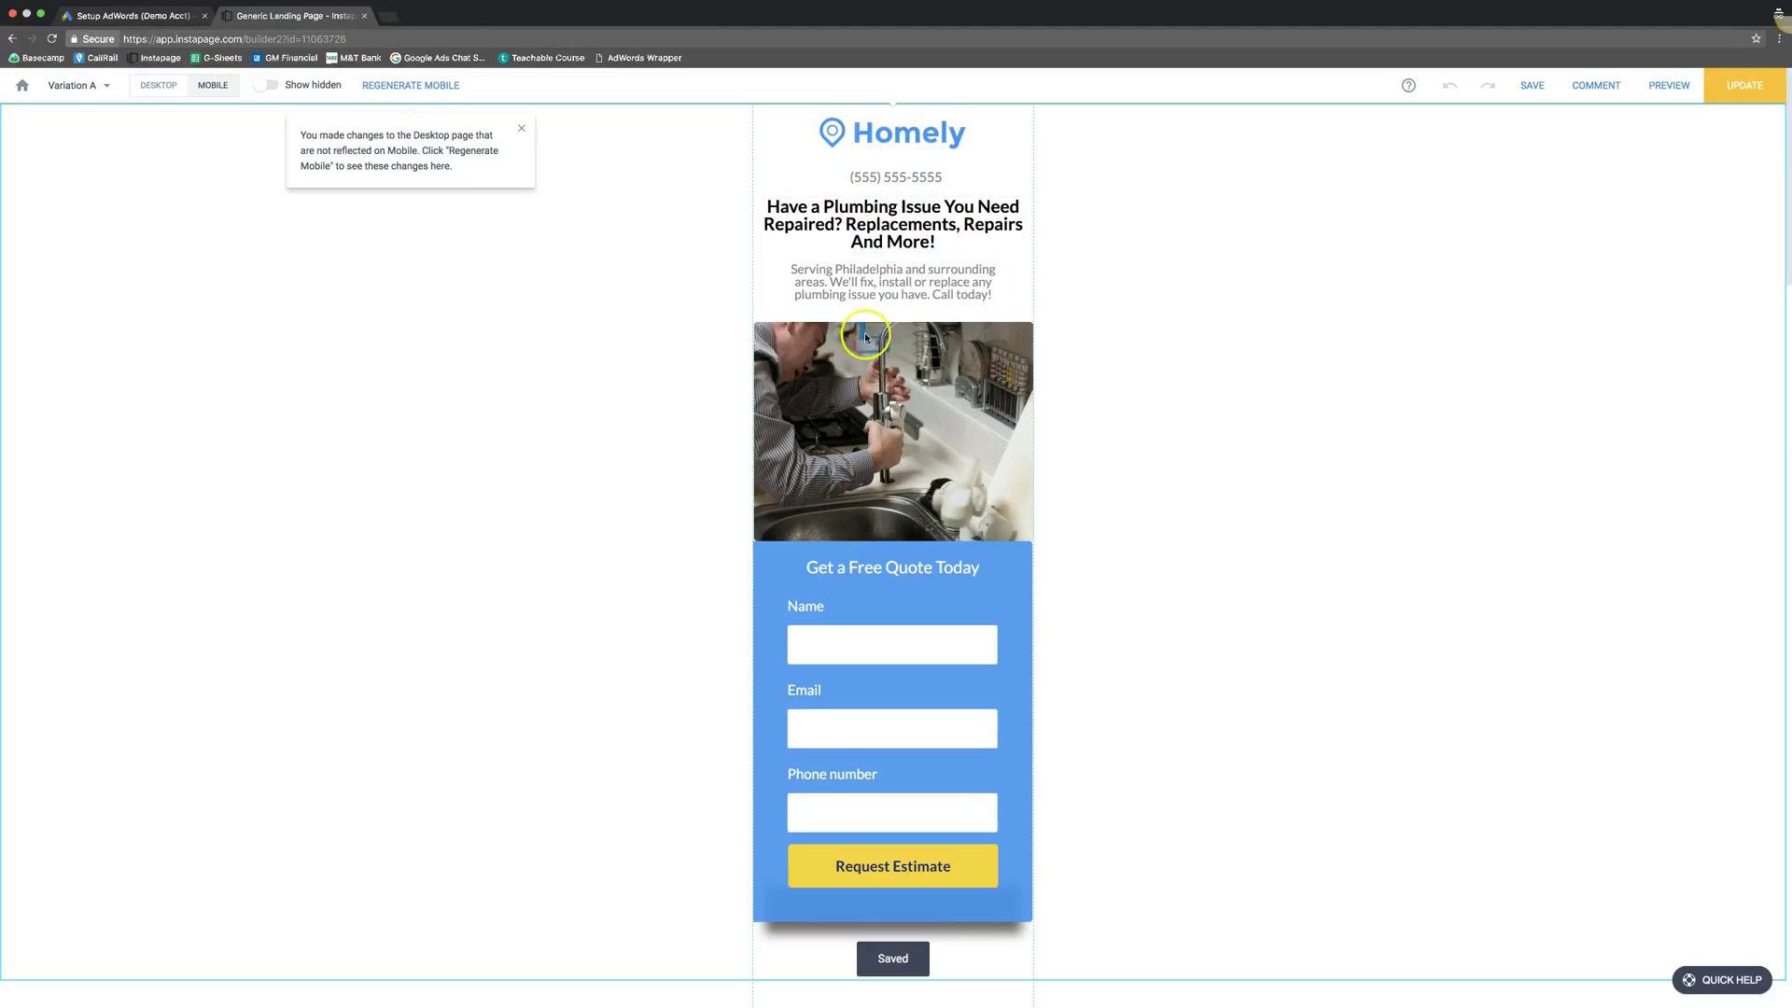
scroll(640, 514, down, 7)
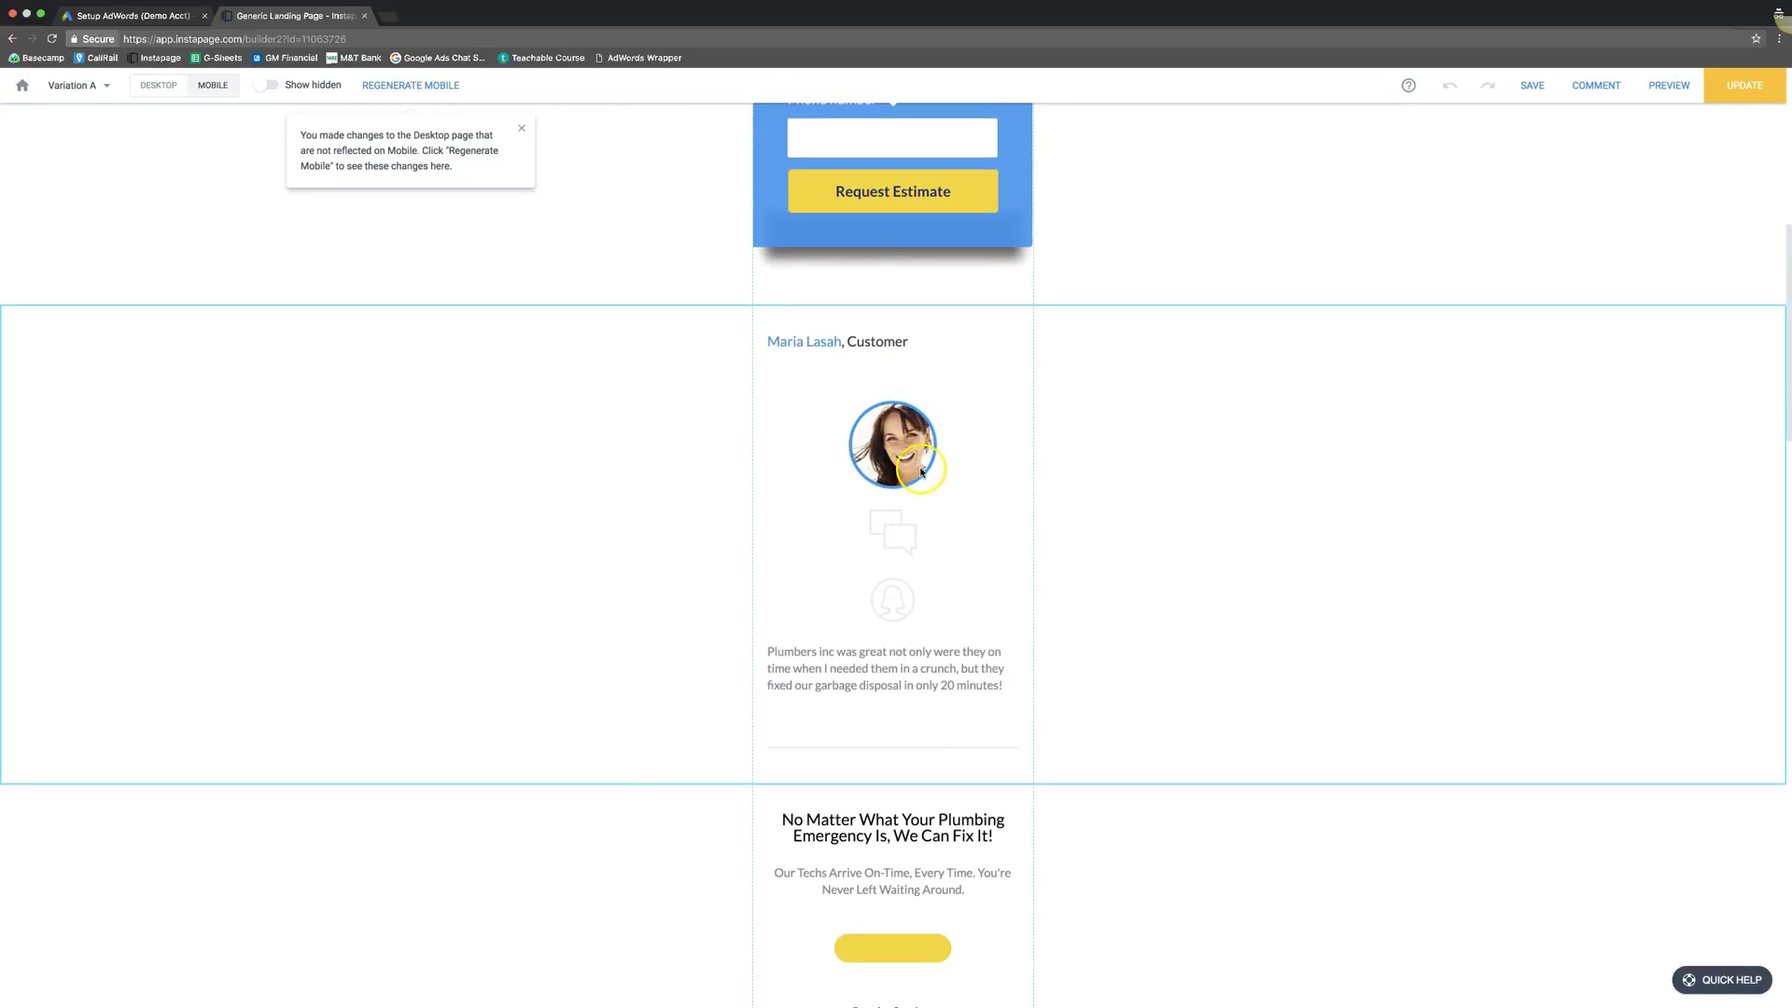
scroll(1260, 648, down, 6)
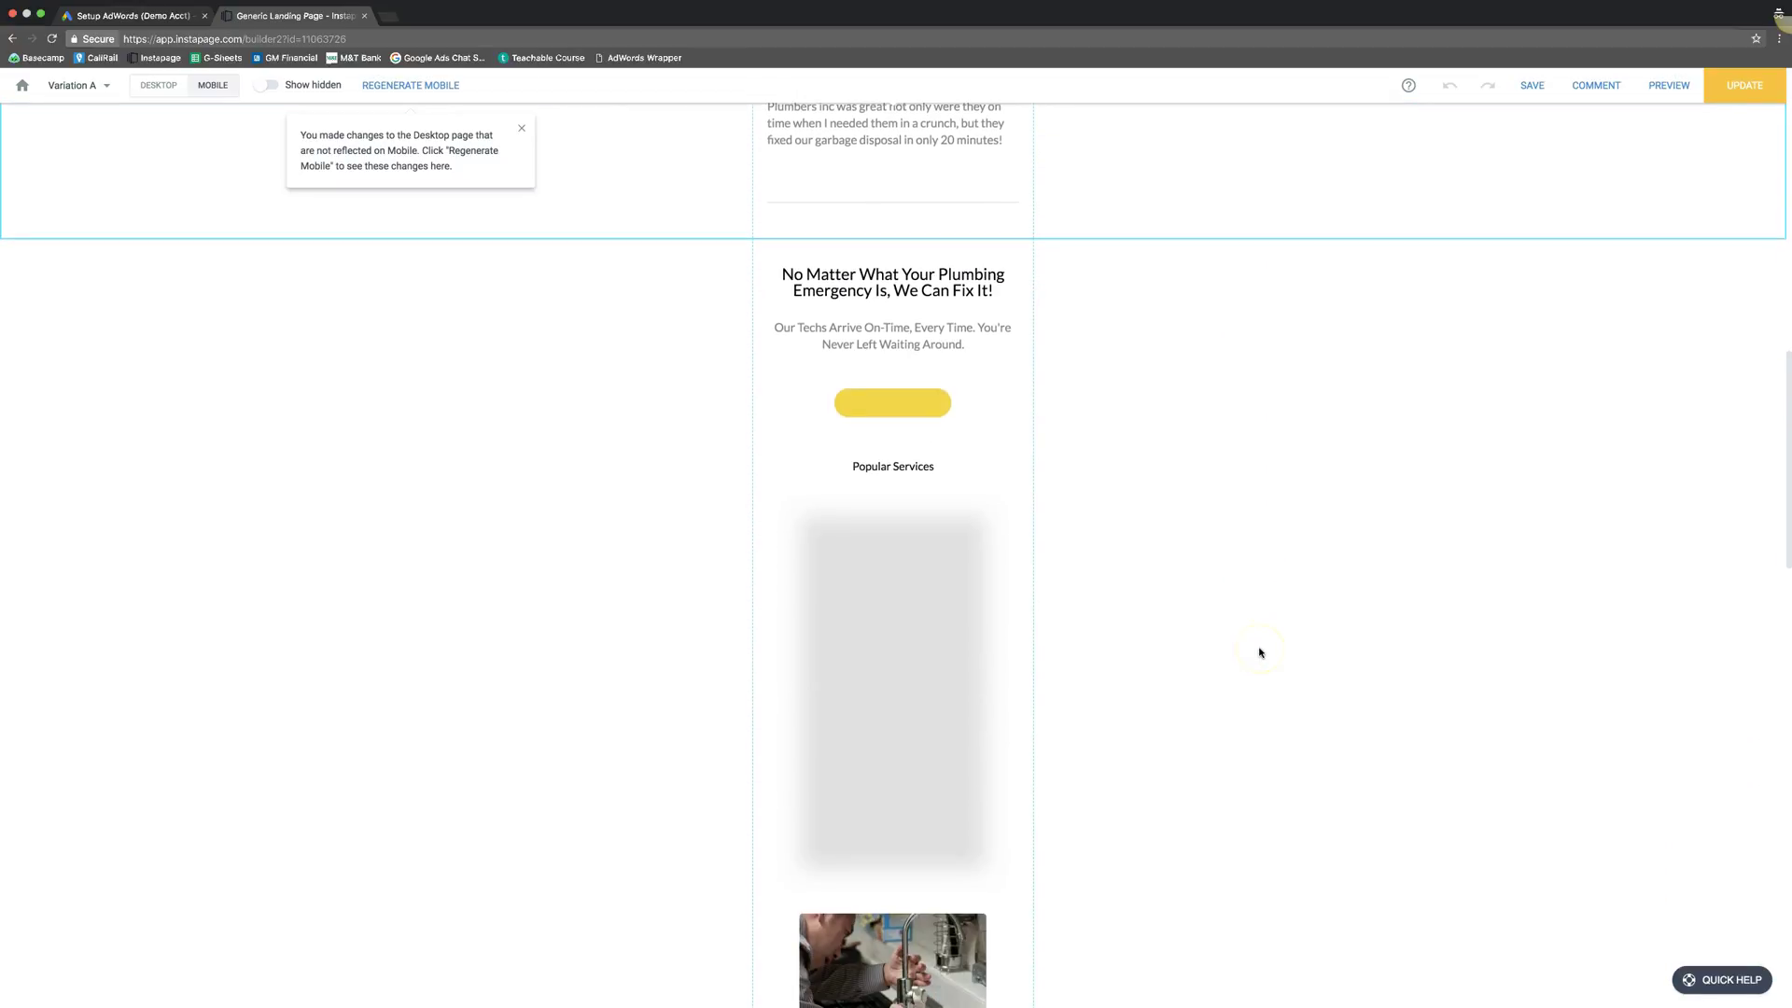
scroll(896, 552, down, 7)
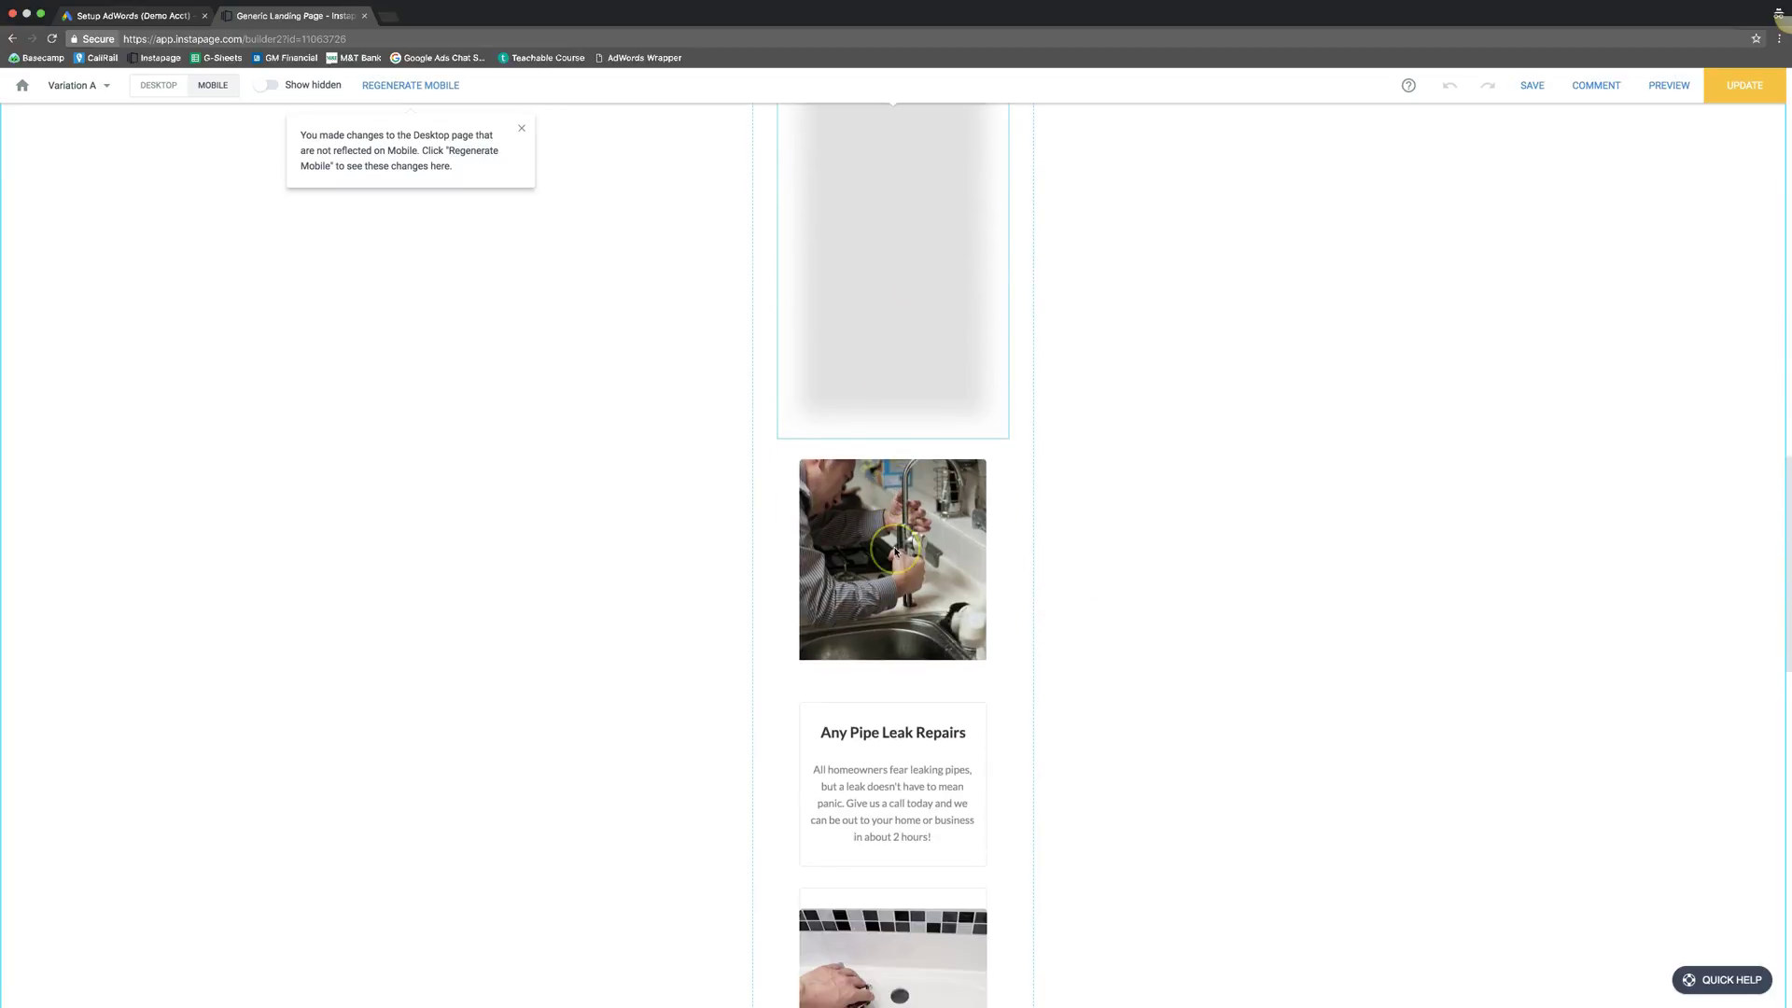
scroll(895, 552, down, 7)
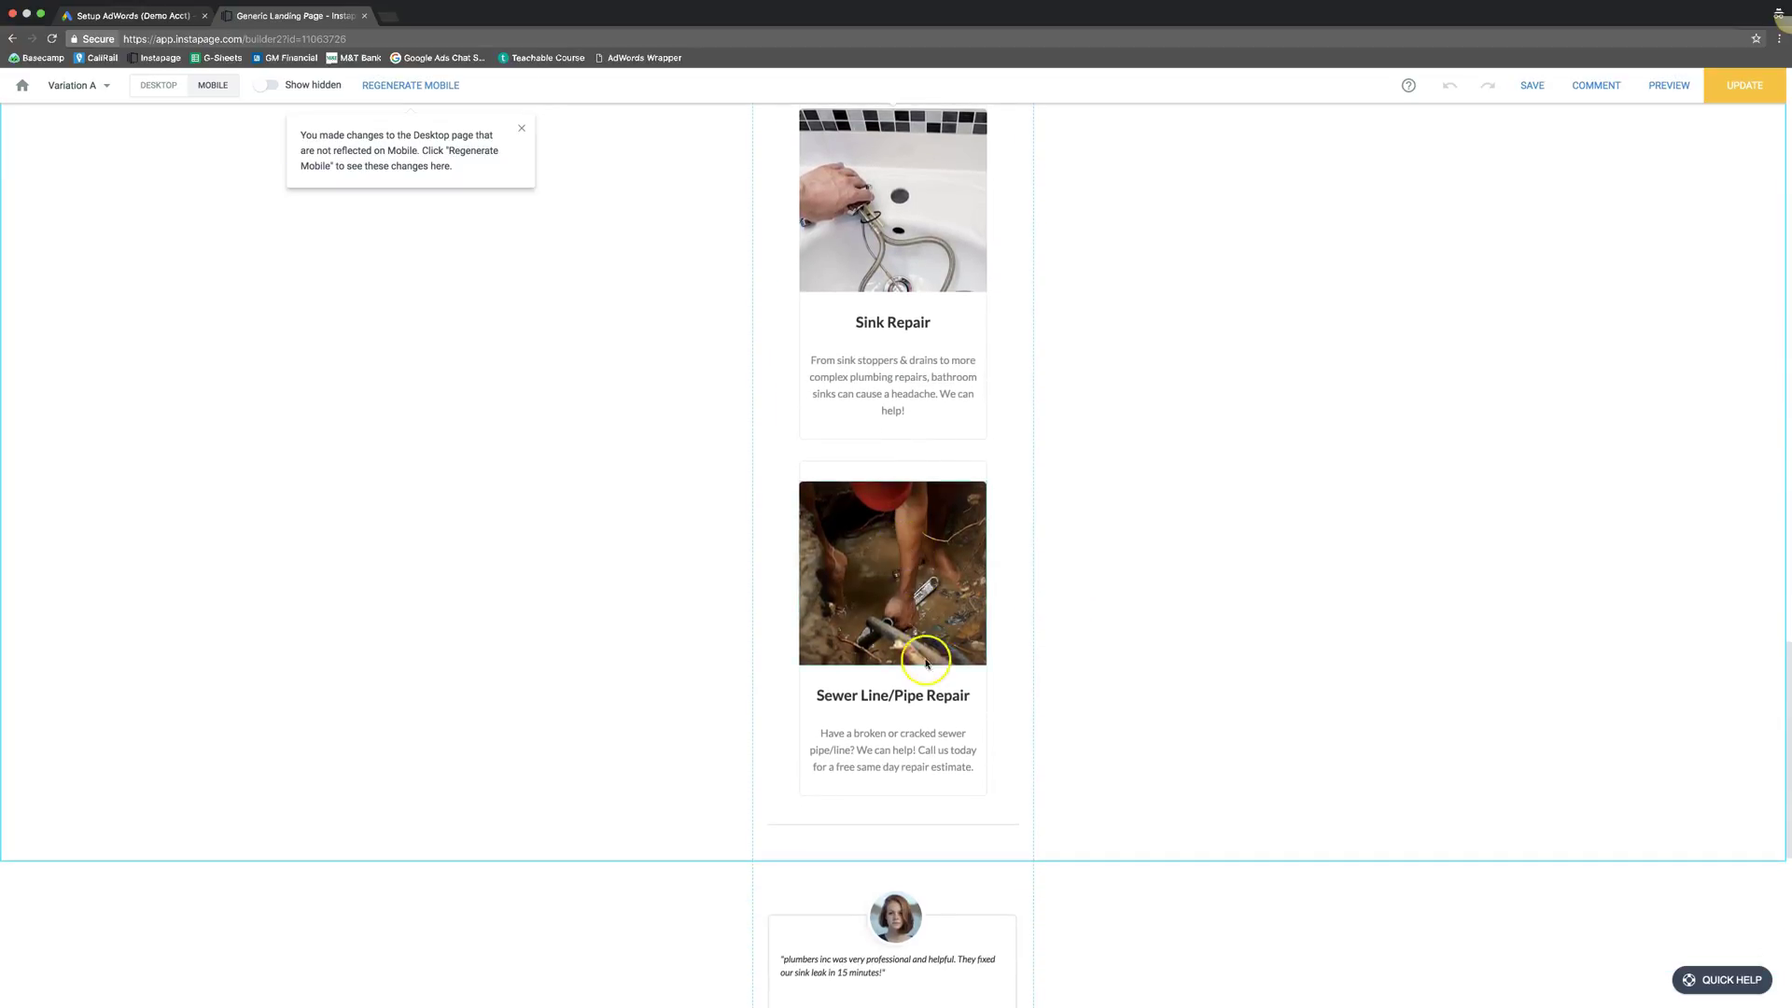
click(834, 683)
scroll(834, 683, down, 7)
click(853, 582)
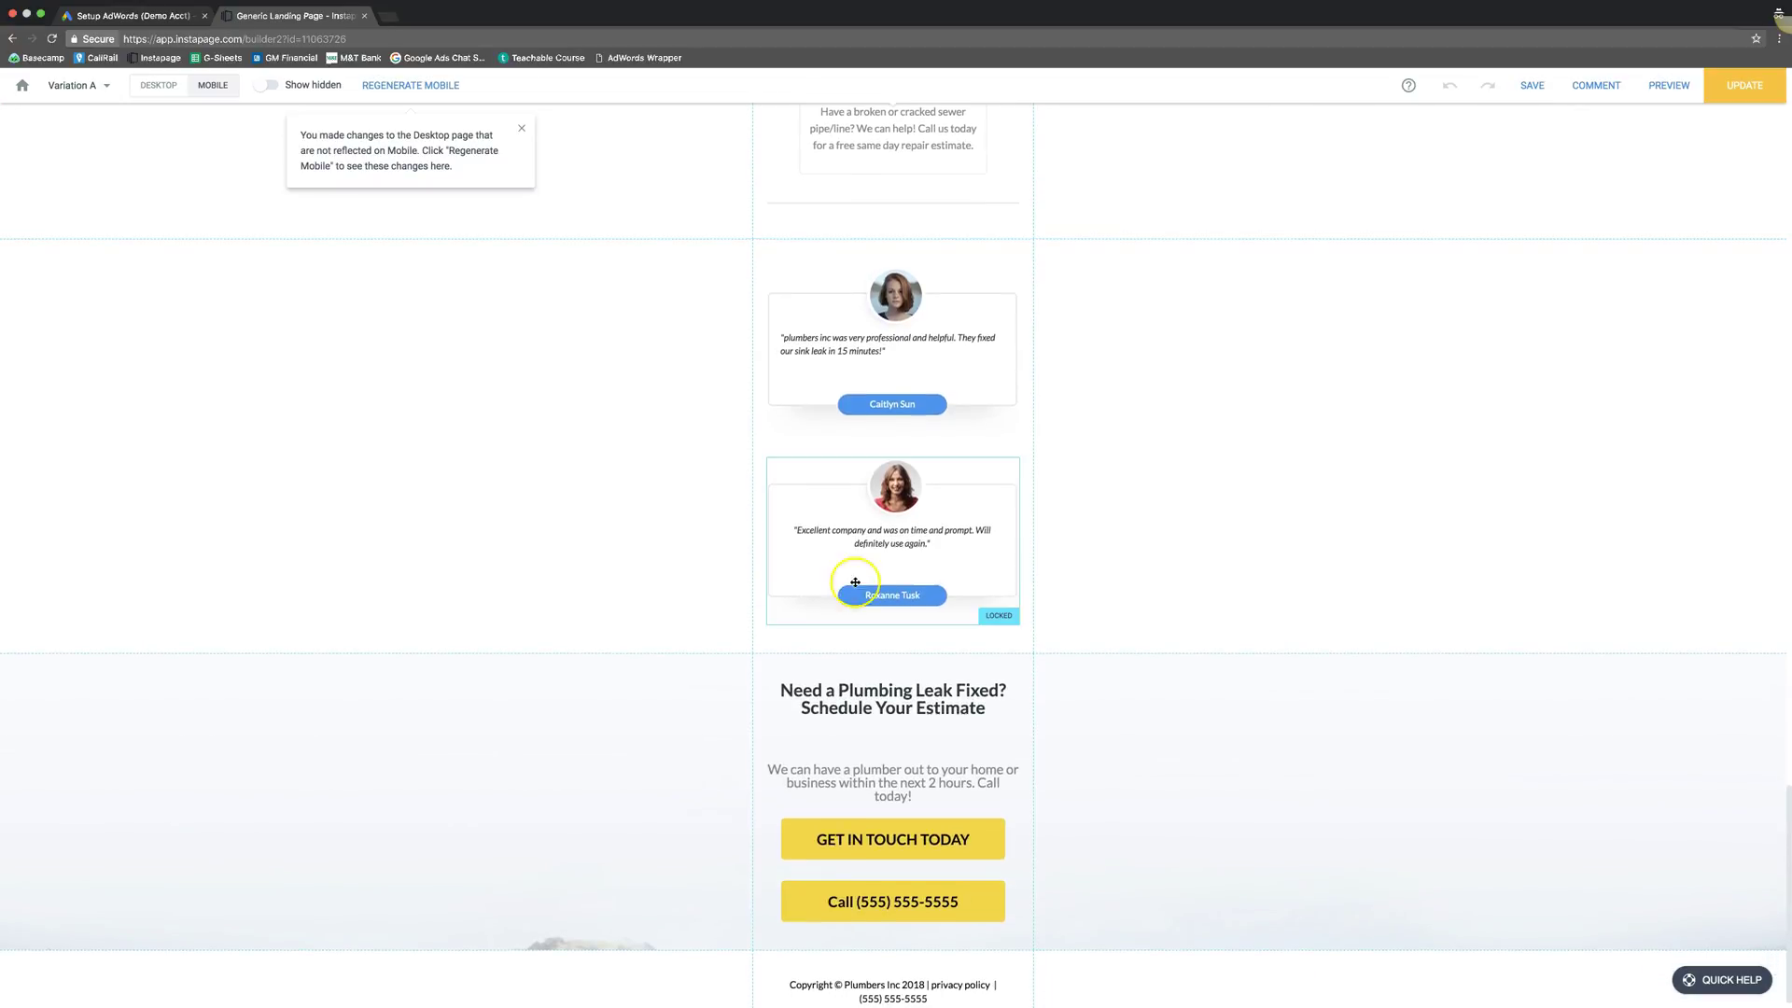
click(893, 494)
scroll(893, 495, down, 1)
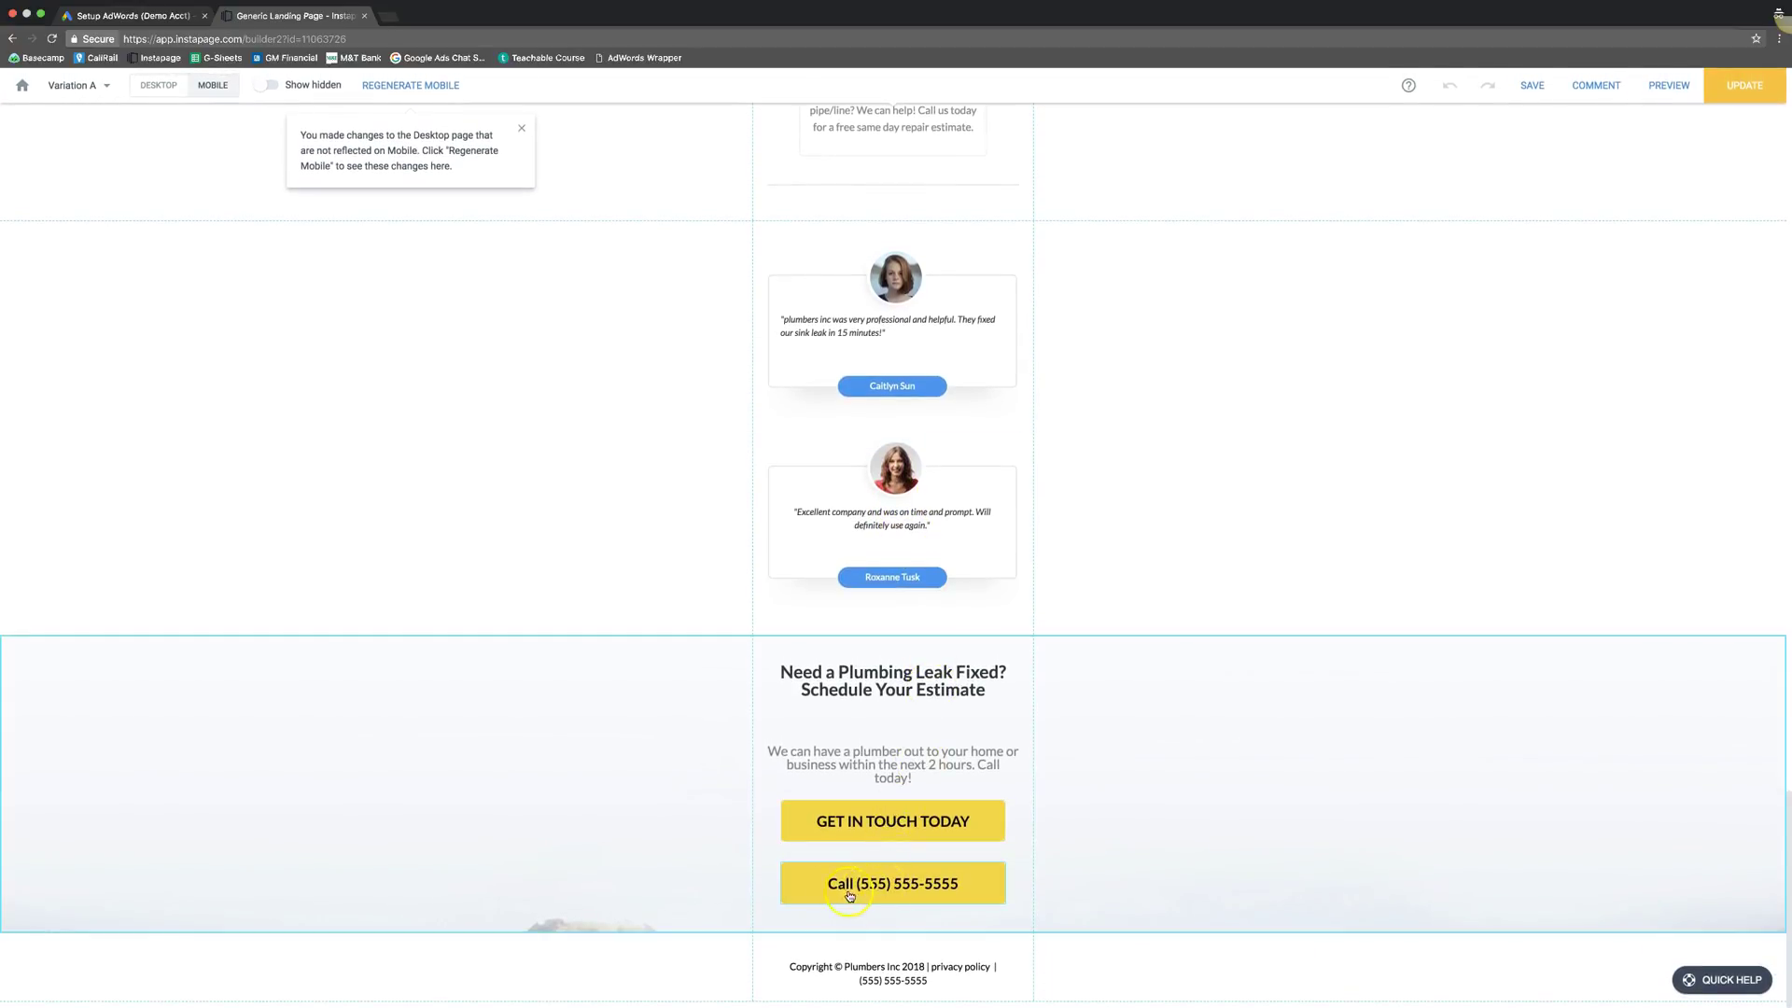
click(819, 812)
click(685, 767)
scroll(578, 717, up, 15)
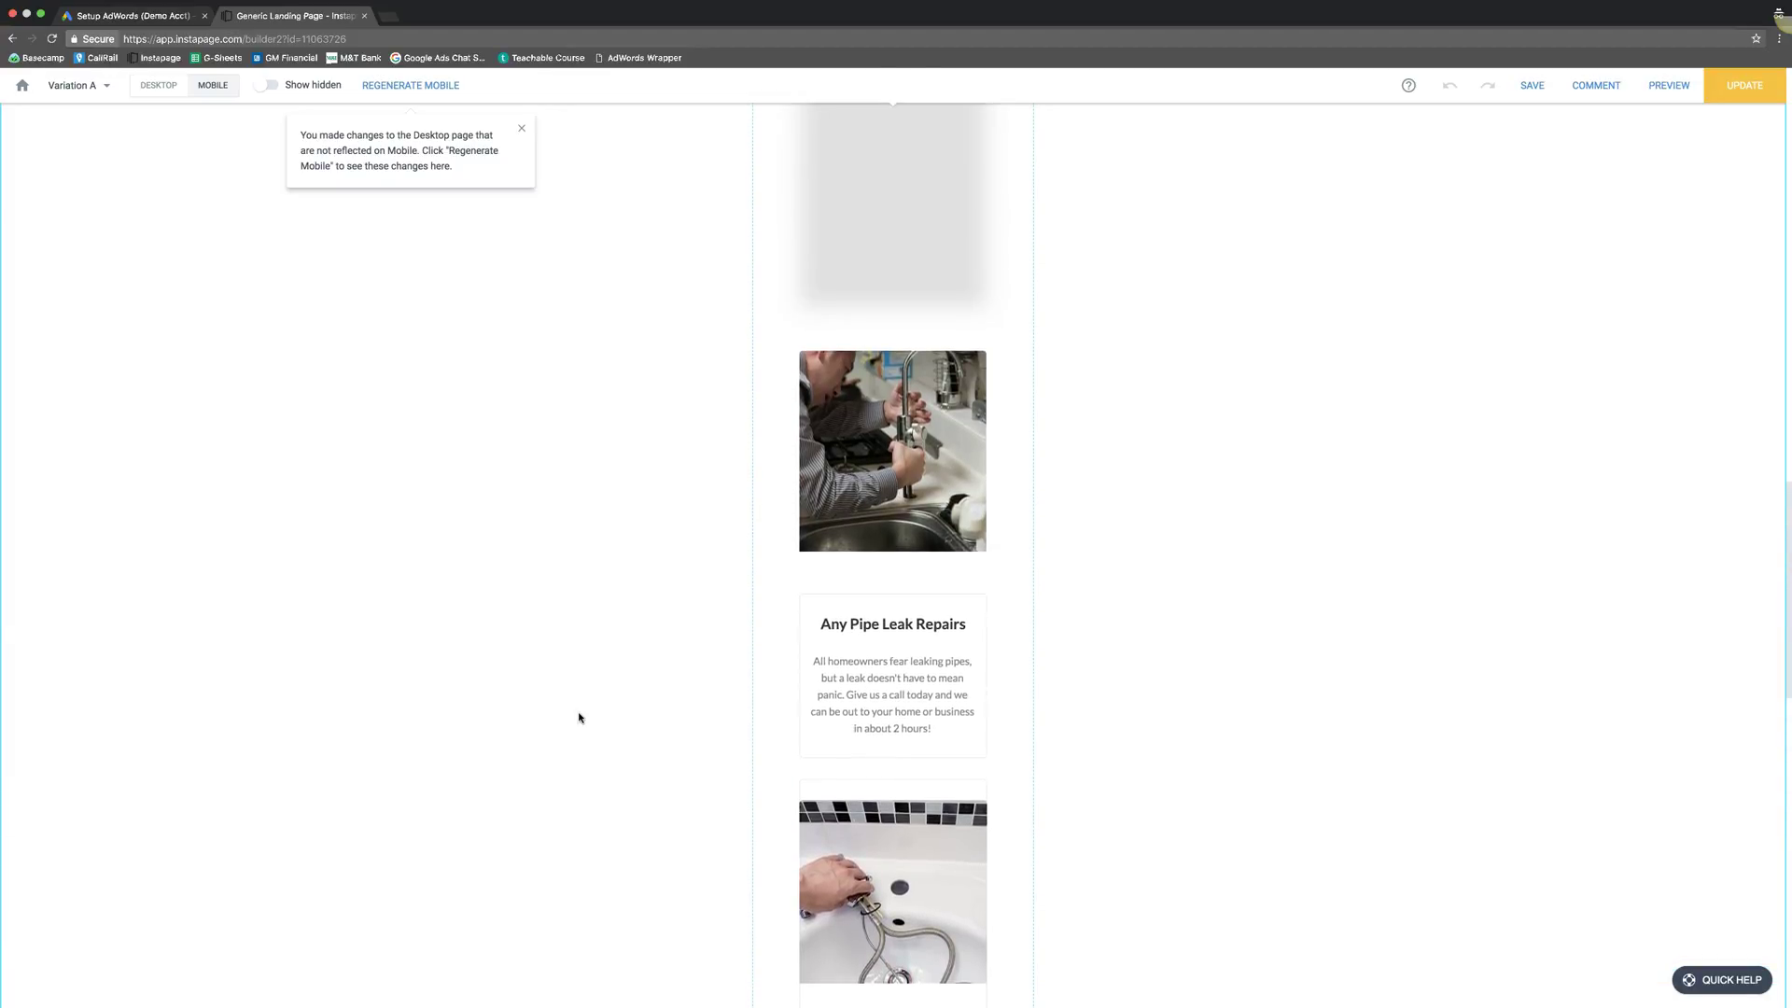
scroll(579, 717, up, 6)
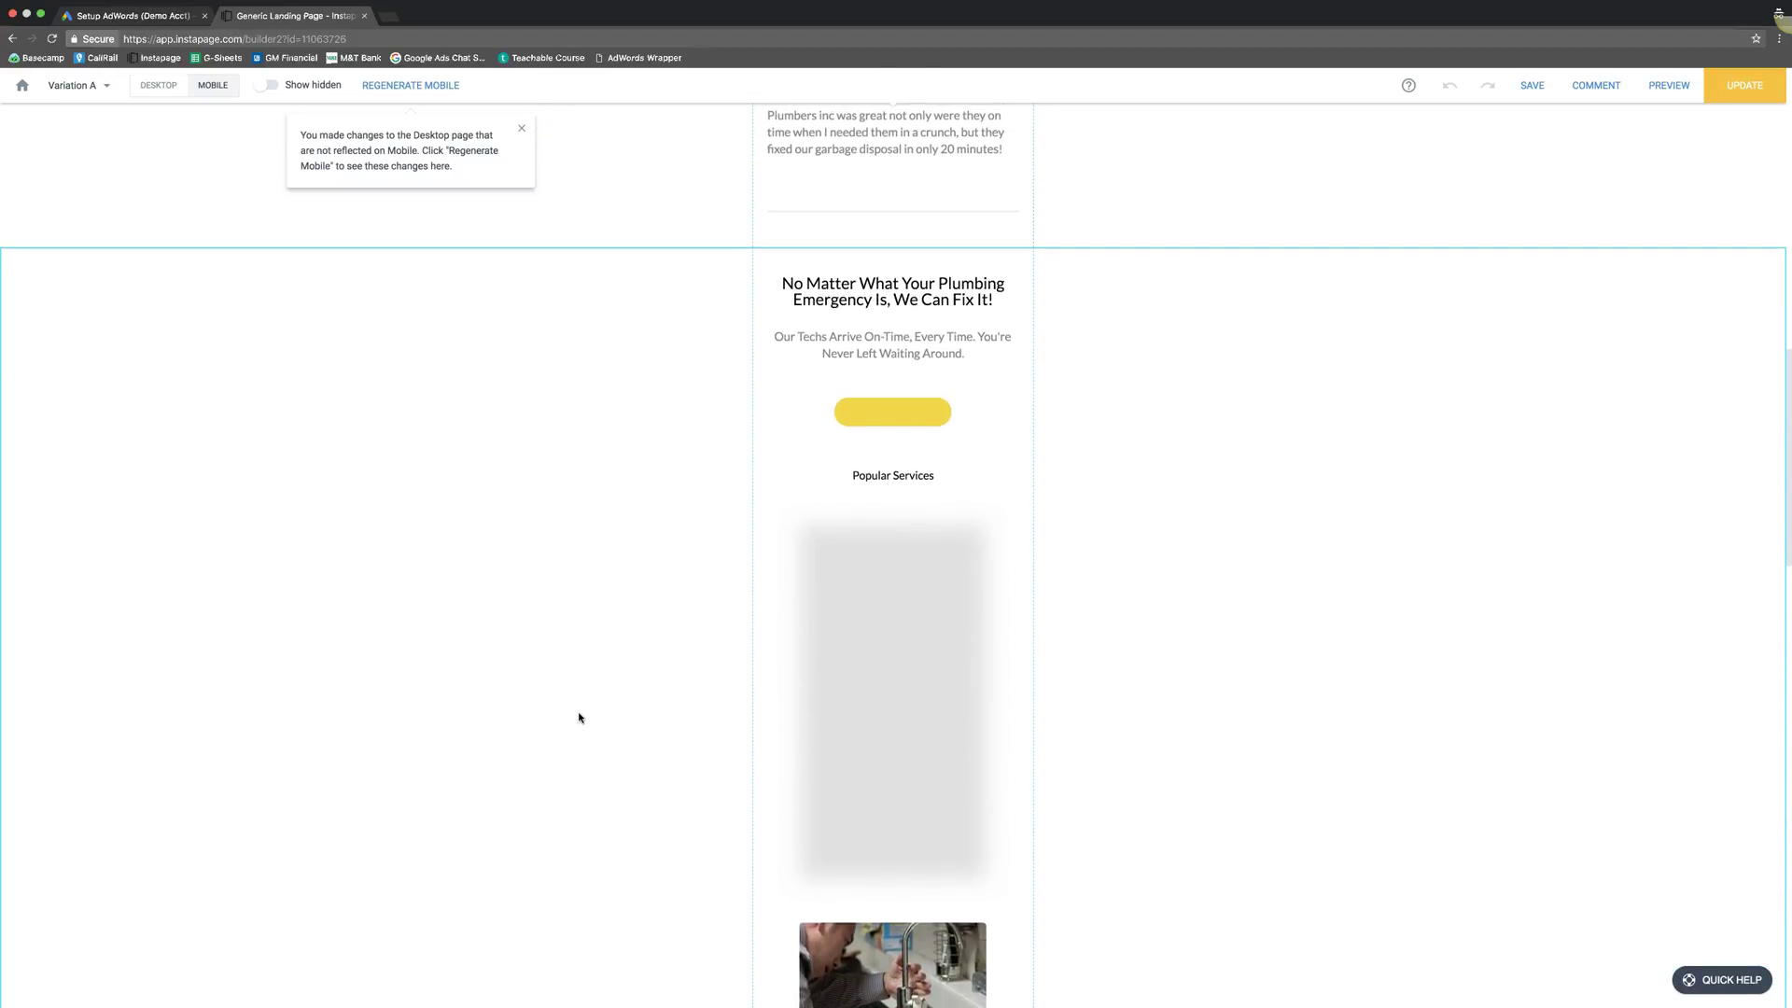
scroll(692, 395, up, 6)
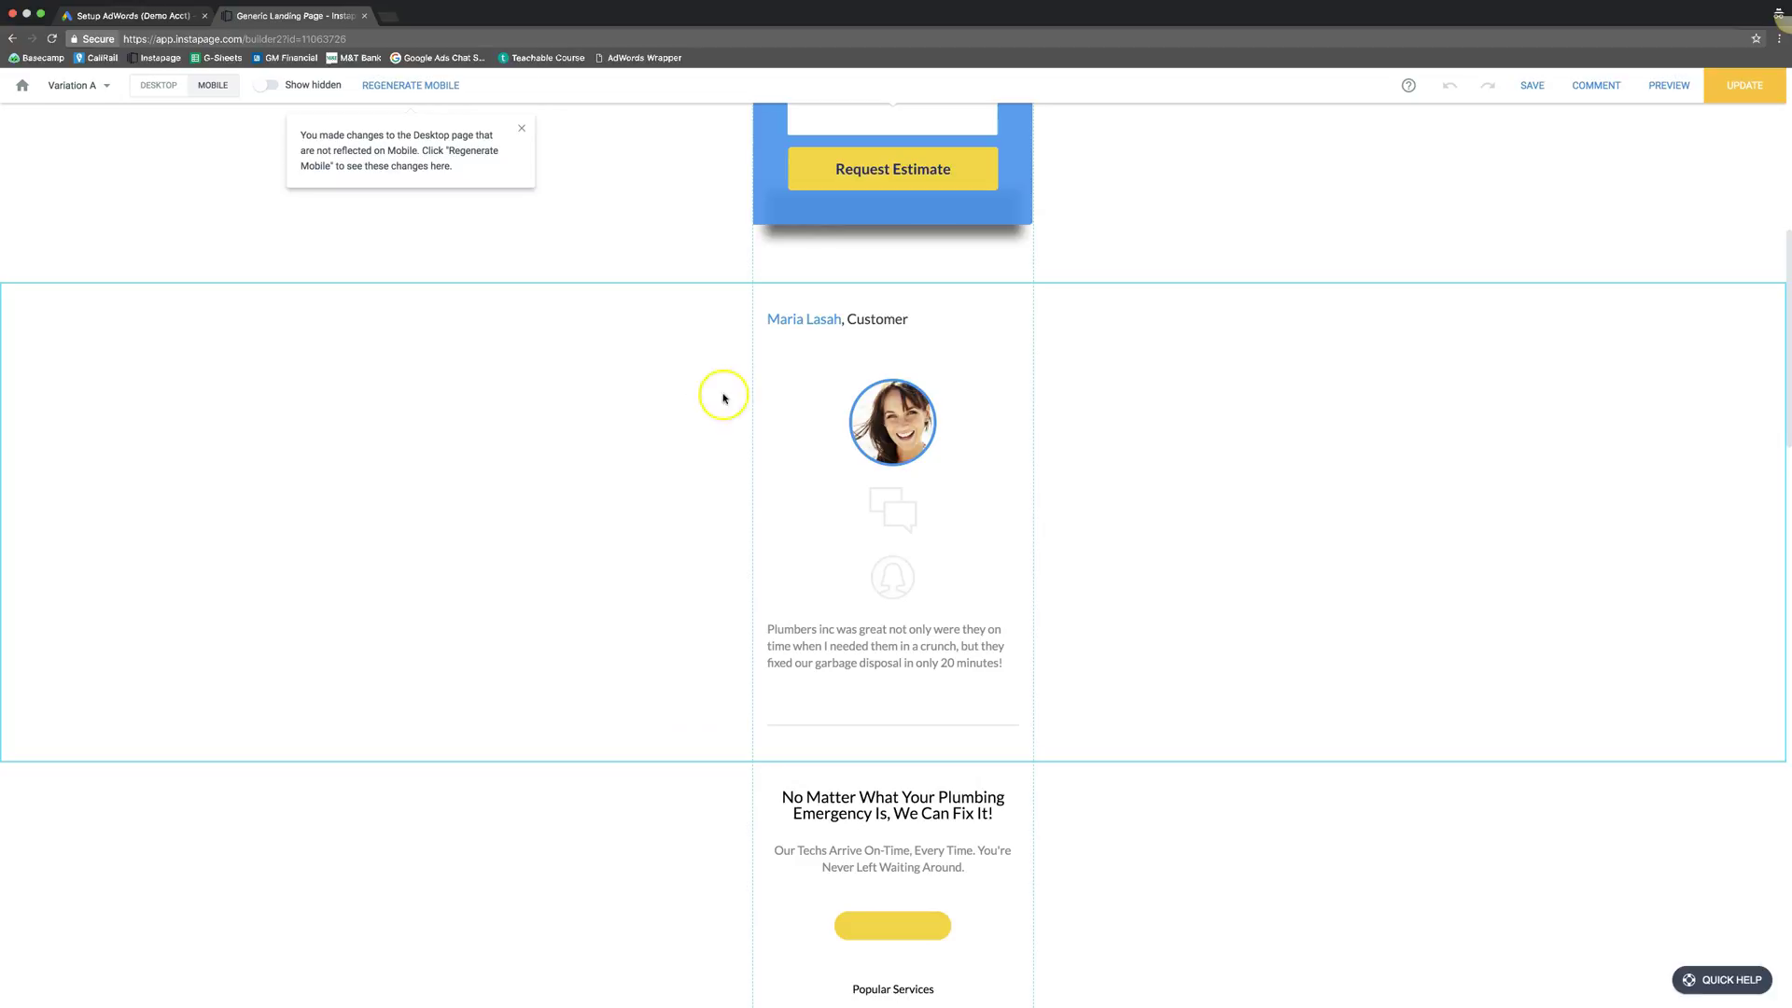
drag(895, 406, 802, 377)
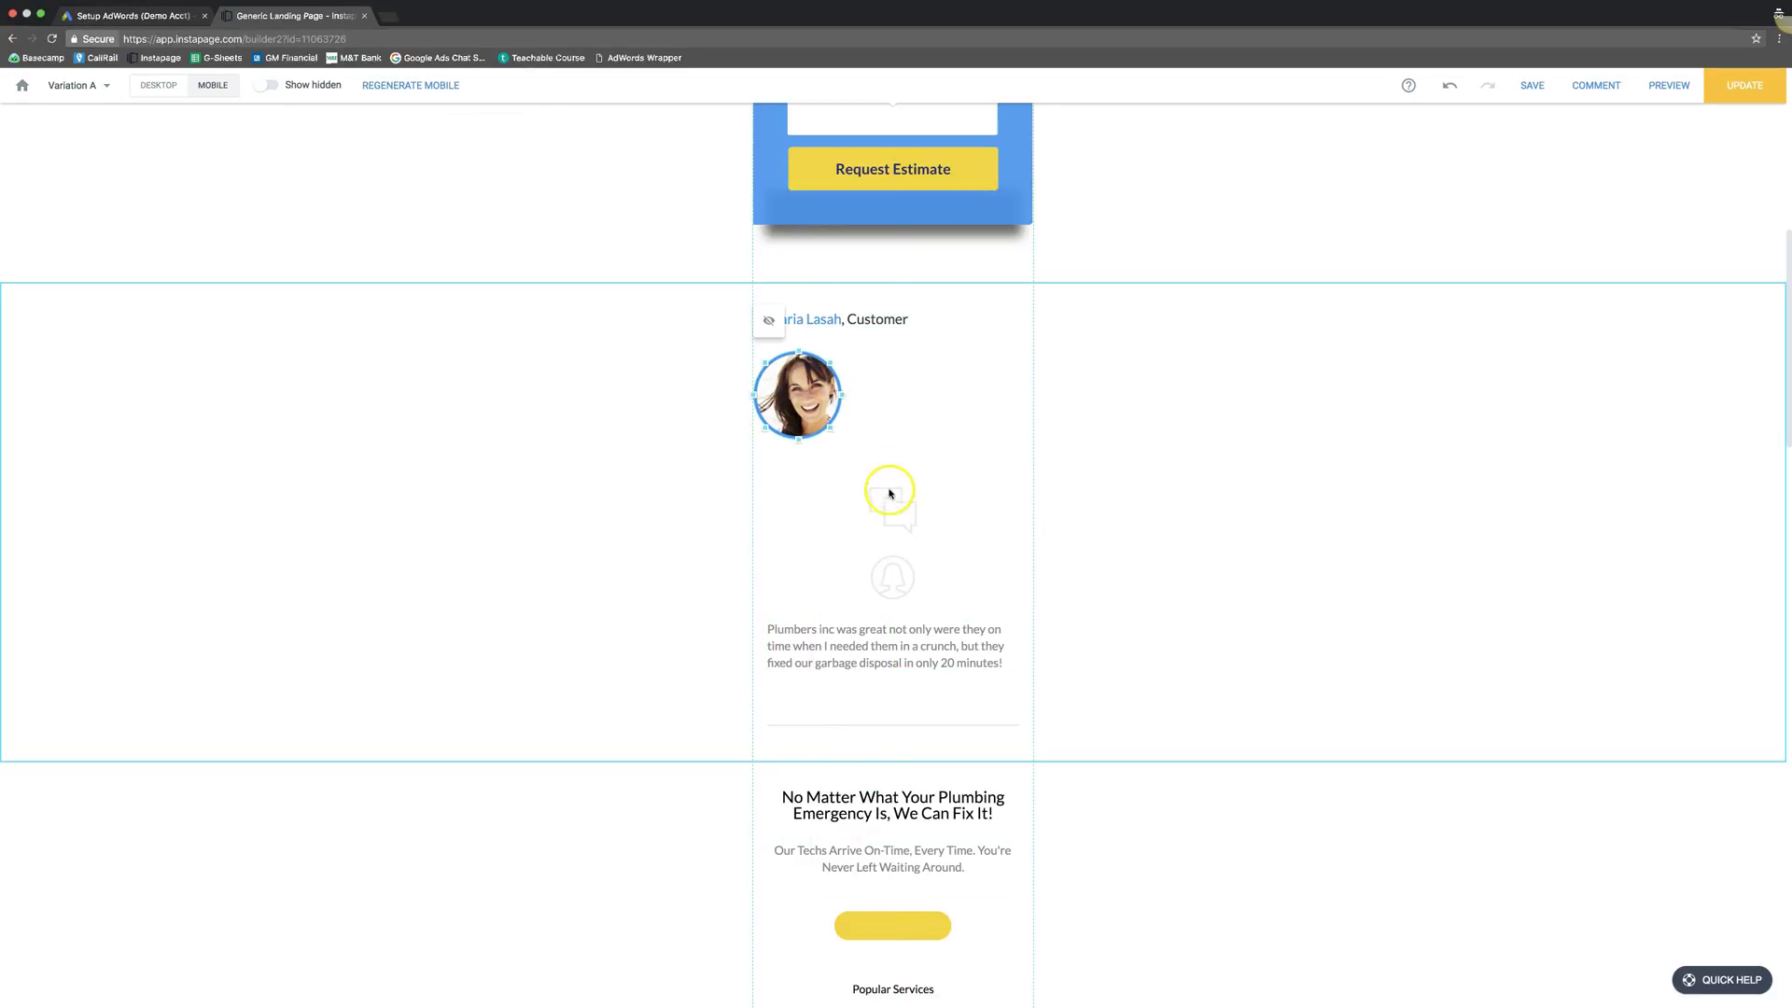
drag(890, 493, 822, 349)
click(820, 415)
drag(844, 648, 845, 483)
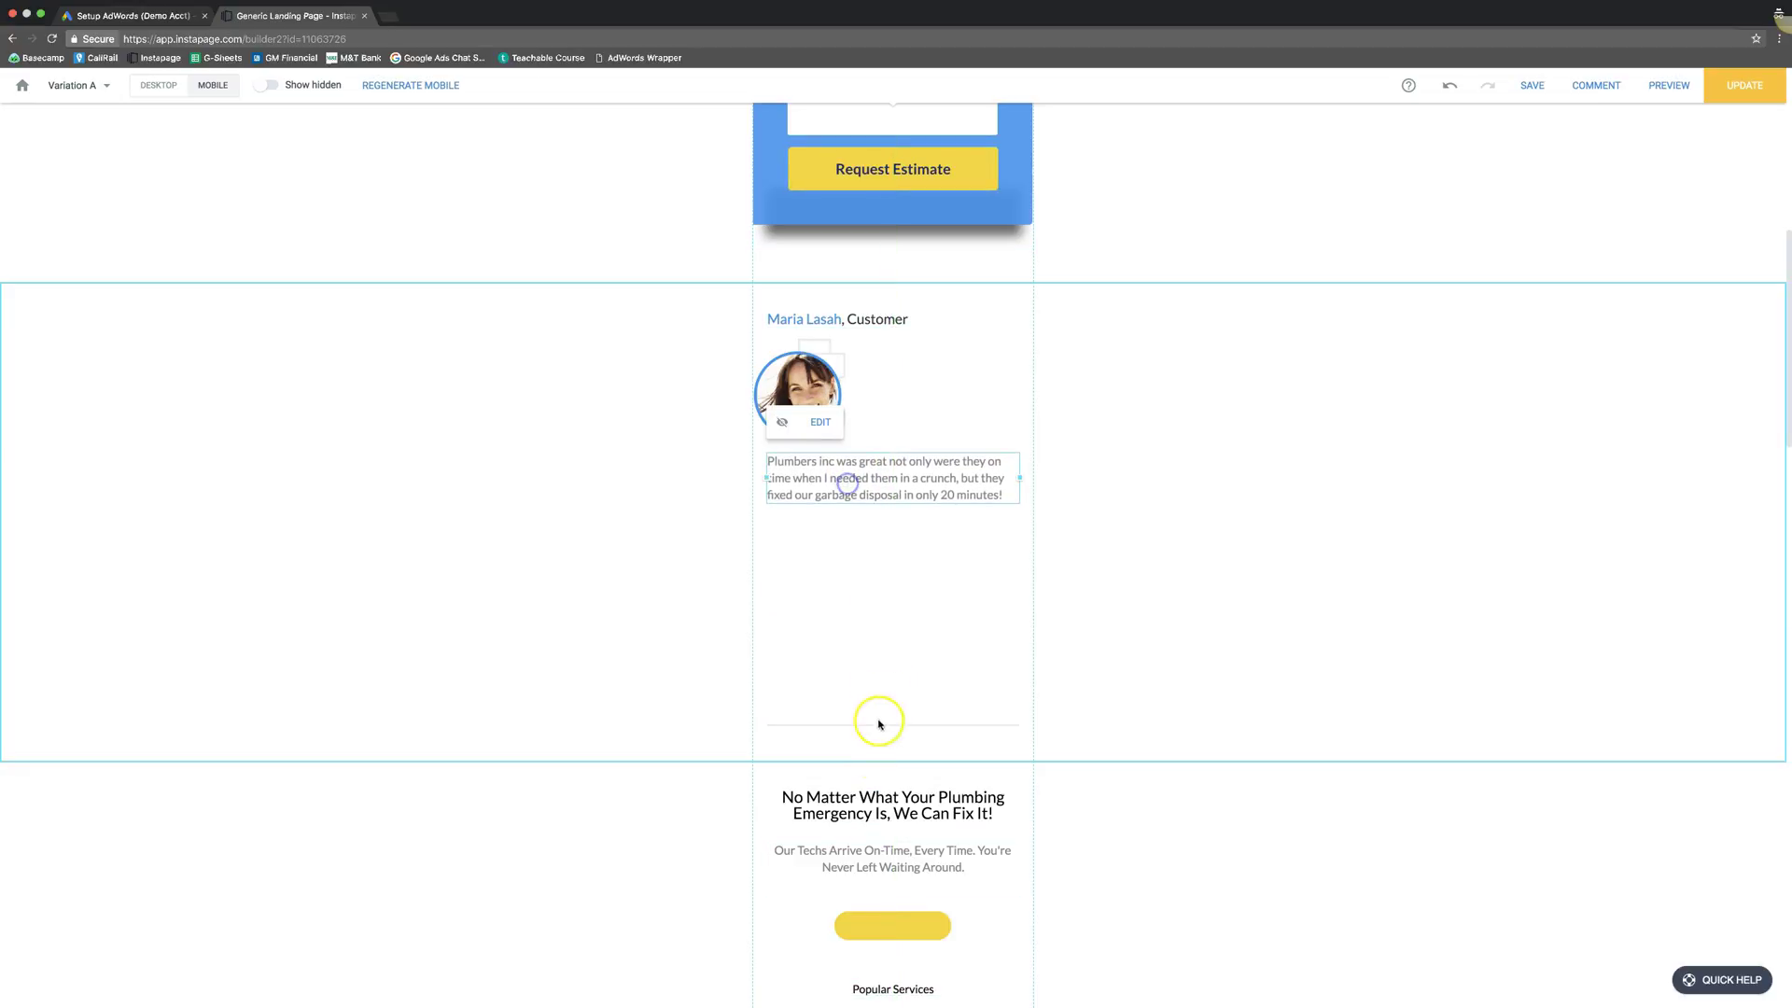
drag(863, 726, 861, 596)
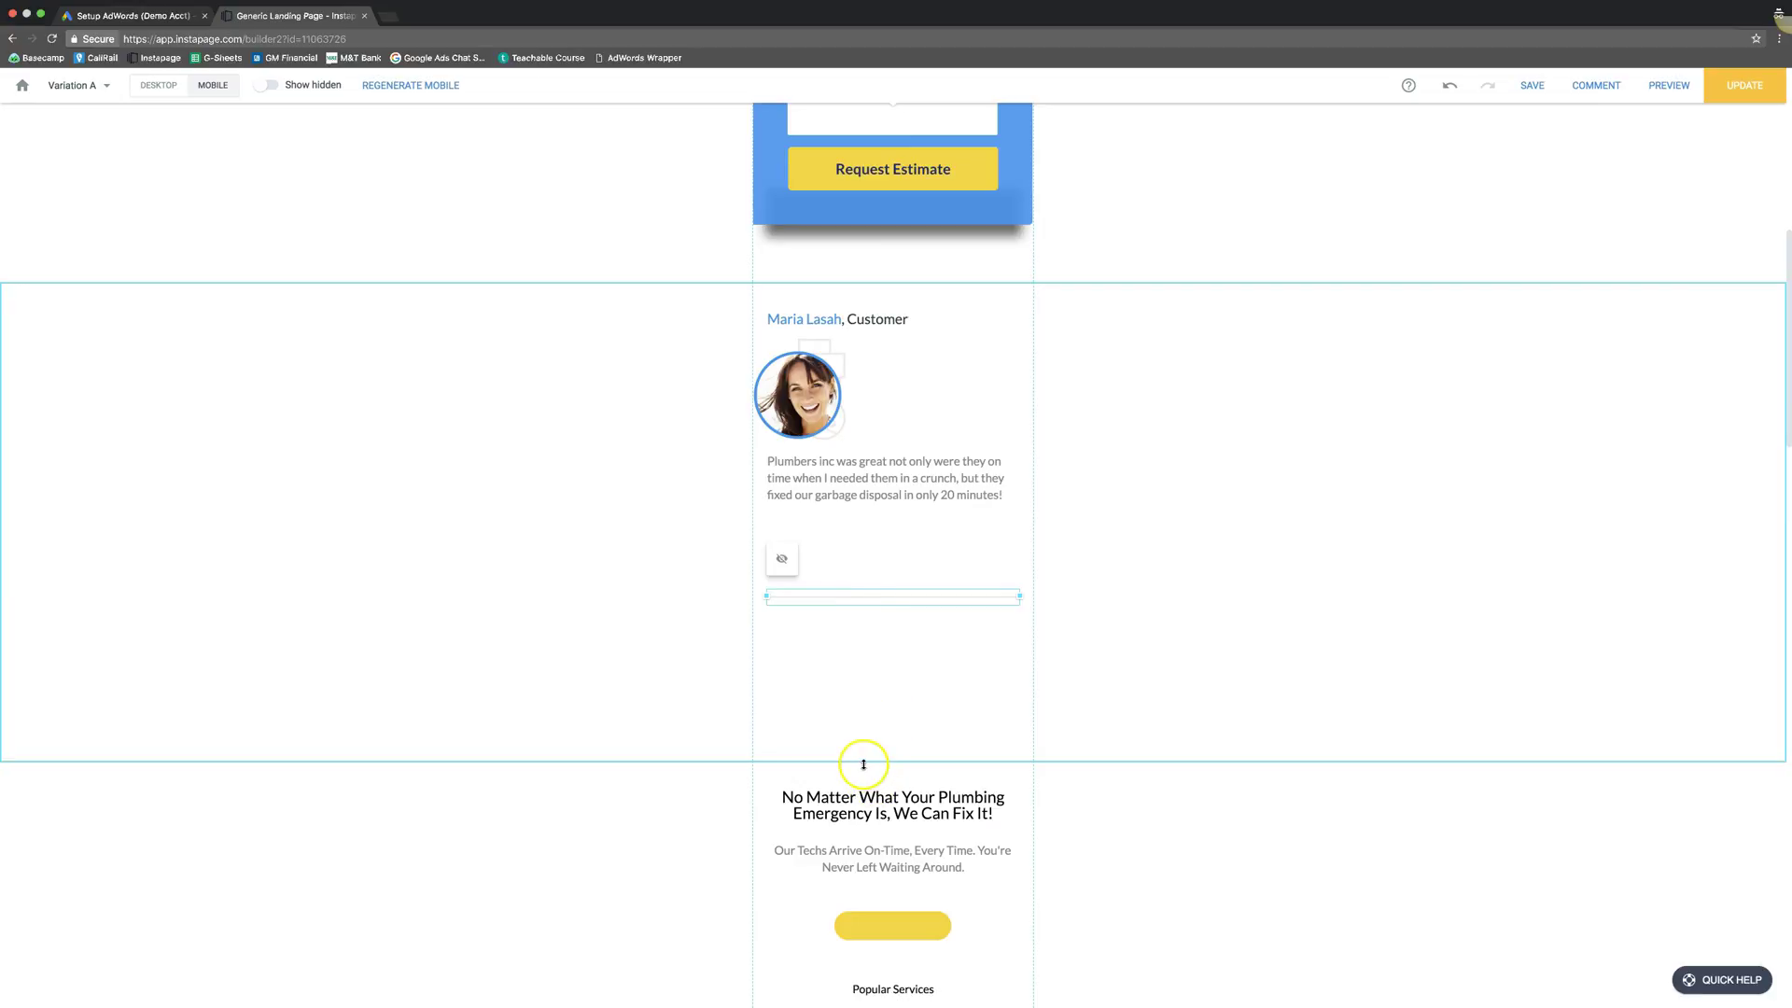
drag(860, 759, 880, 594)
Stack the plumber image and Any Pipe Leak Repairs card directly under Popular Services.
scroll(1072, 660, down, 10)
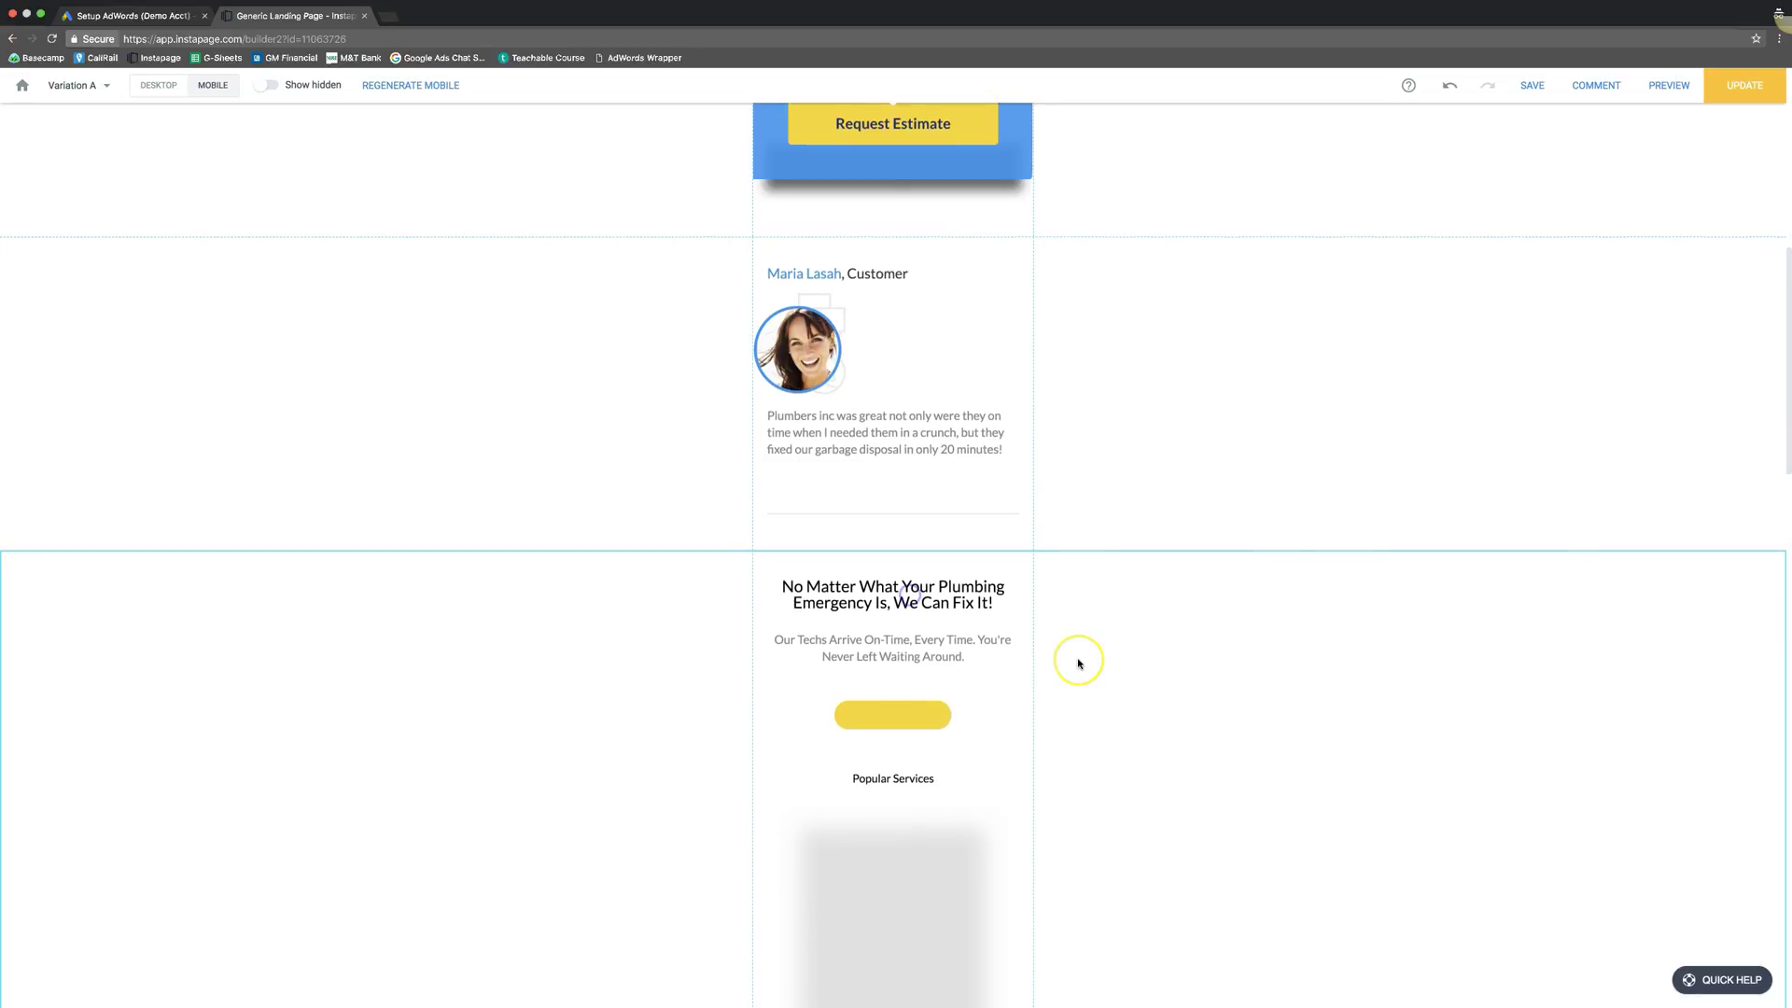
drag(885, 830, 887, 419)
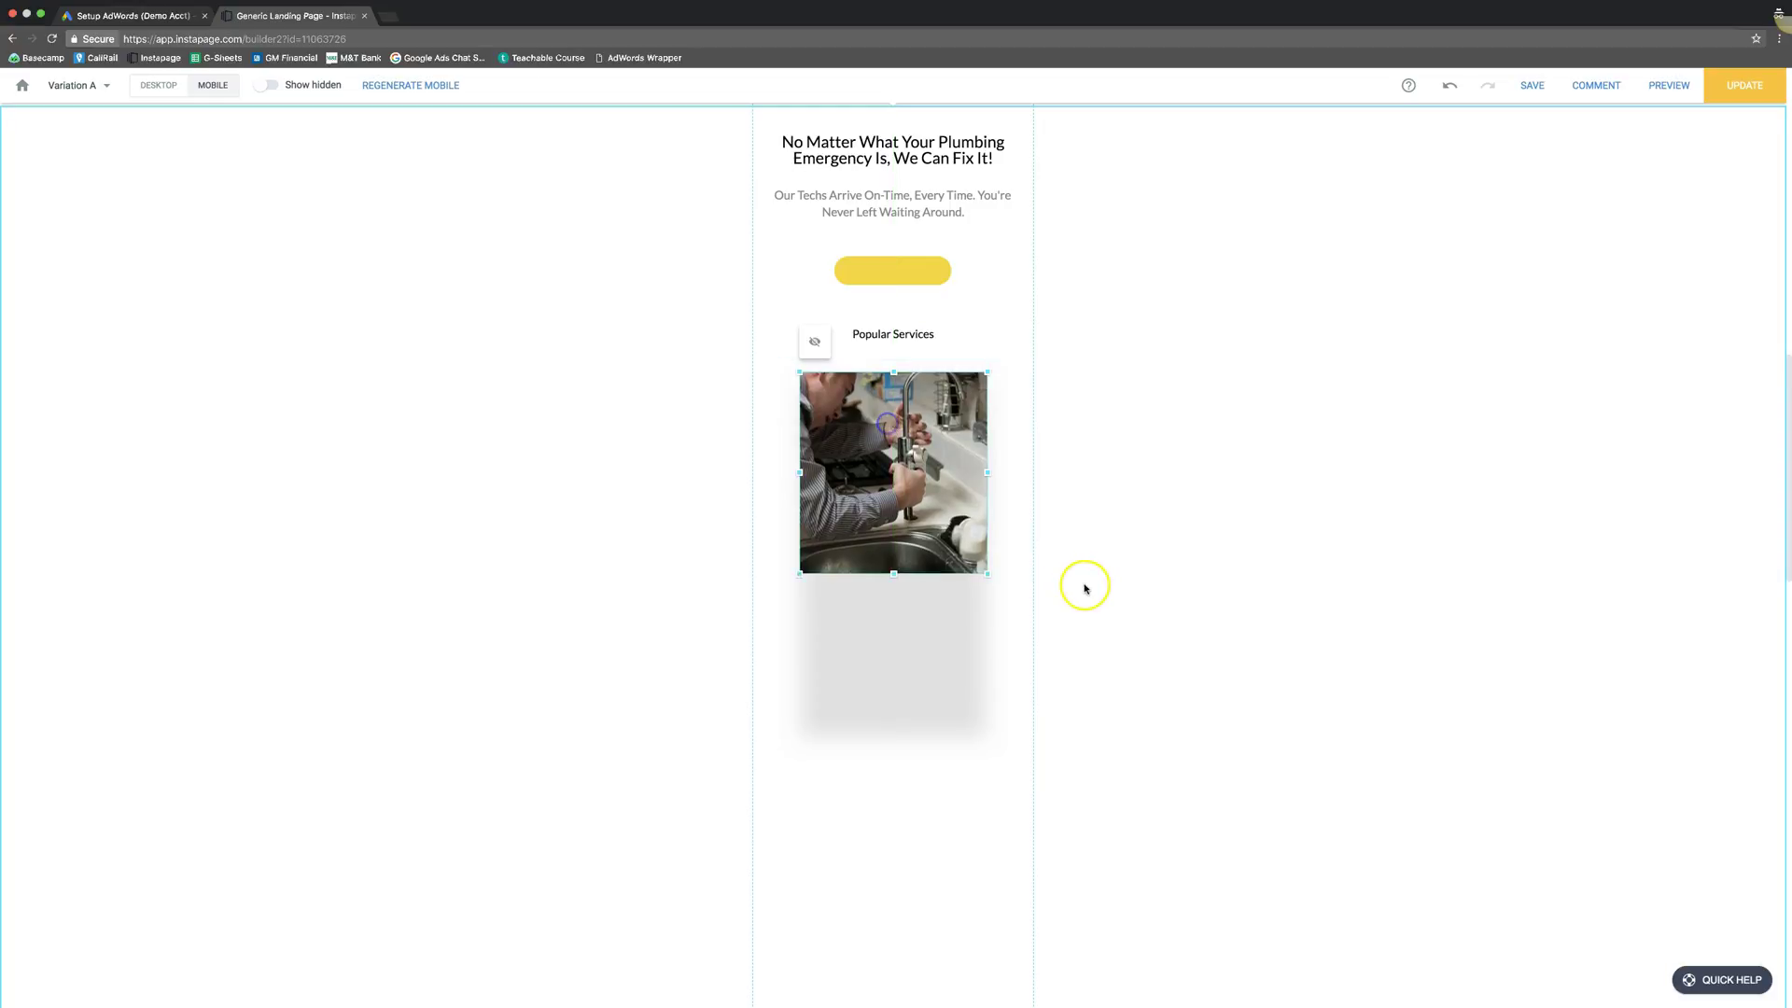
scroll(1079, 588, down, 5)
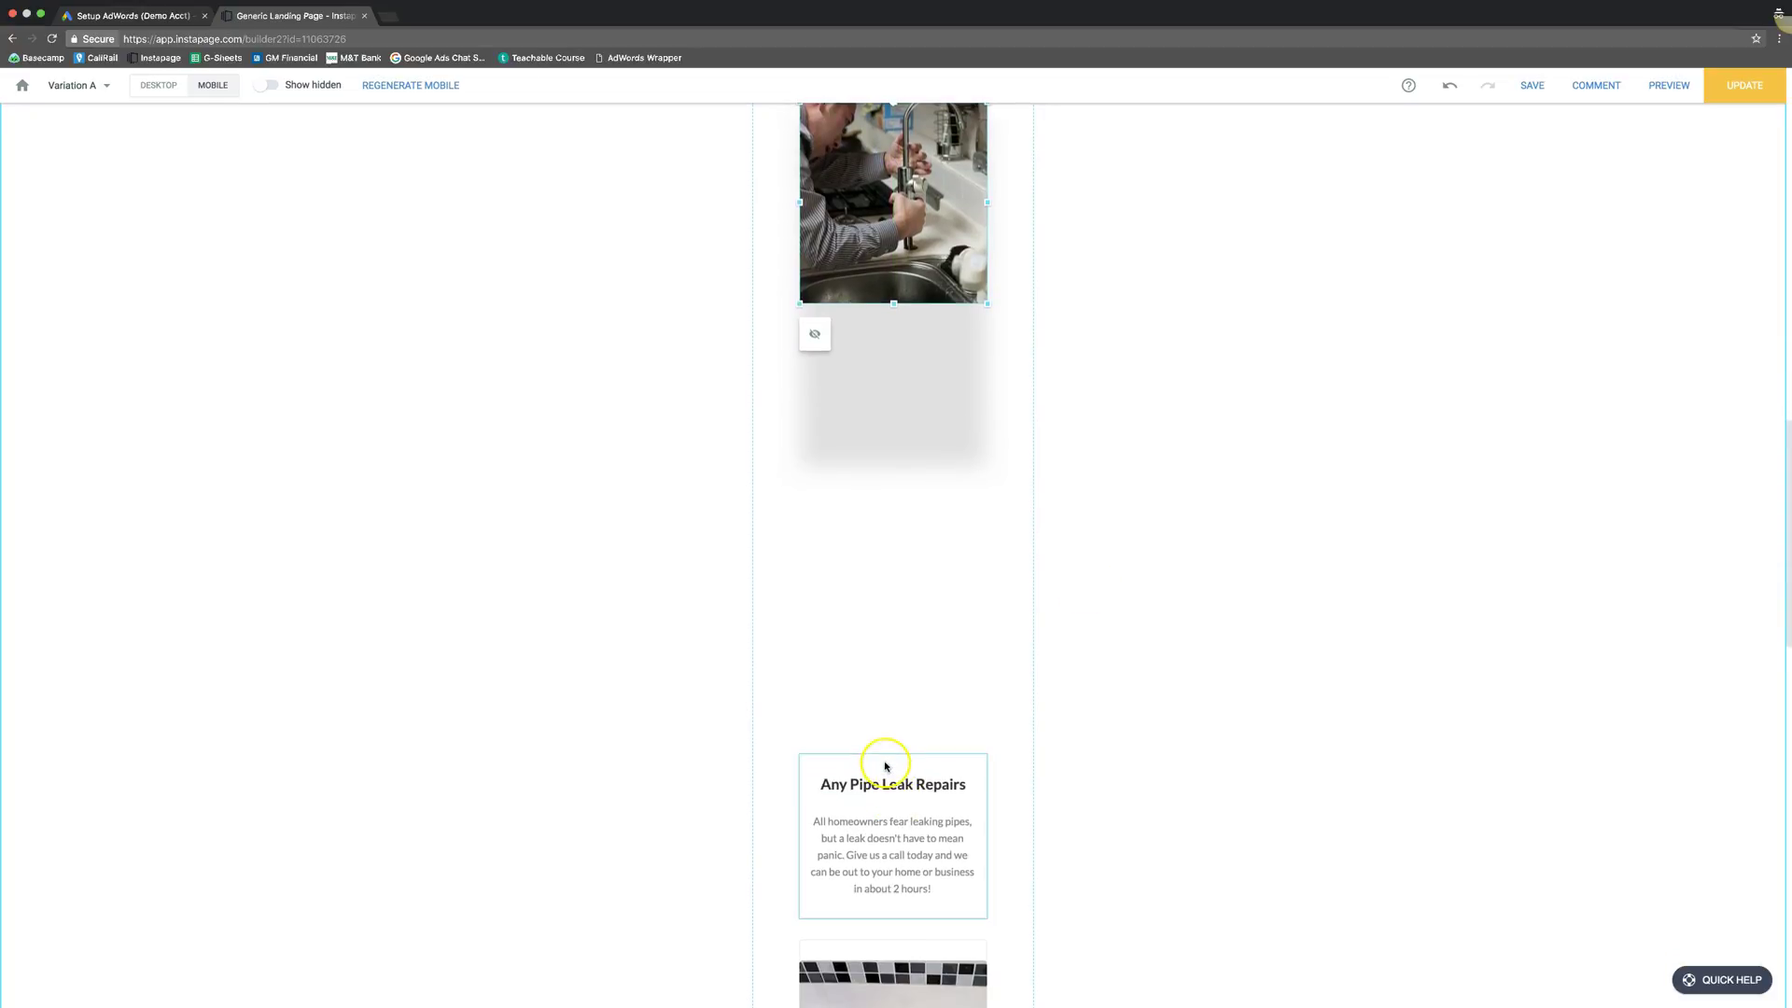
drag(886, 767, 887, 315)
drag(864, 784, 864, 332)
drag(866, 840, 873, 384)
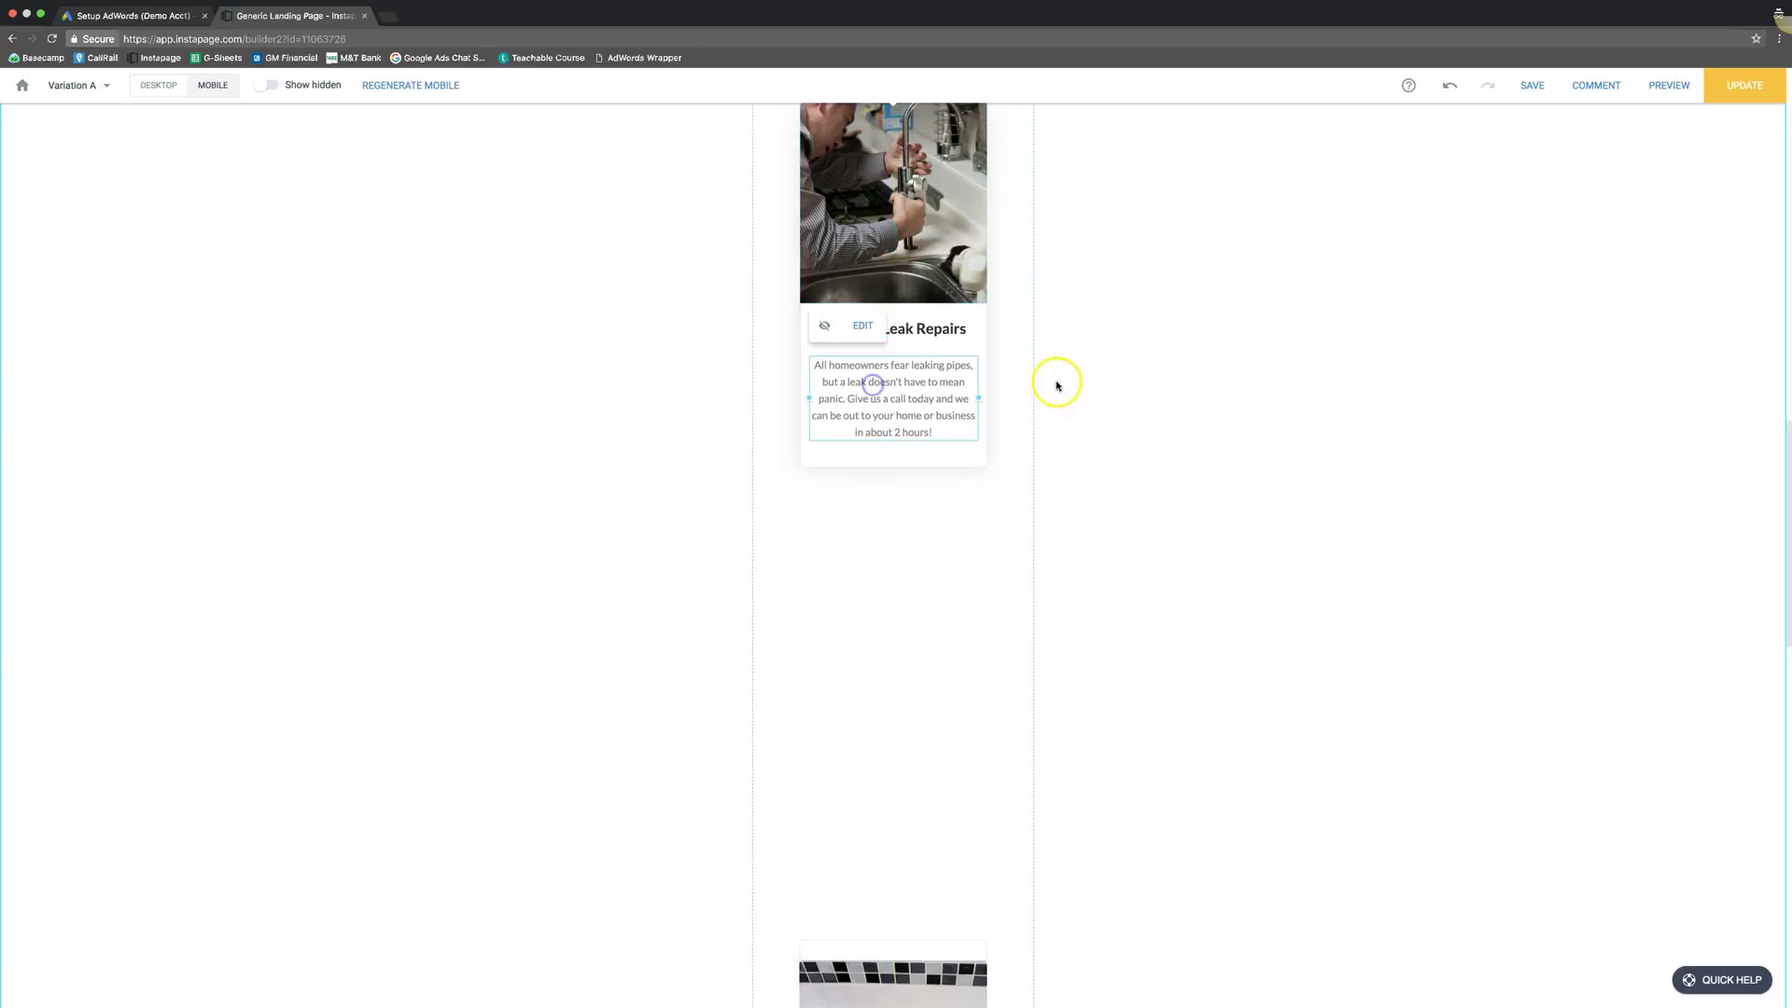
click(1057, 385)
Center the Popular Services label on its yellow badge and align the leak-repair card group.
scroll(1088, 380, up, 5)
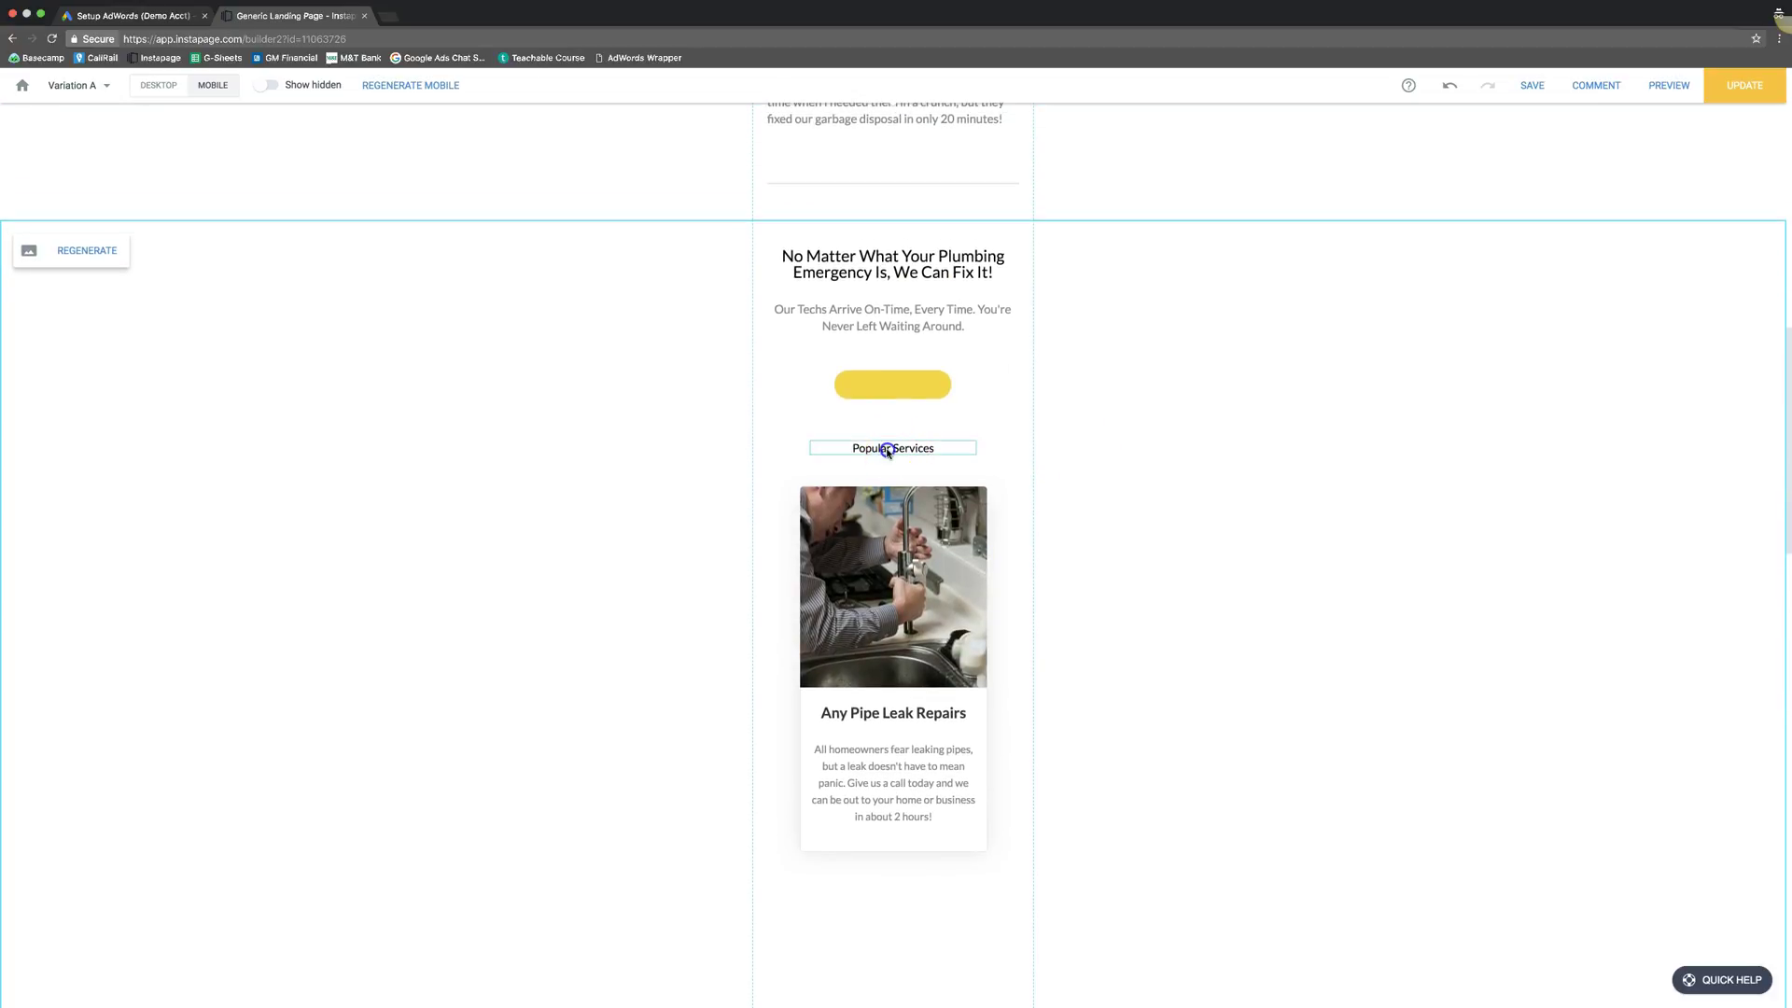
drag(887, 450, 885, 384)
click(1121, 428)
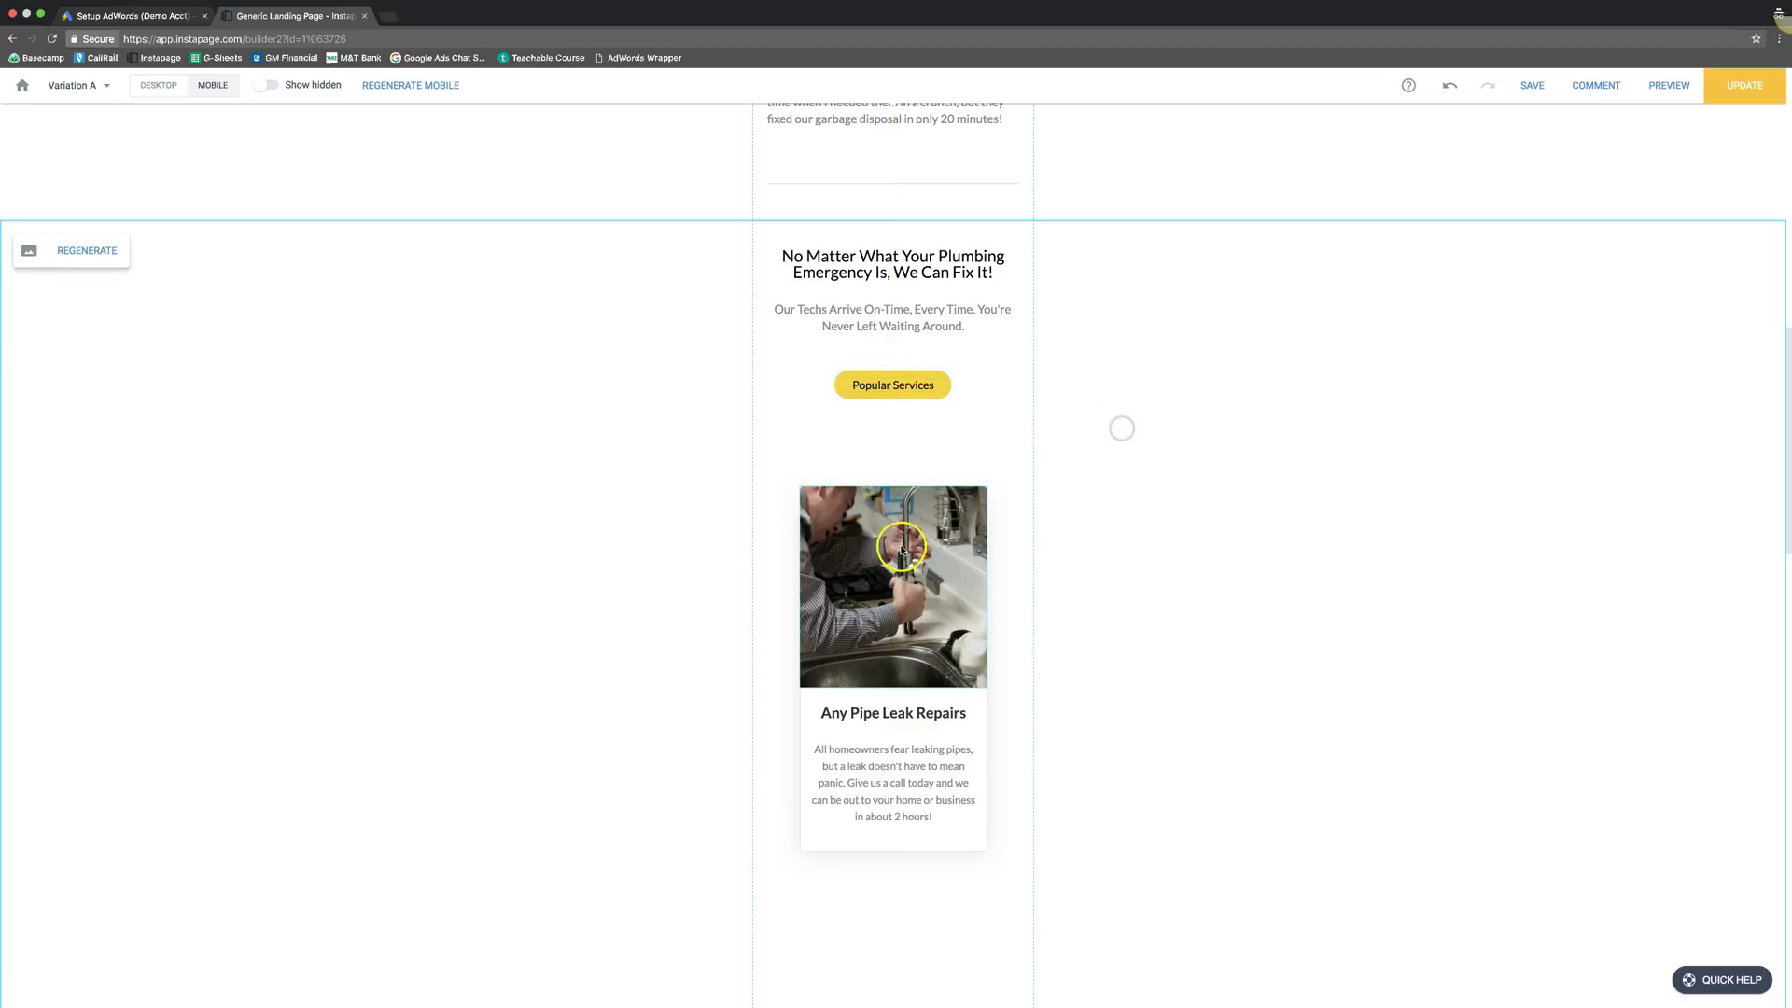
click(1013, 736)
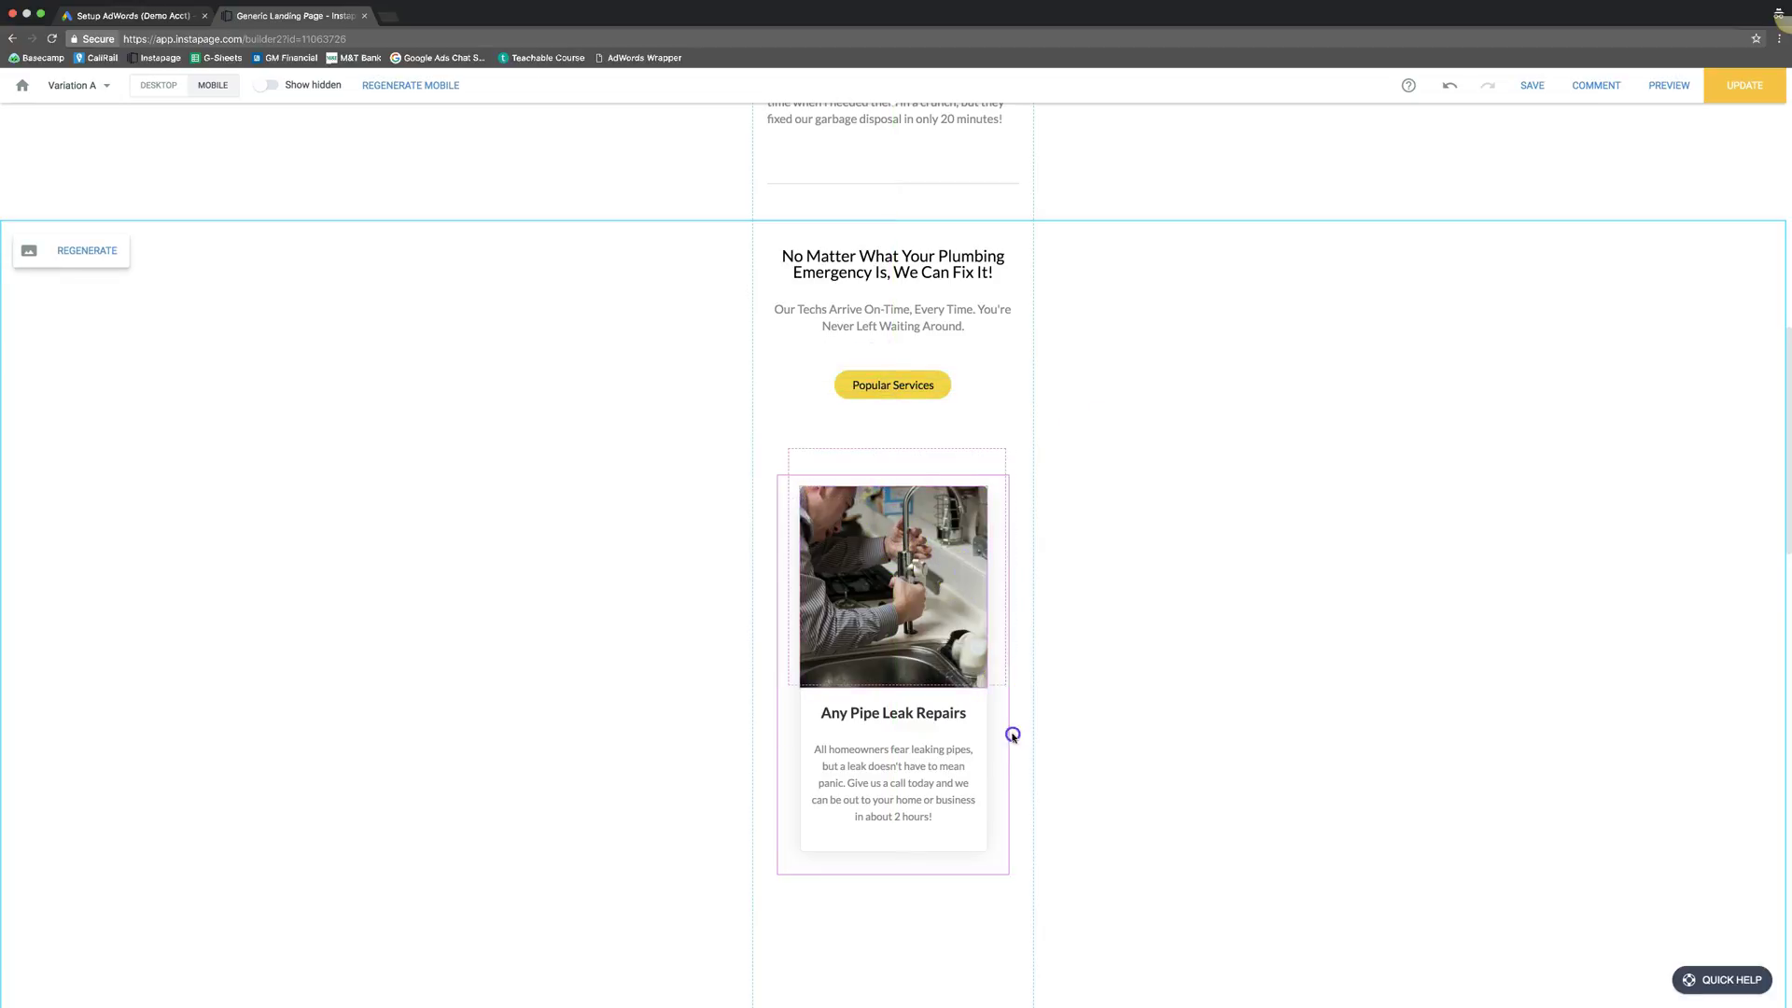
click(997, 861)
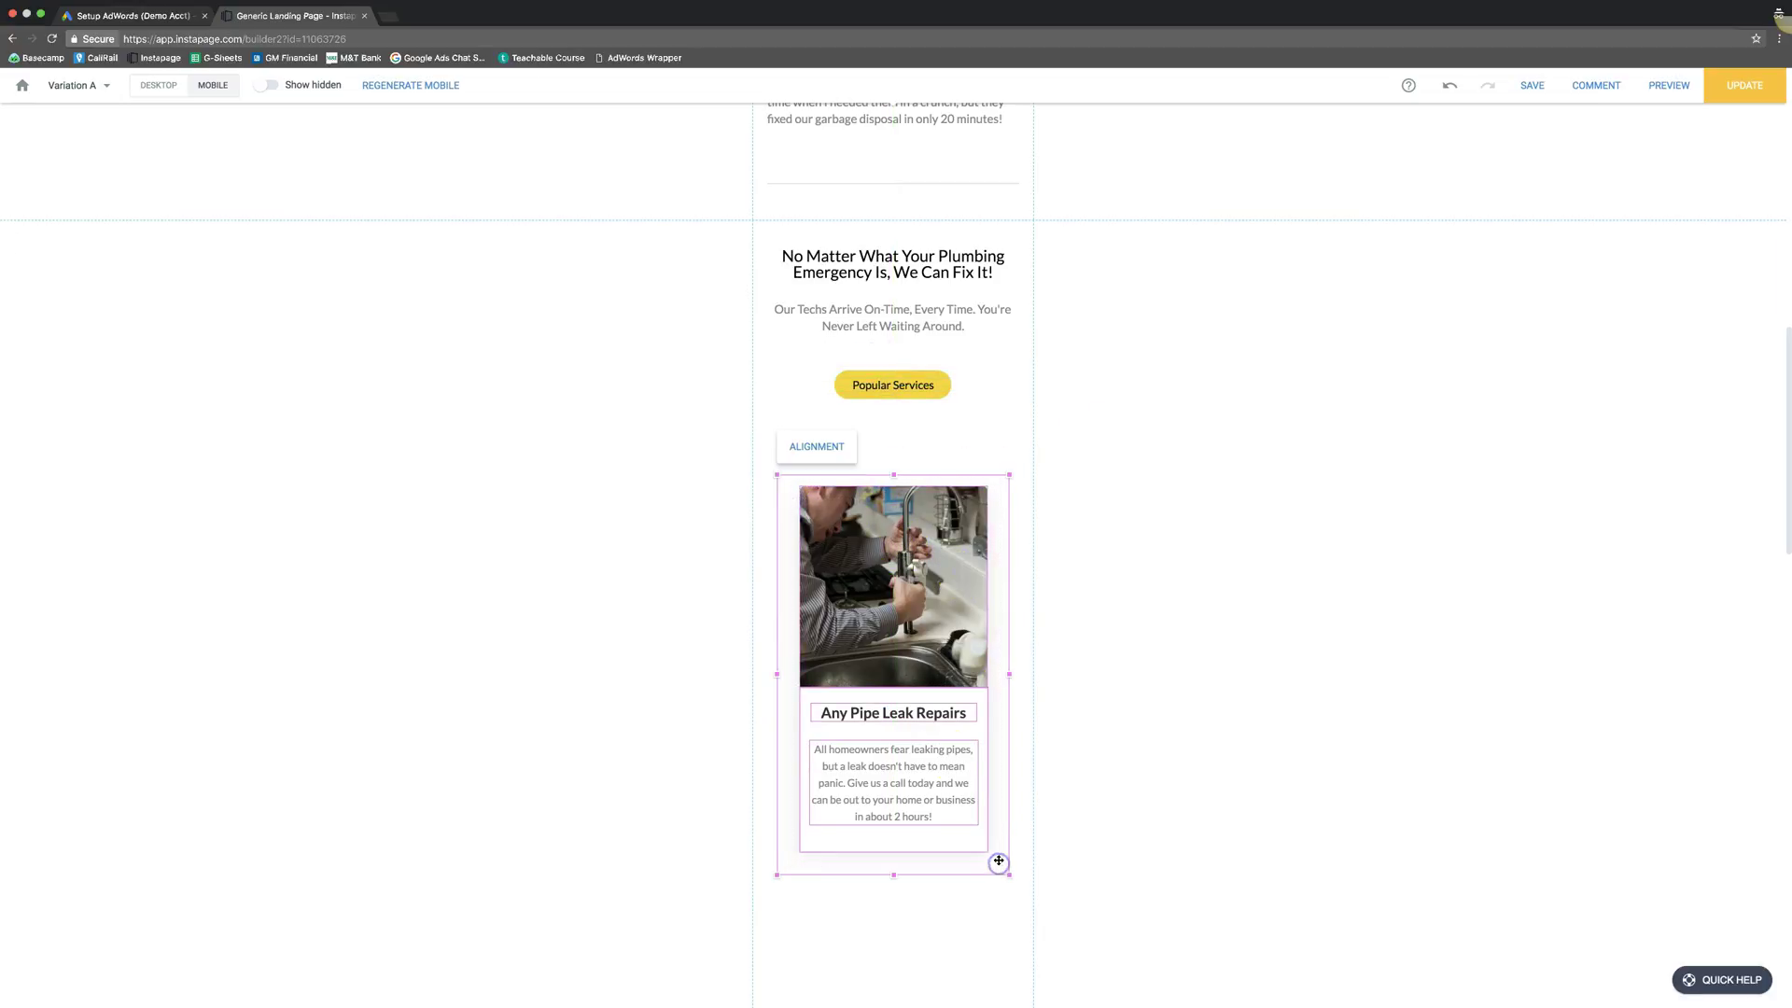
click(813, 457)
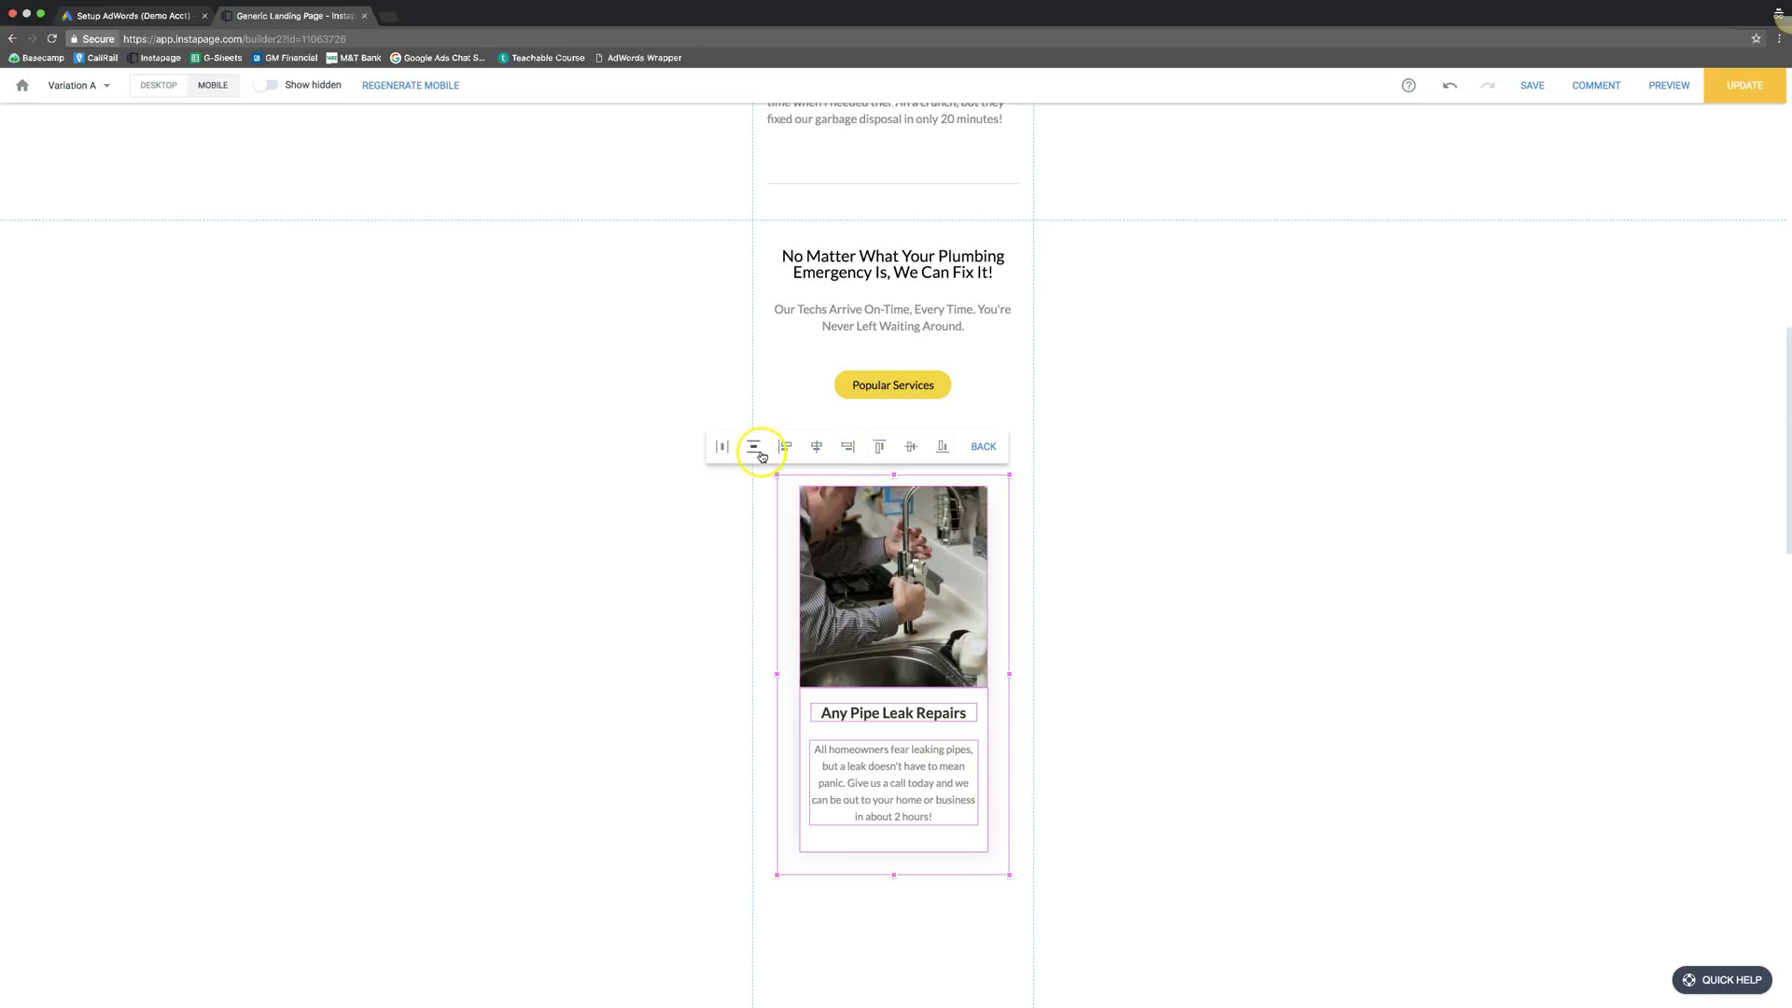
click(1179, 509)
scroll(1184, 472, up, 2)
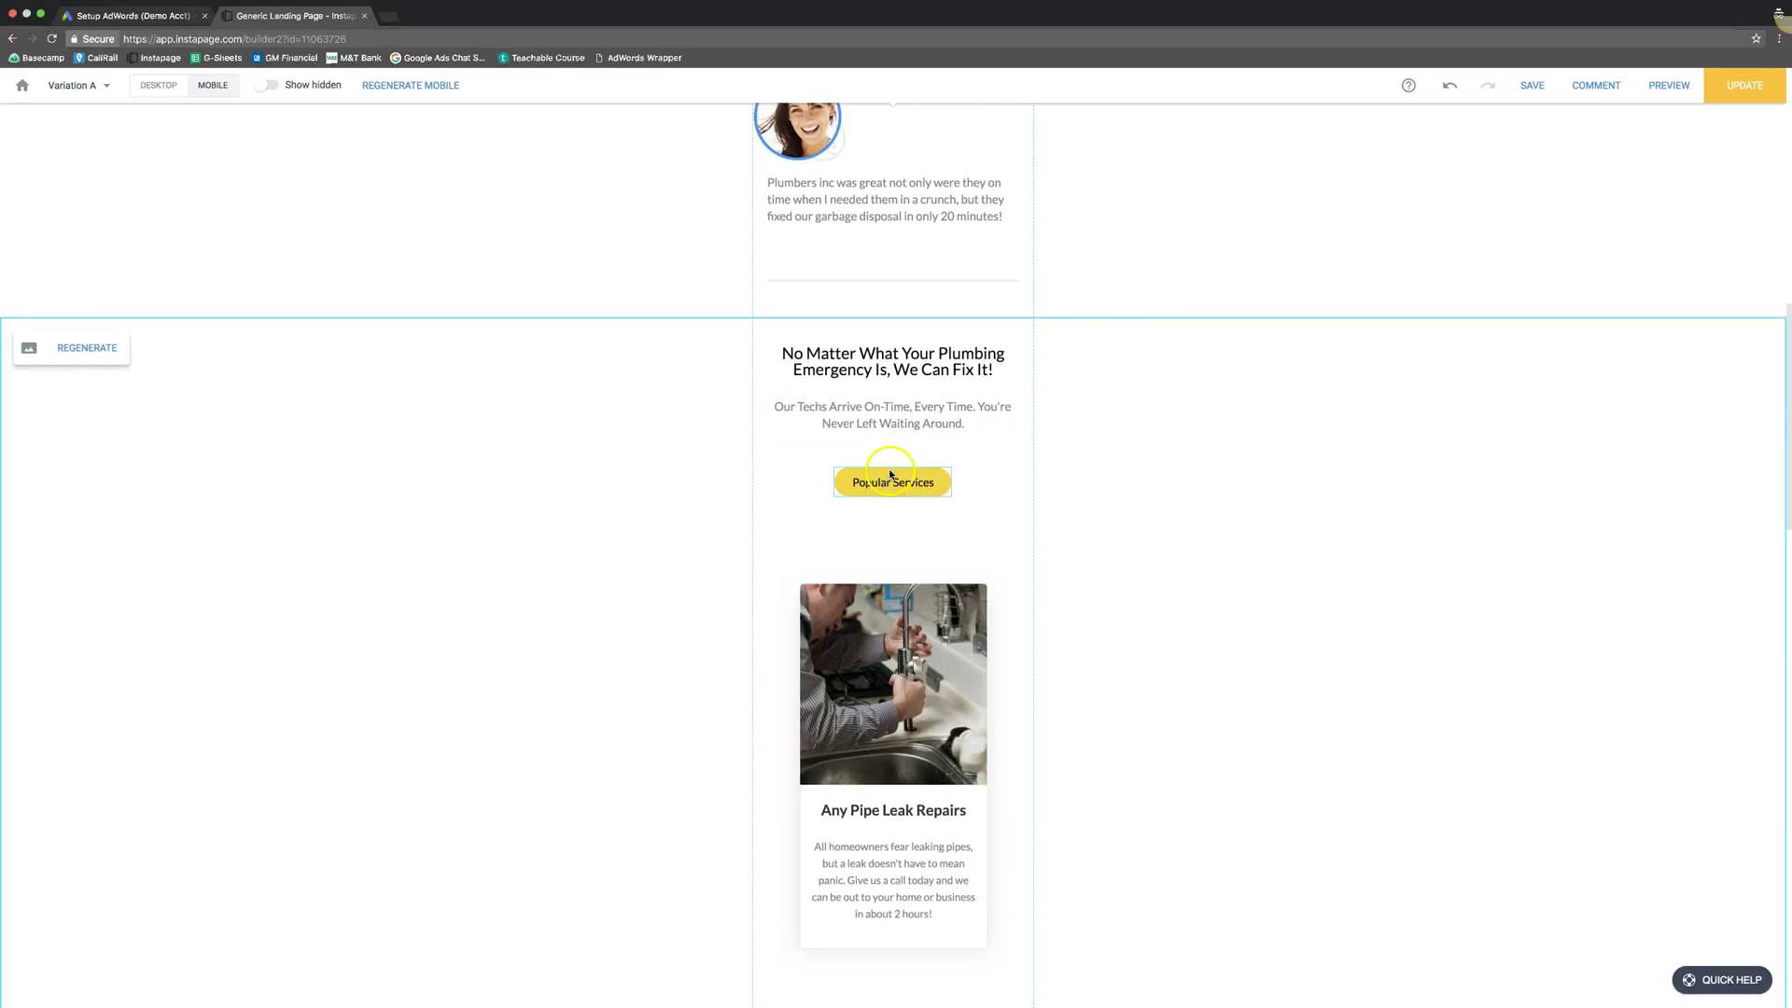
Review the mobile services cards and push the update to the live page.
scroll(944, 472, down, 7)
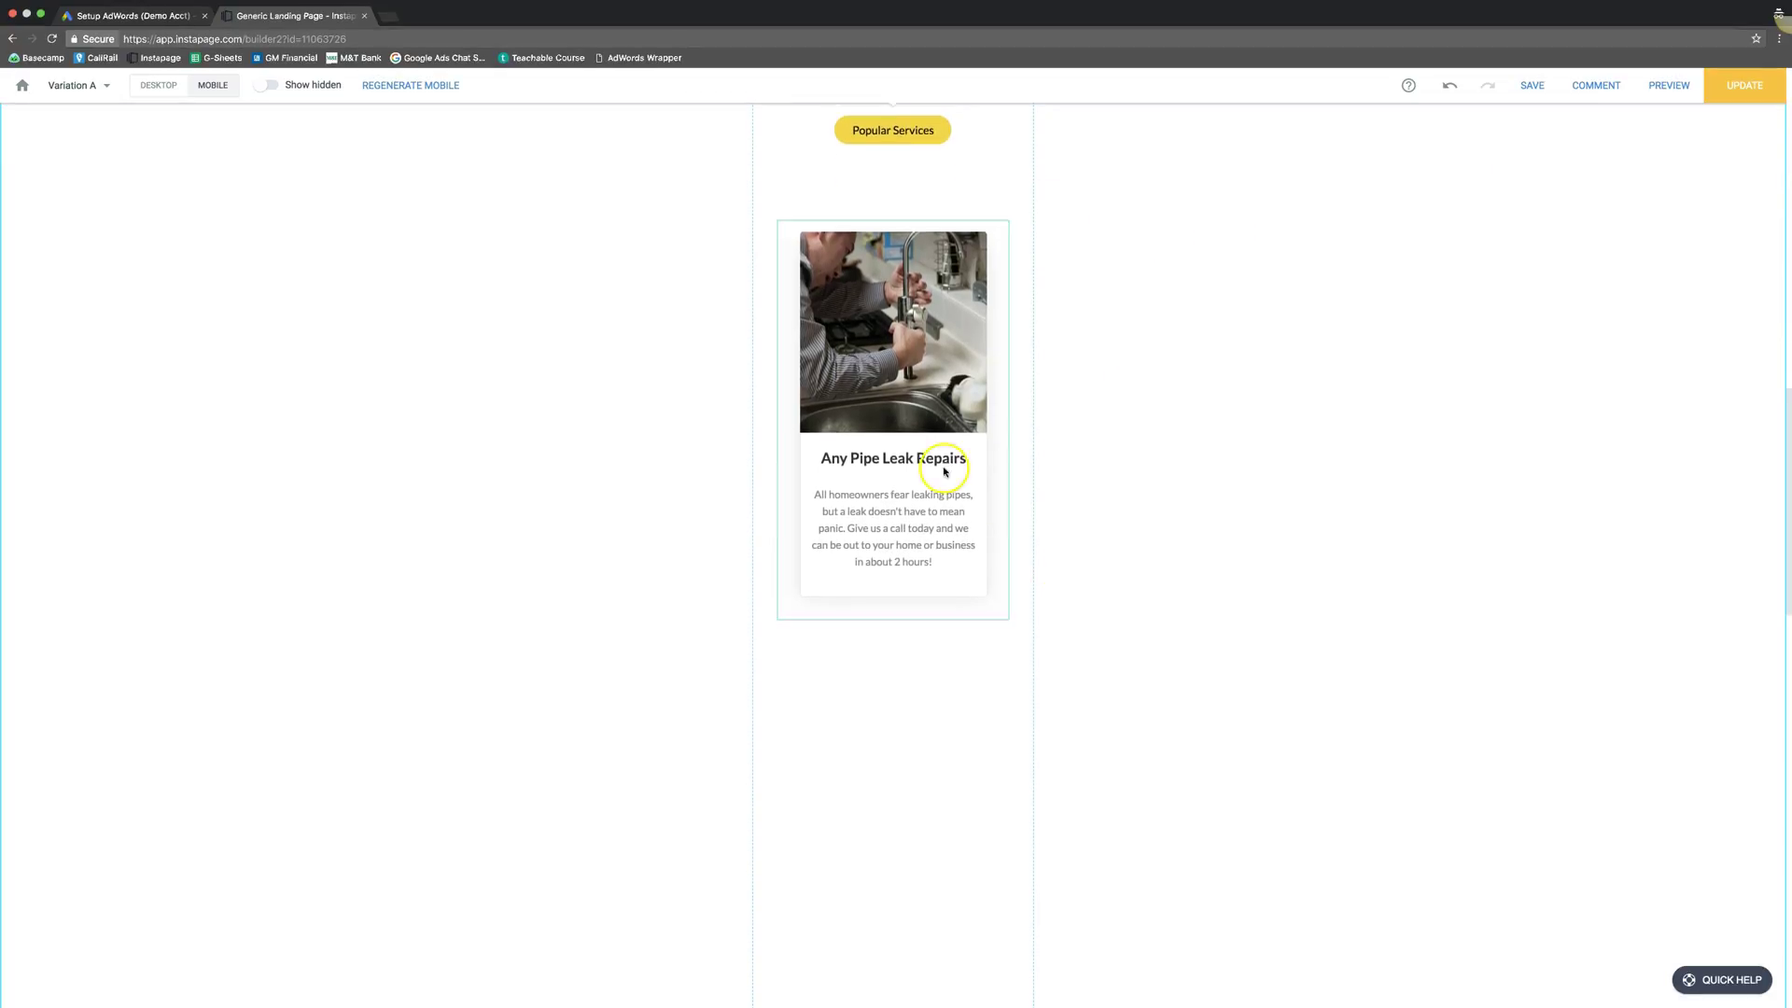
scroll(847, 828, down, 9)
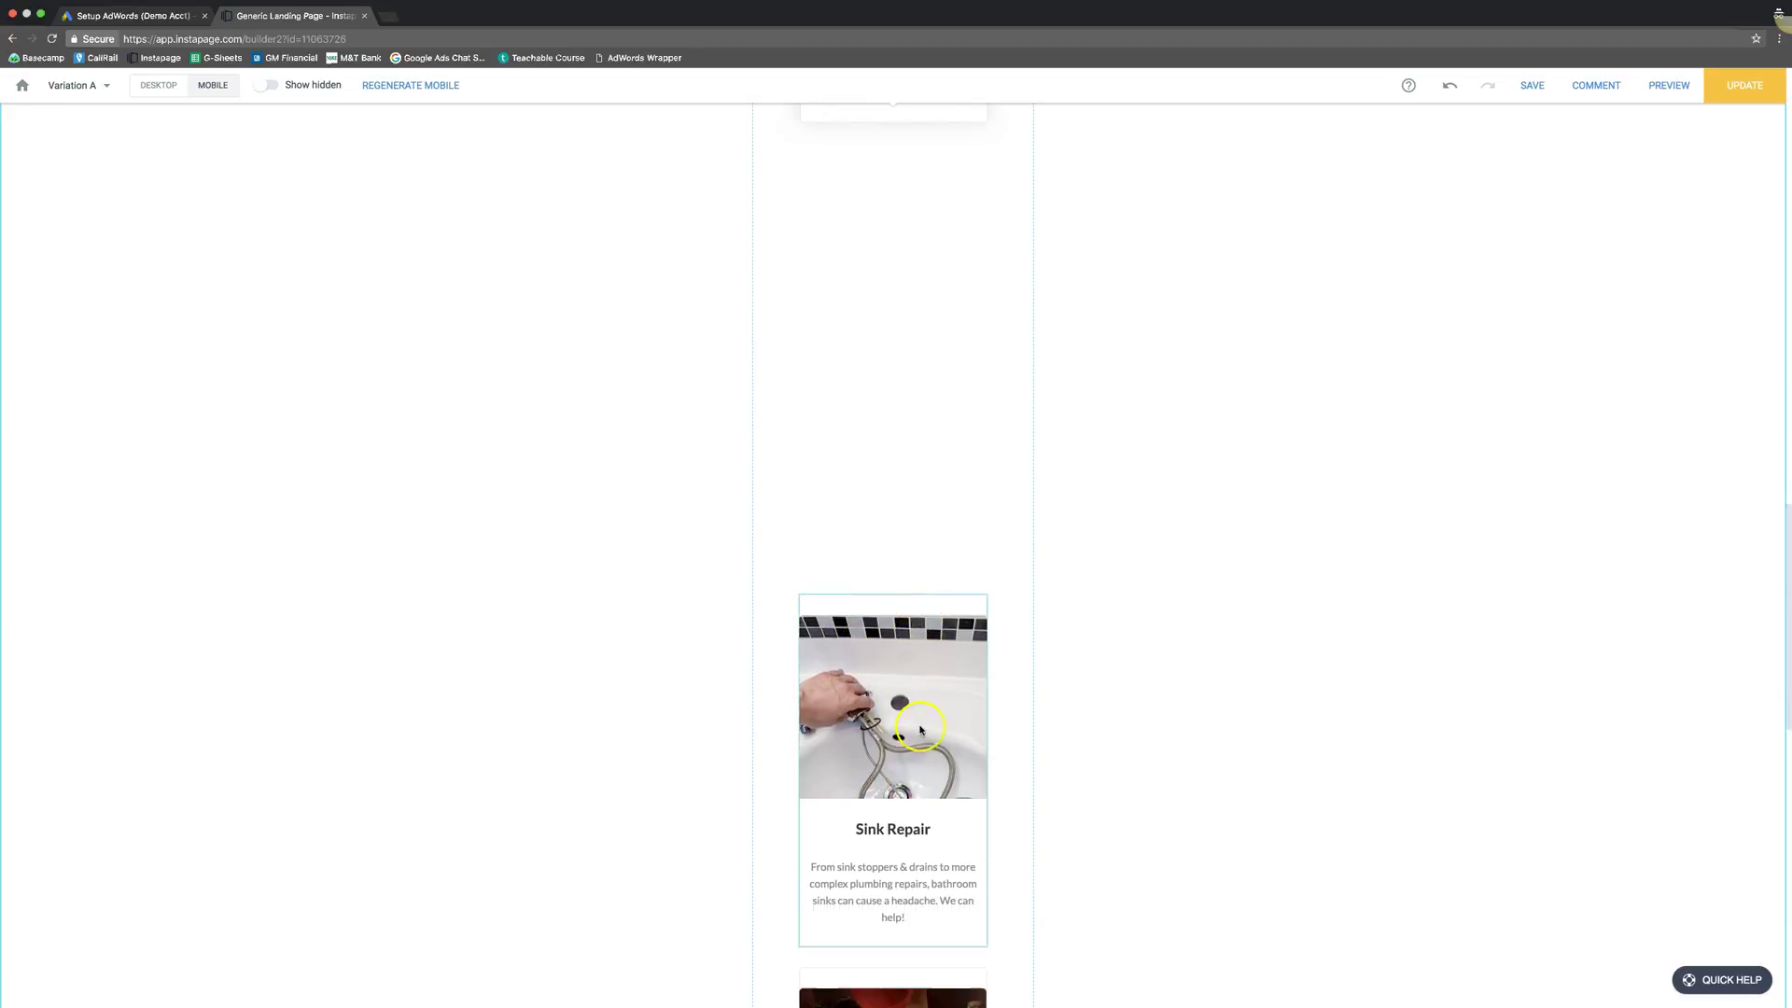
scroll(920, 729, down, 15)
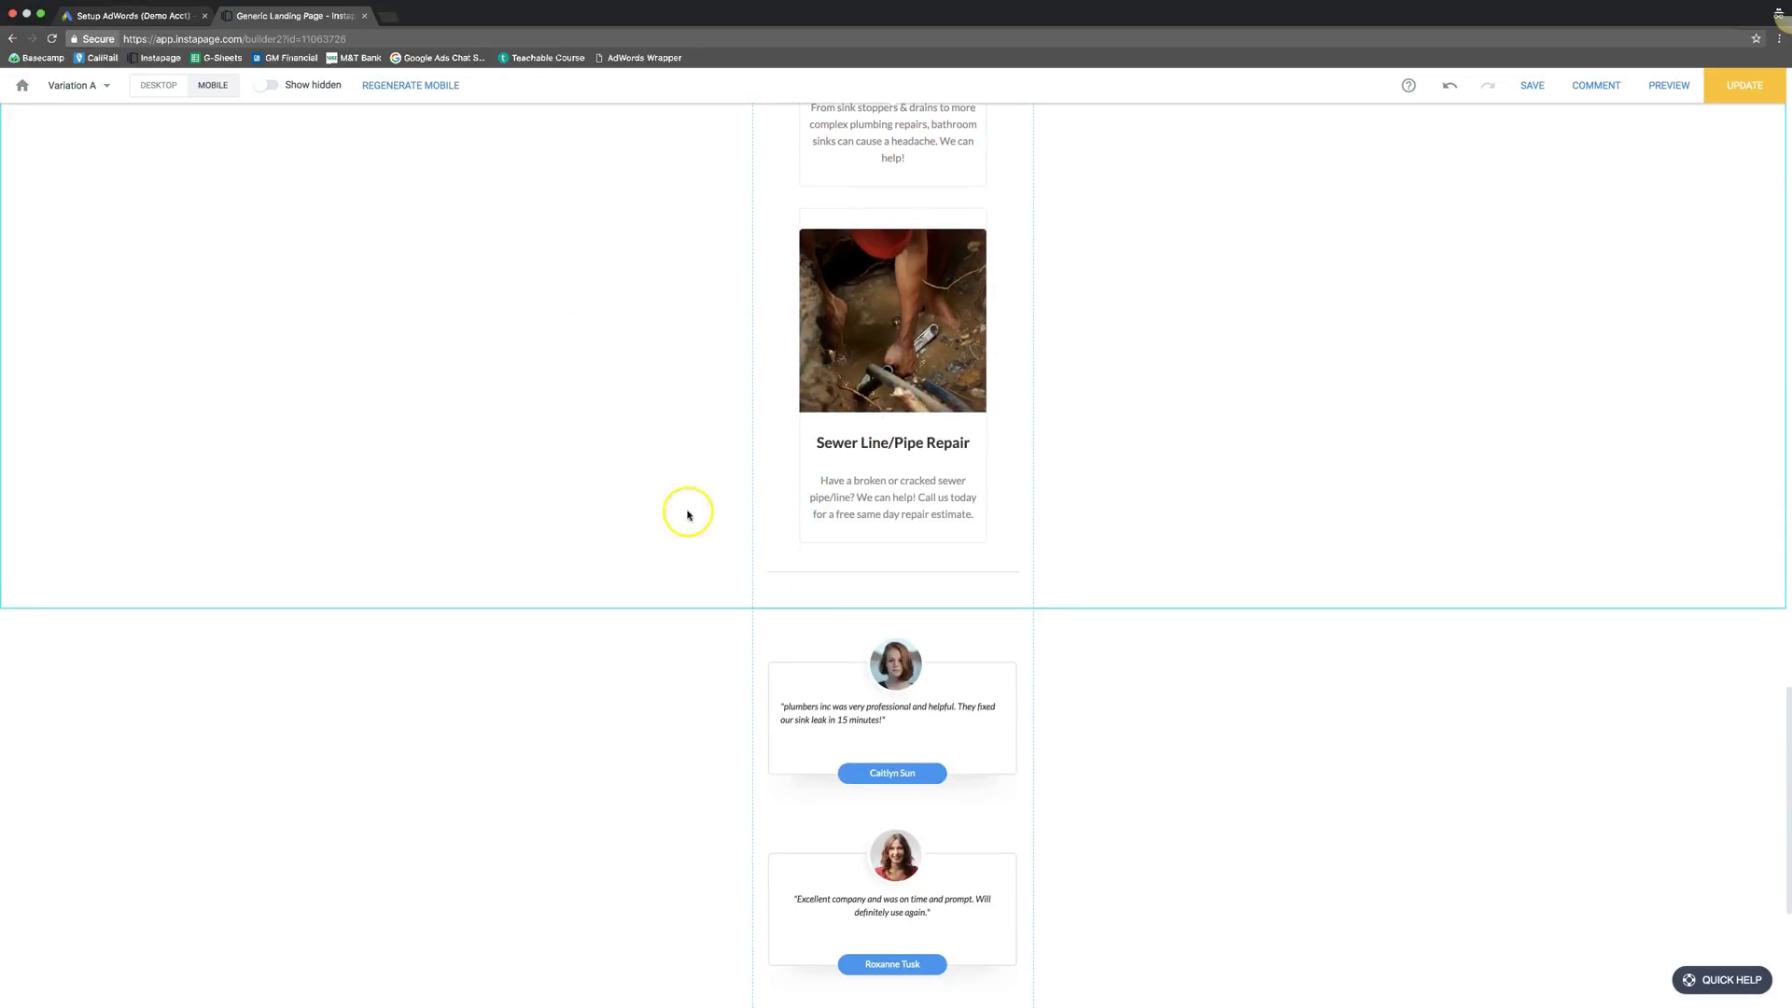
scroll(592, 344, down, 8)
scroll(593, 345, up, 20)
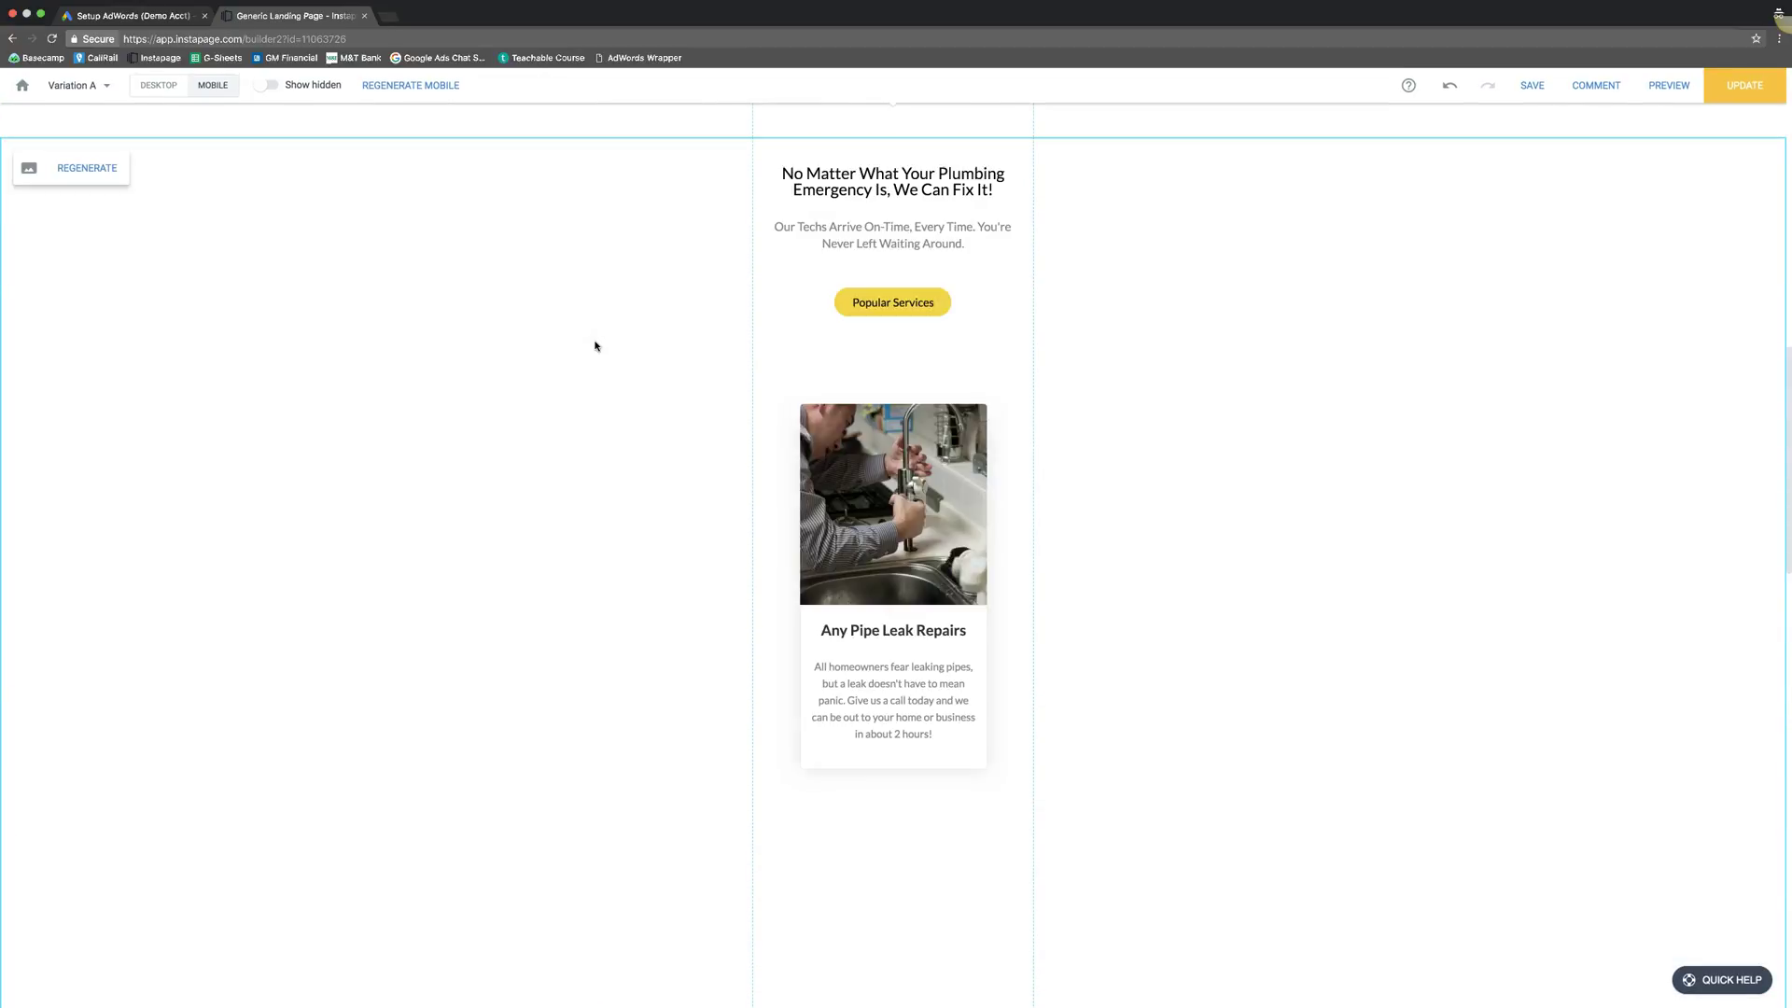
scroll(1218, 504, up, 10)
click(1744, 85)
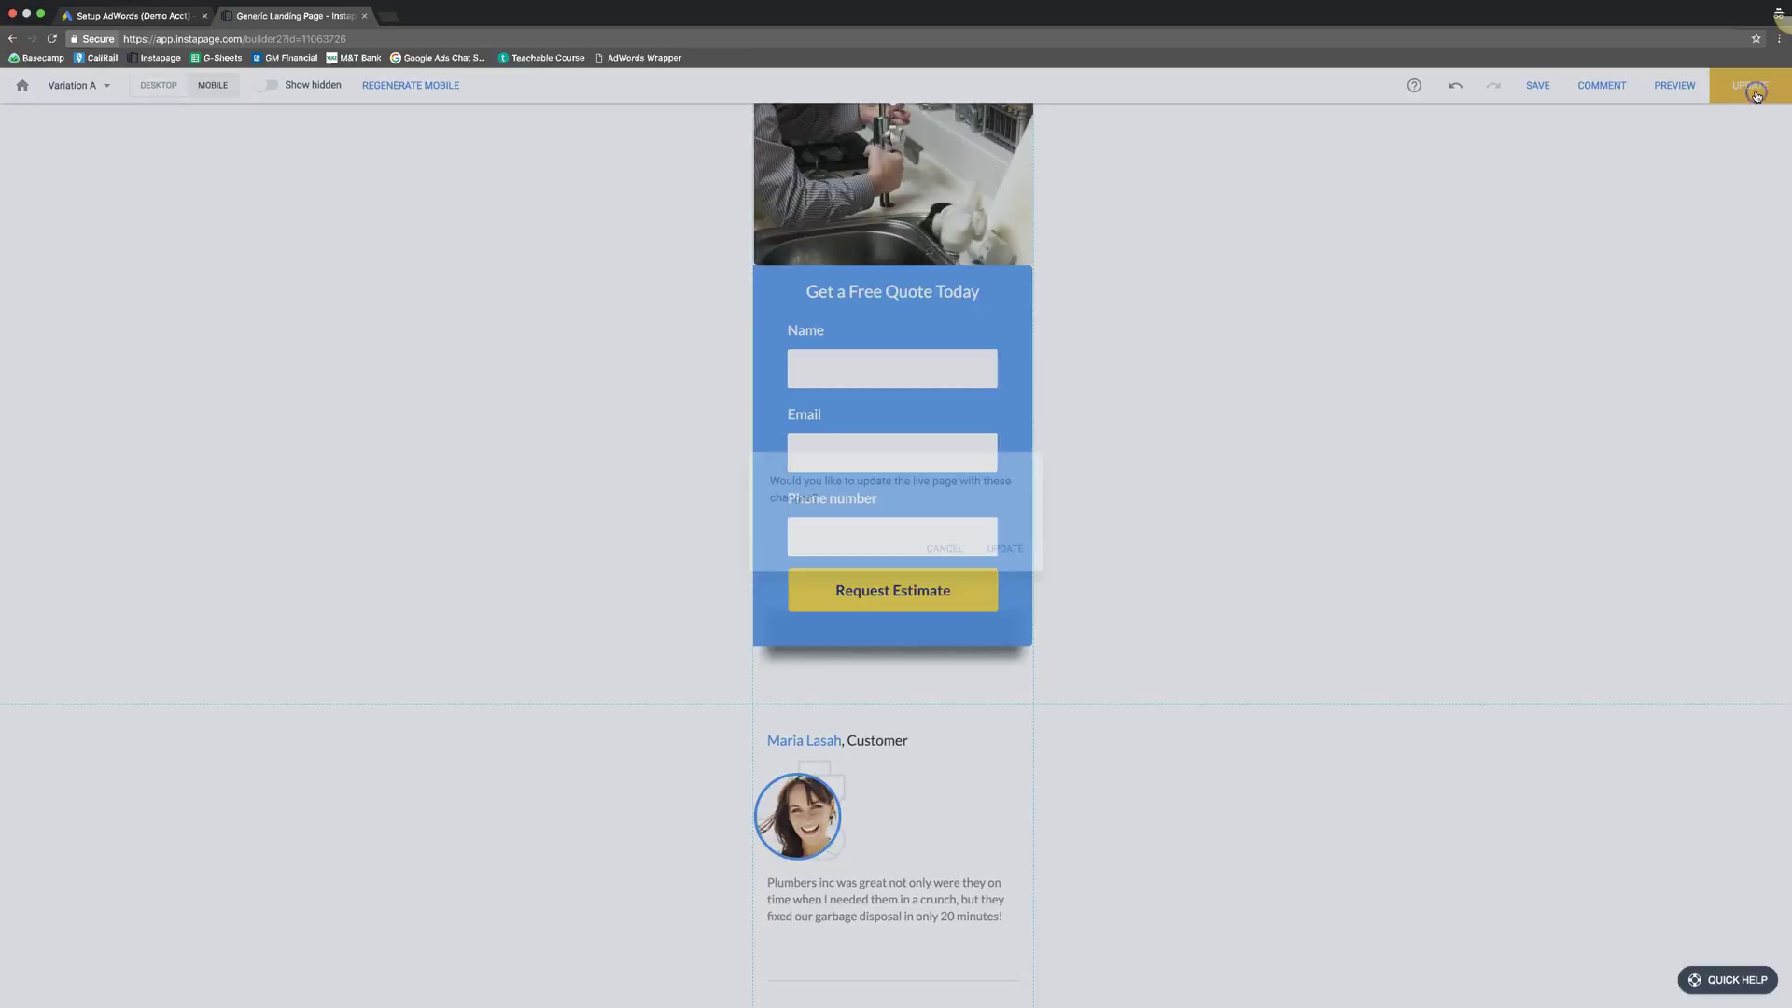
click(1006, 574)
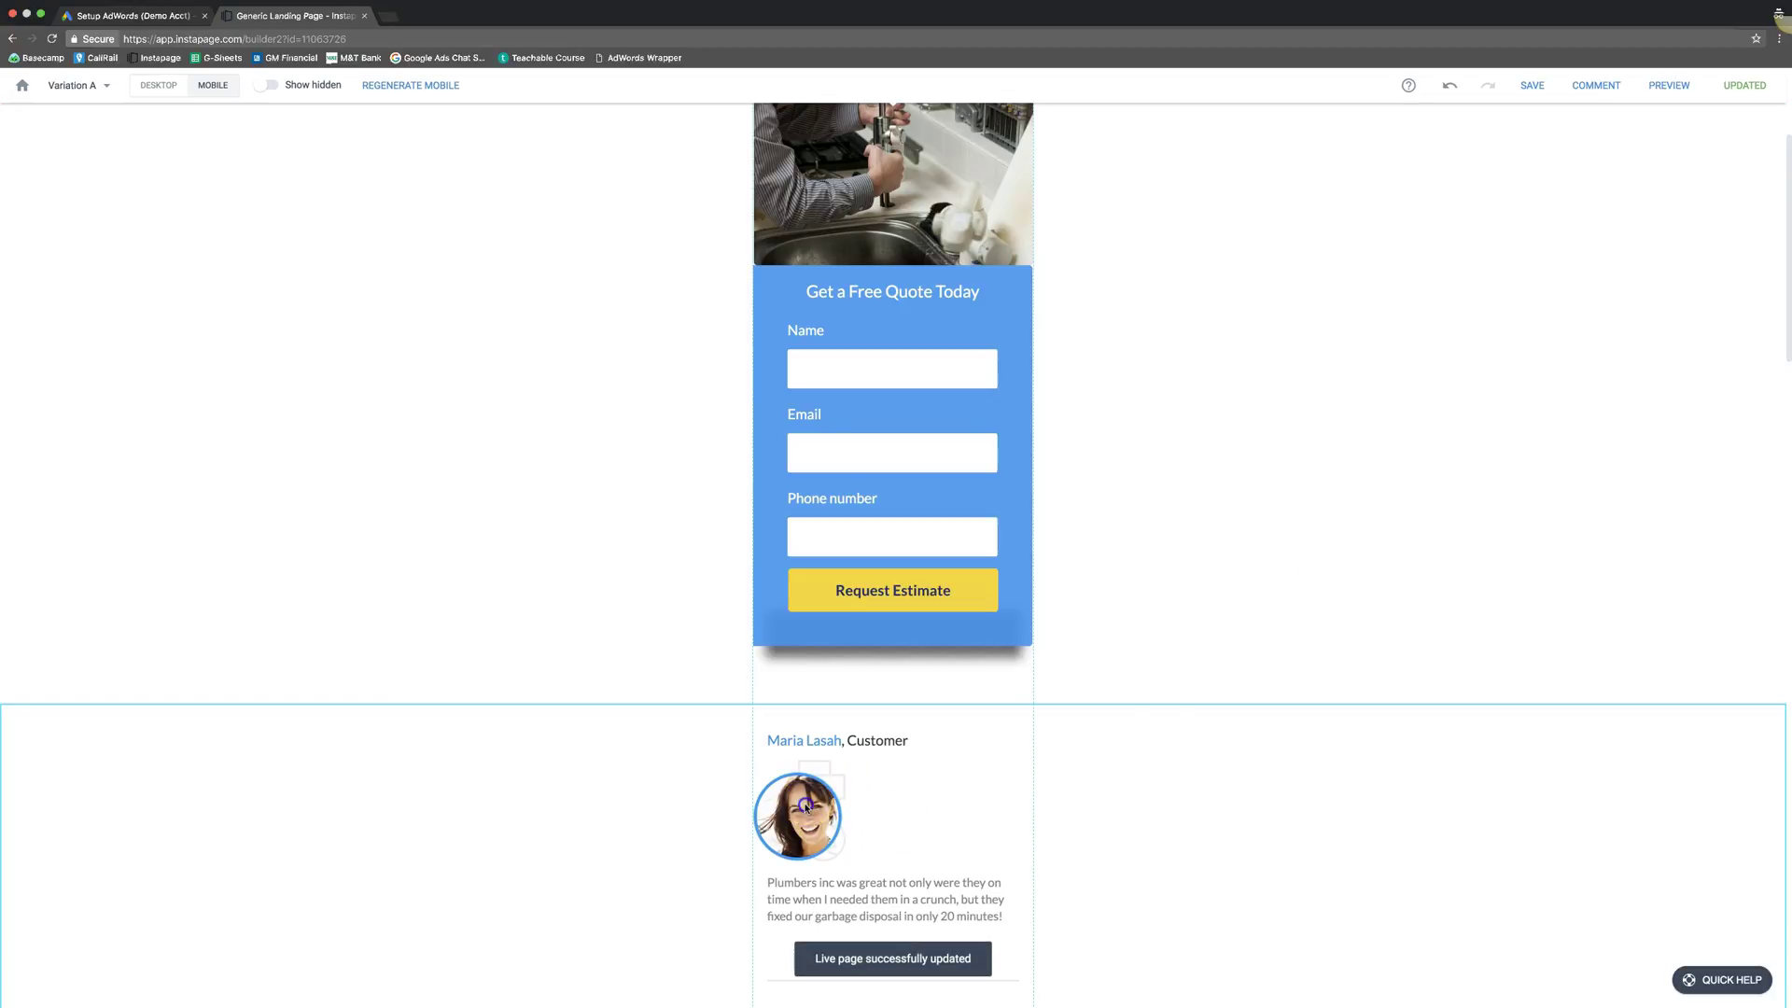
Center the testimonial avatar in its column and hide the faint graphic beside it on mobile.
drag(805, 809, 902, 802)
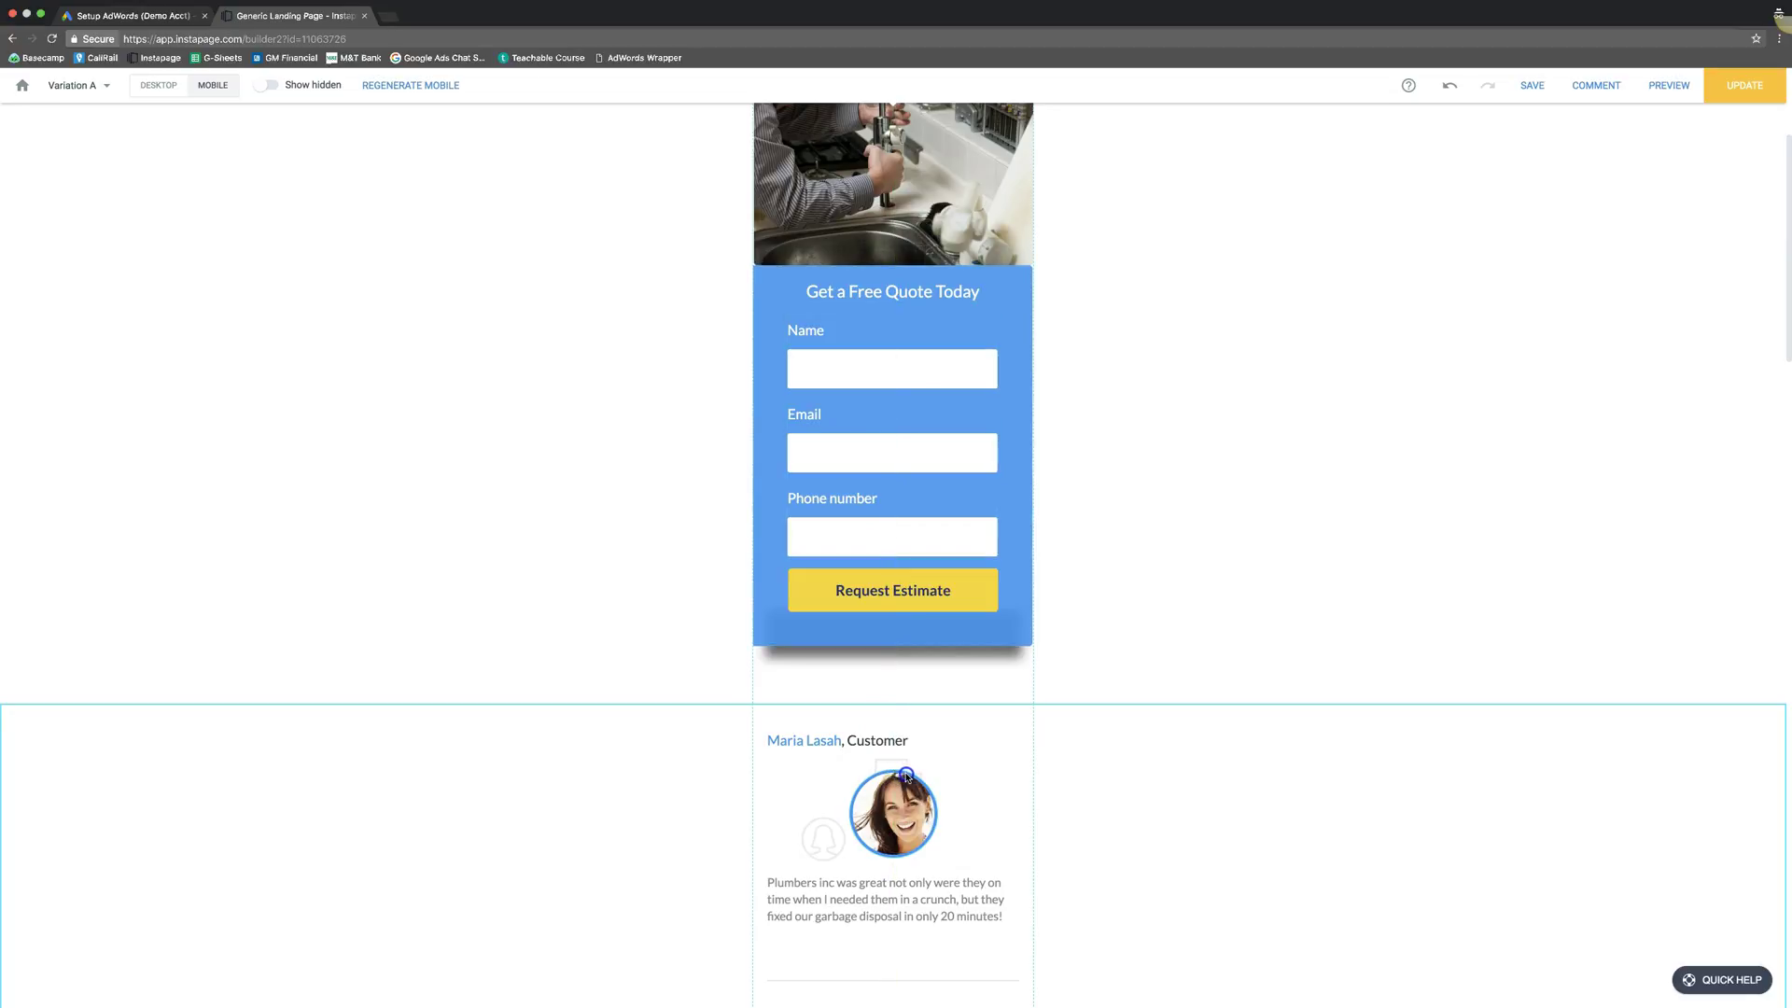
click(866, 787)
click(822, 841)
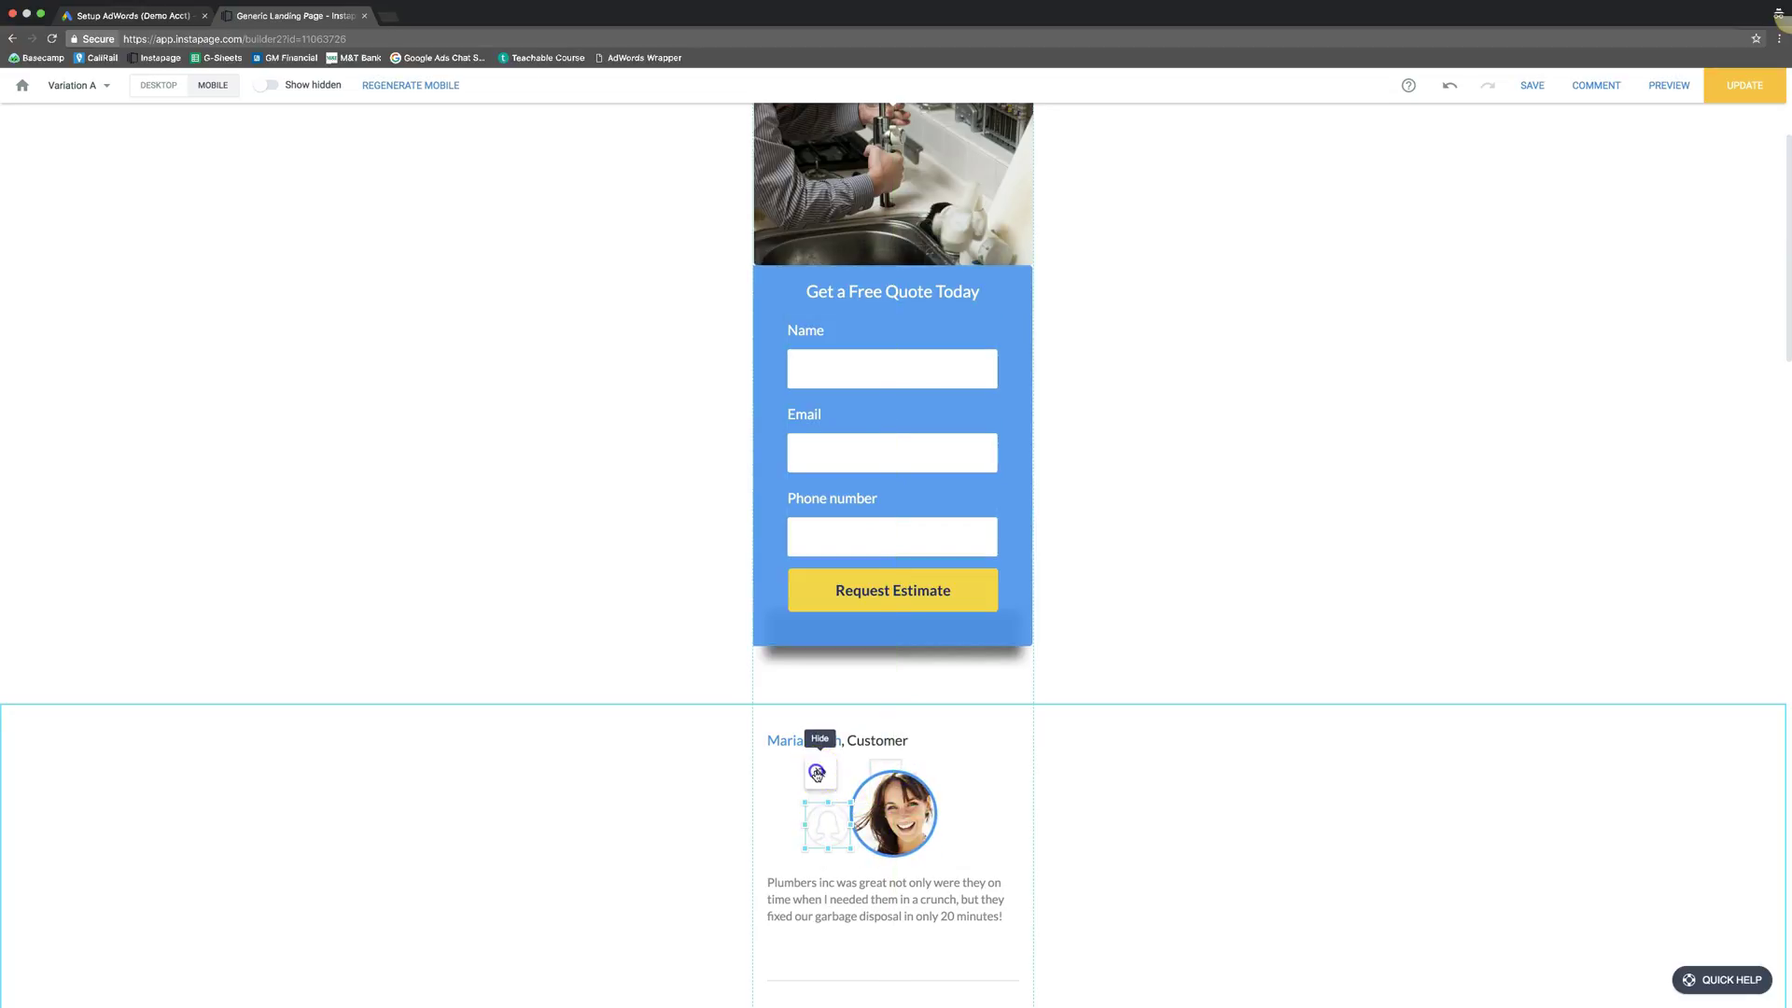
click(866, 770)
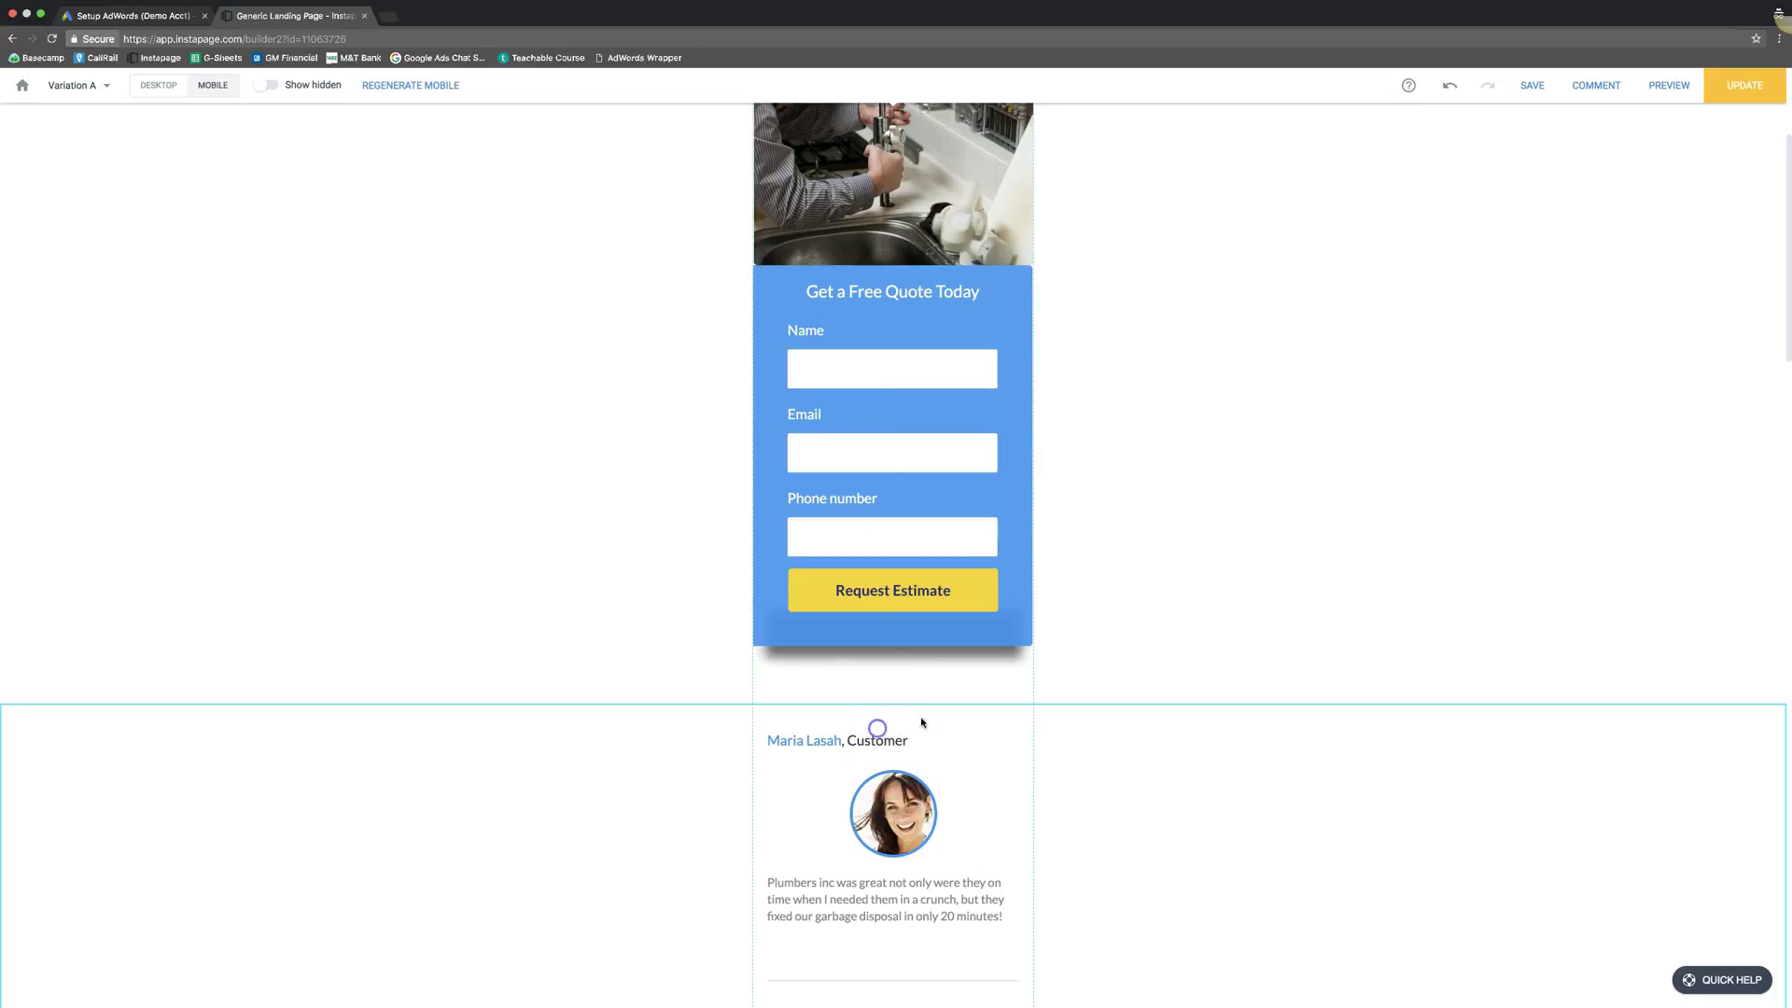
Center-align the customer name line above the testimonial photo.
click(1187, 799)
click(853, 742)
click(850, 743)
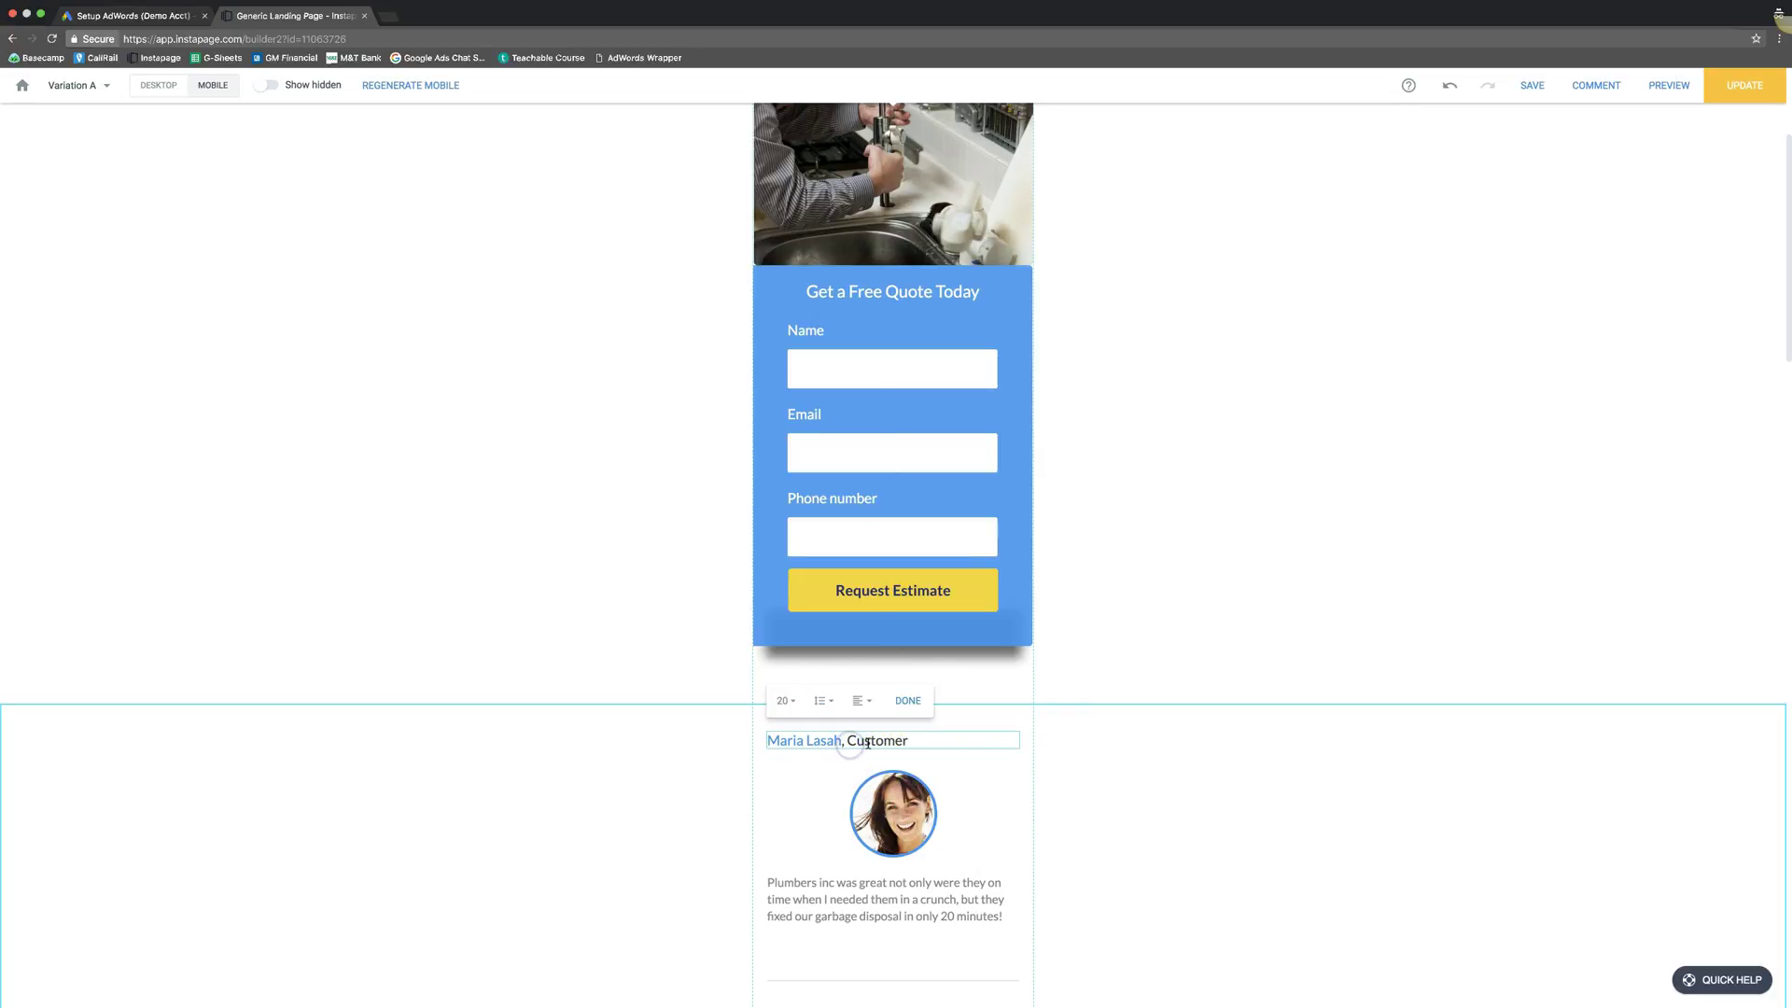
triple_click(868, 742)
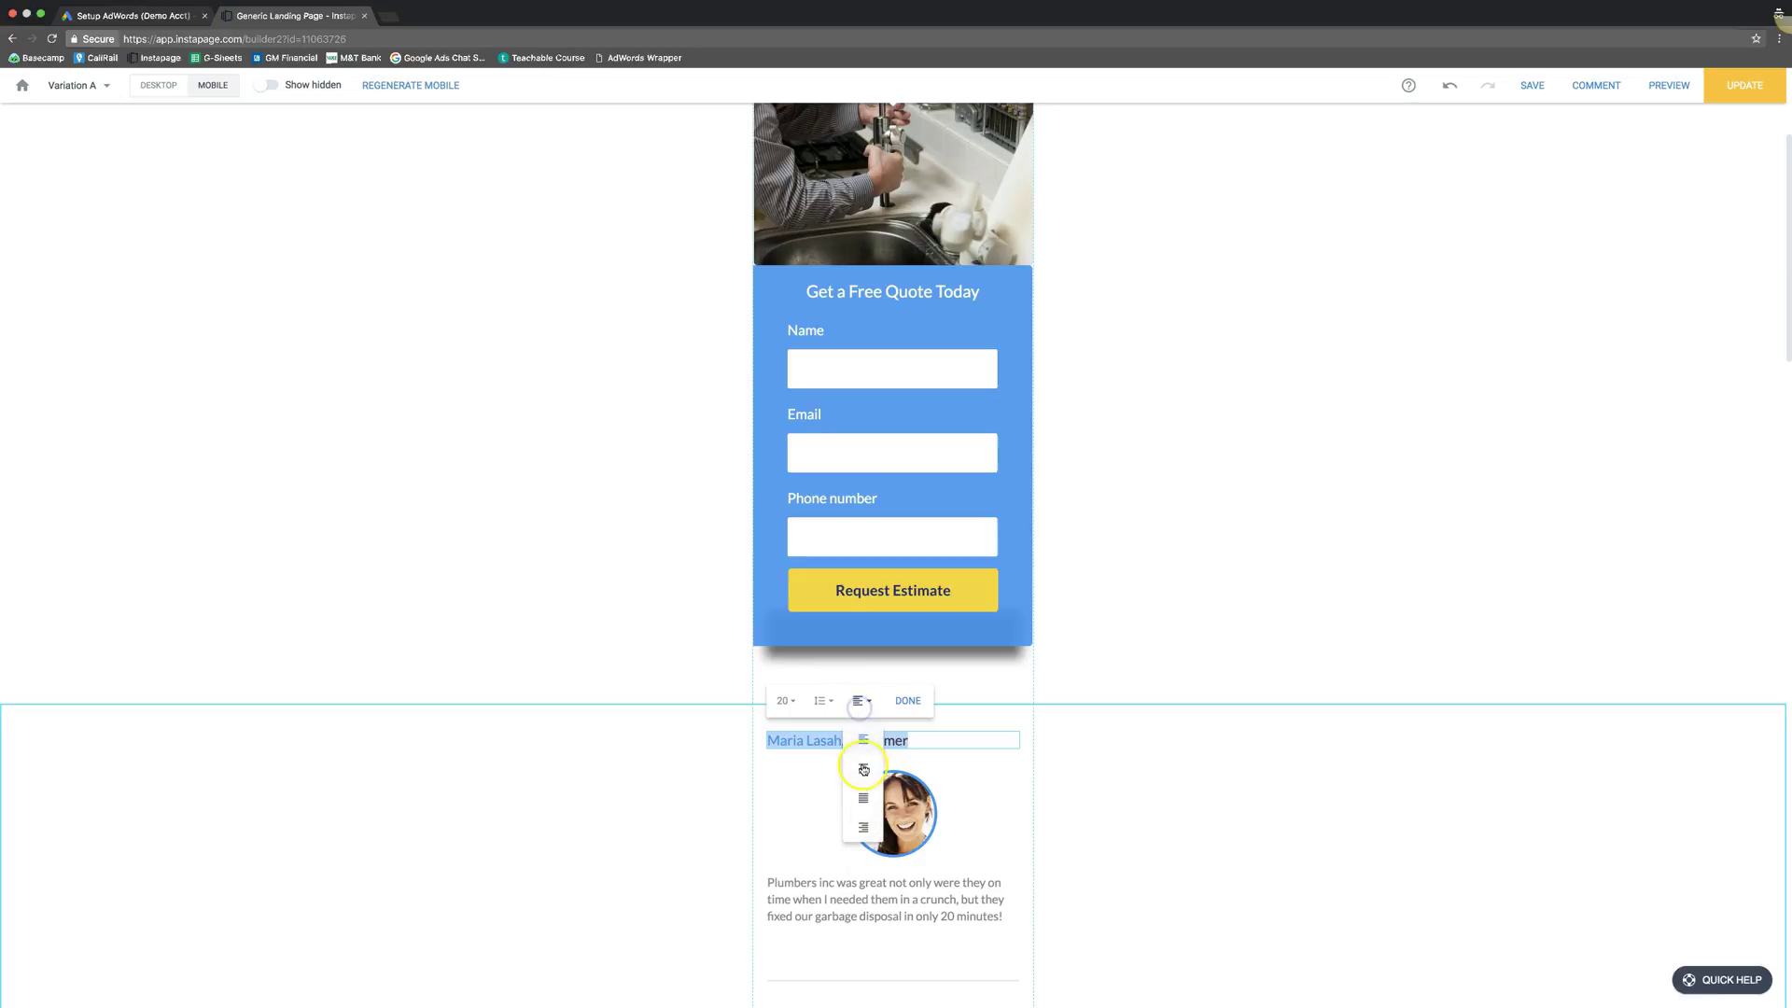
click(864, 768)
click(1171, 782)
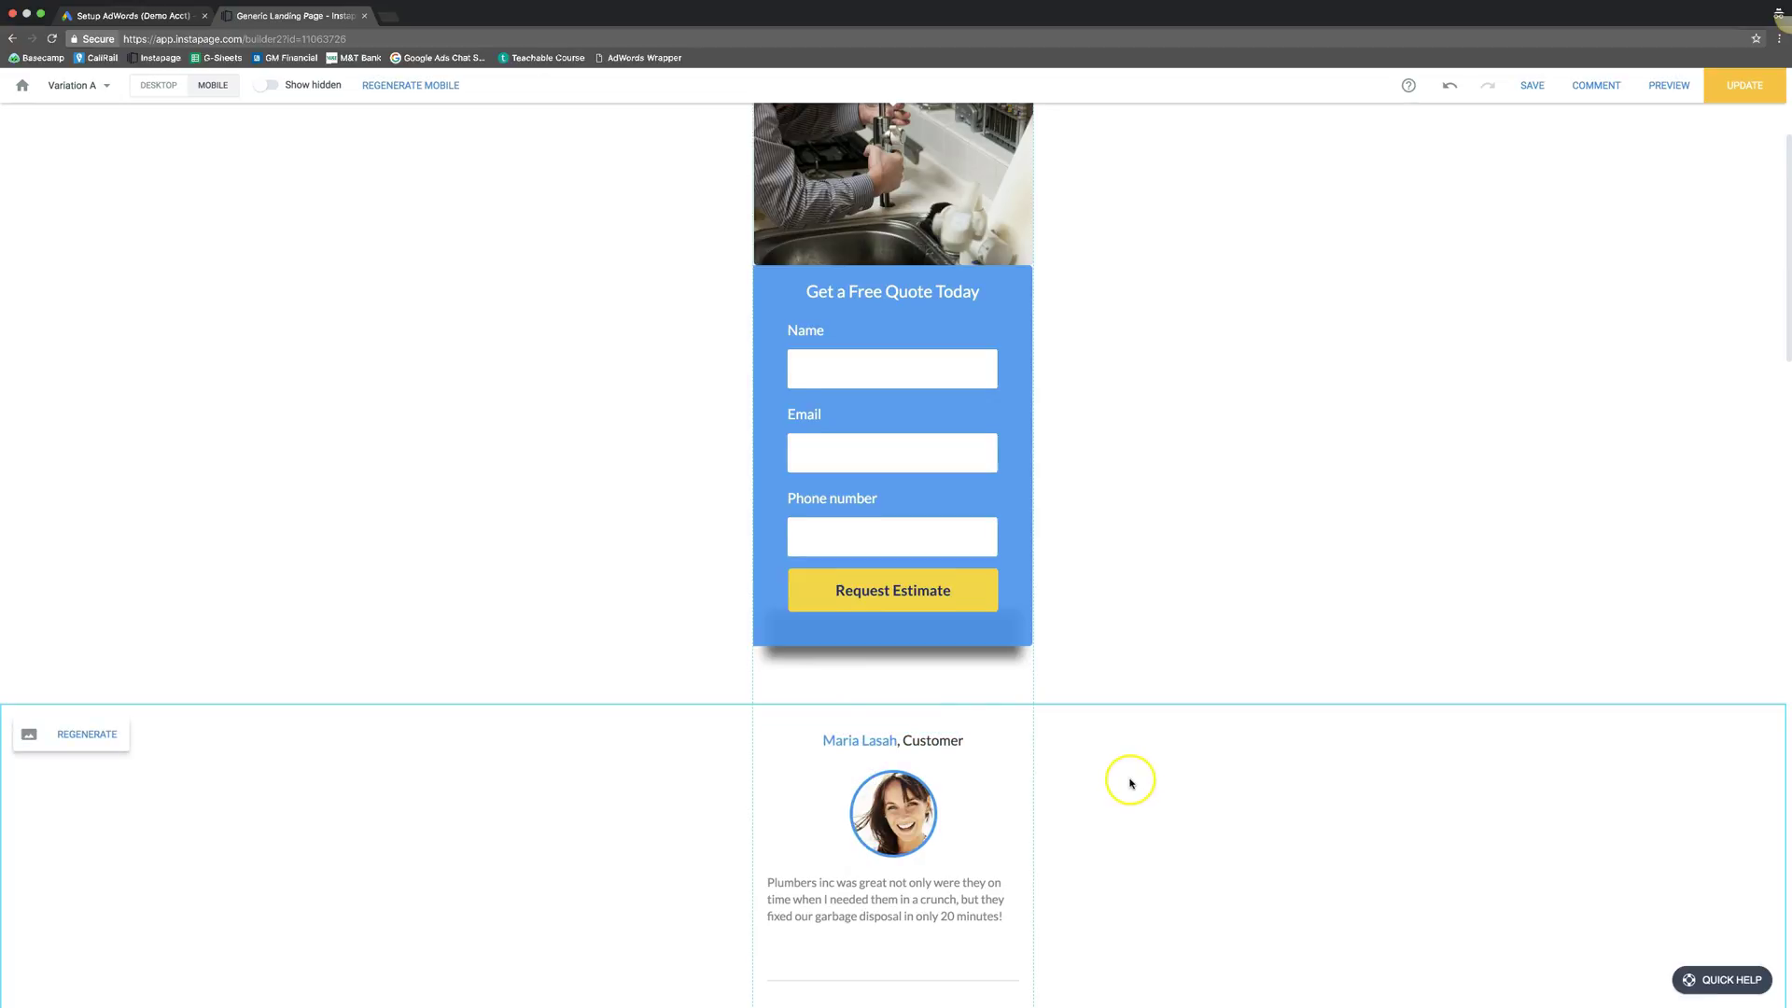
scroll(1131, 782, down, 3)
drag(924, 712, 931, 711)
click(1072, 672)
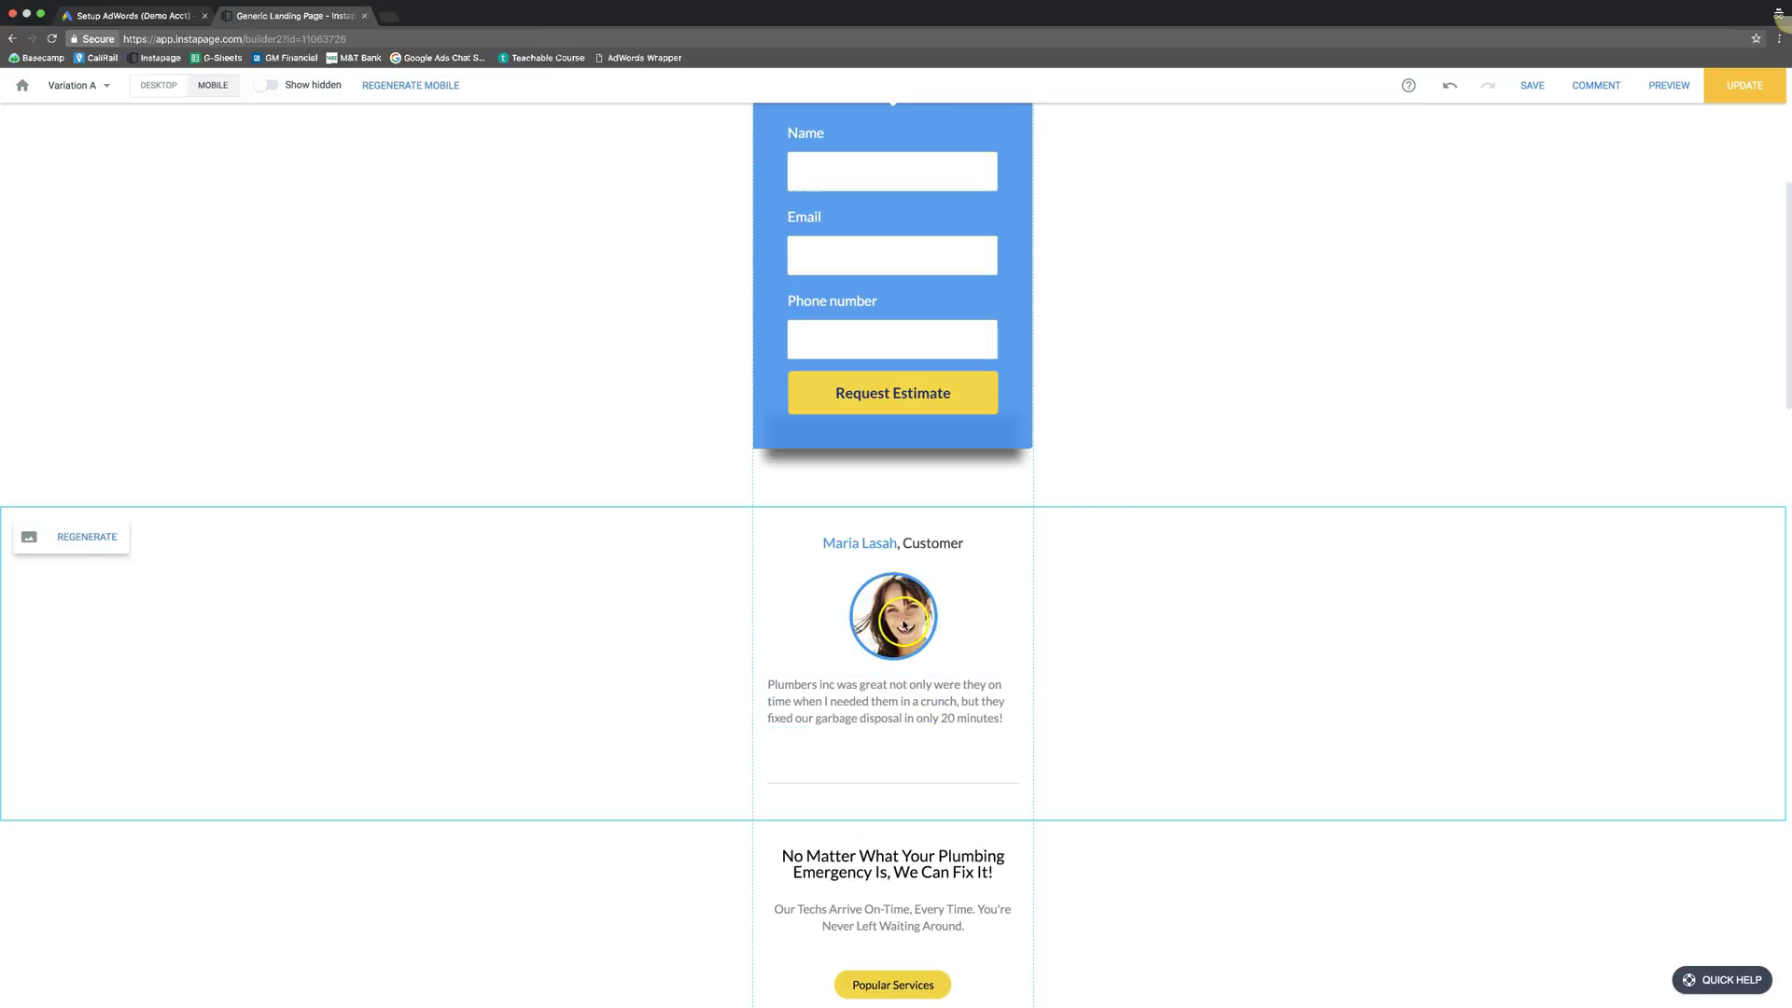
Update the live page with the centered testimonial, then review the desktop layout.
click(1746, 85)
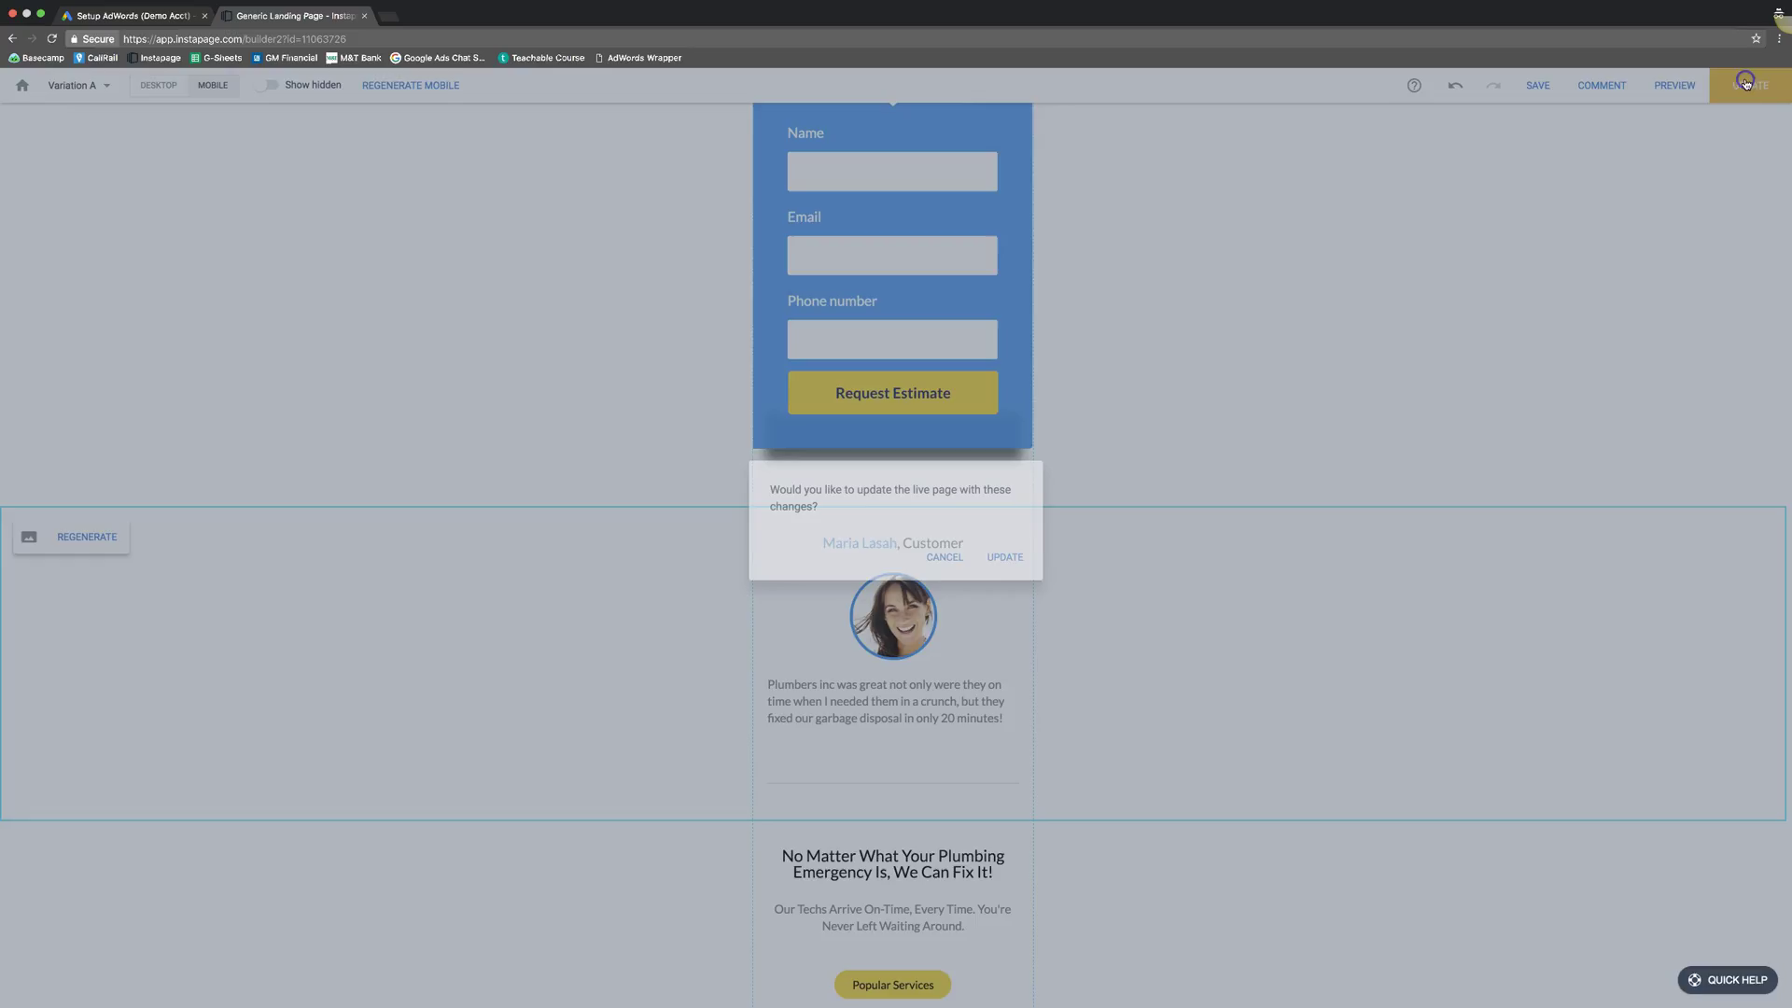
click(1005, 574)
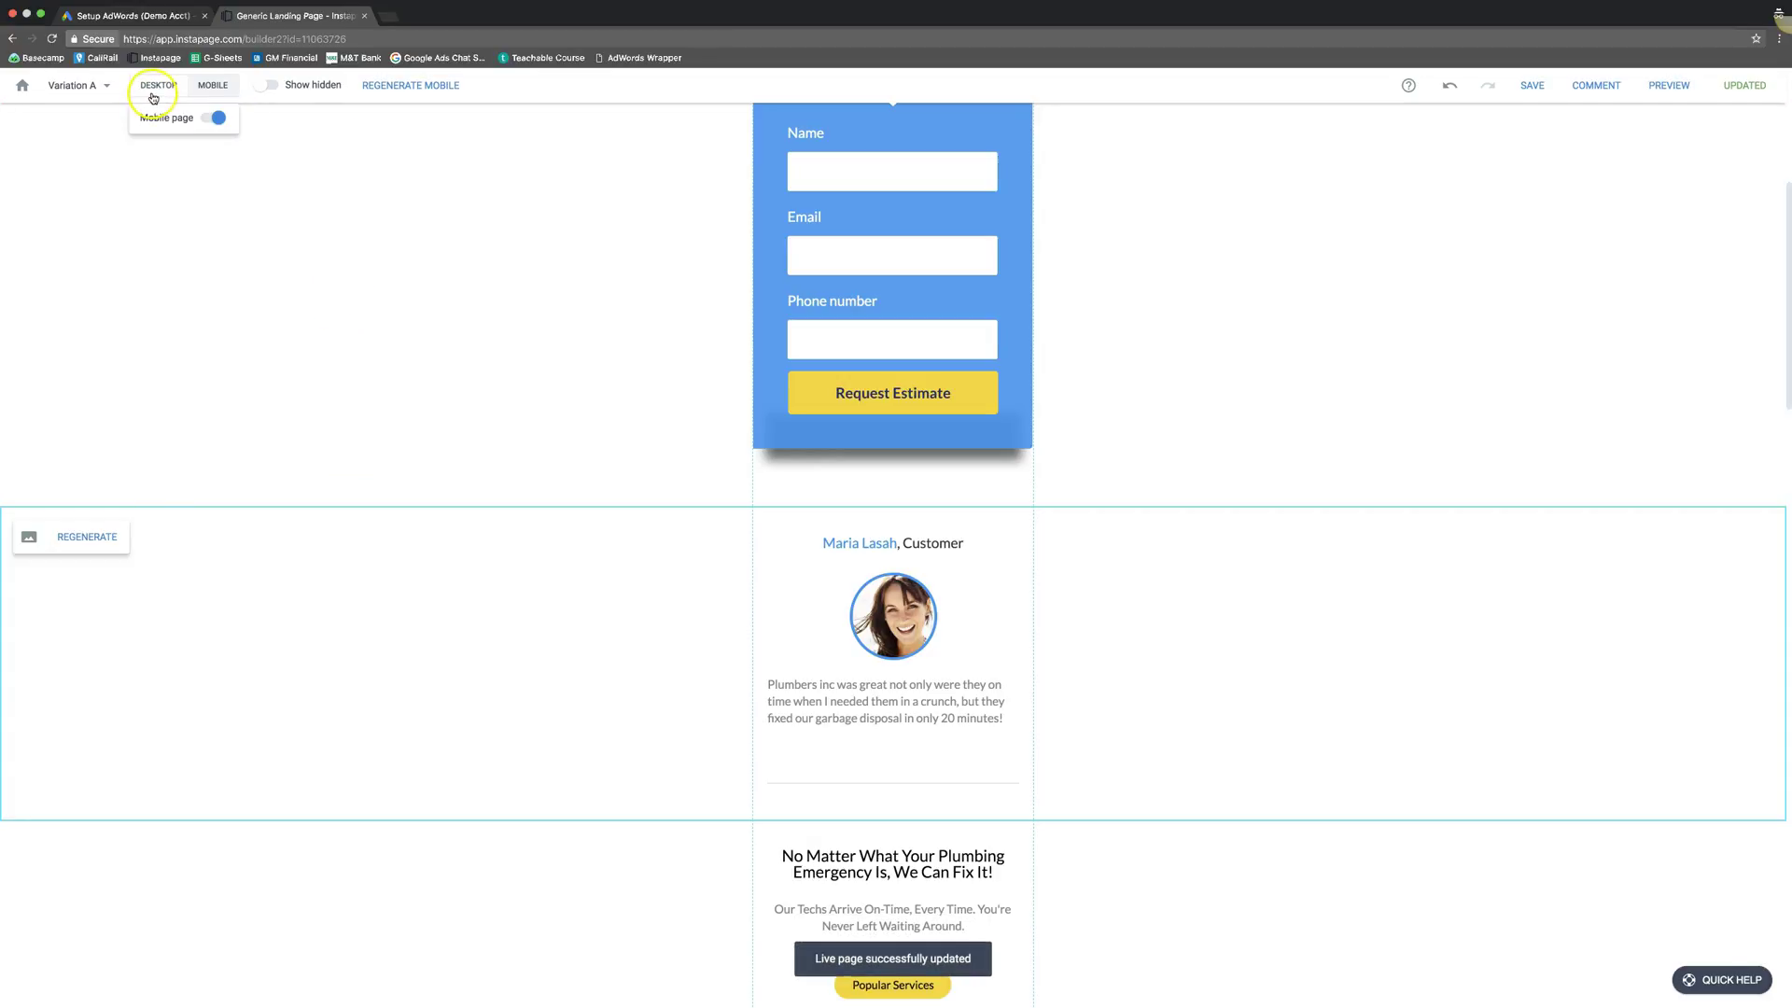
click(153, 97)
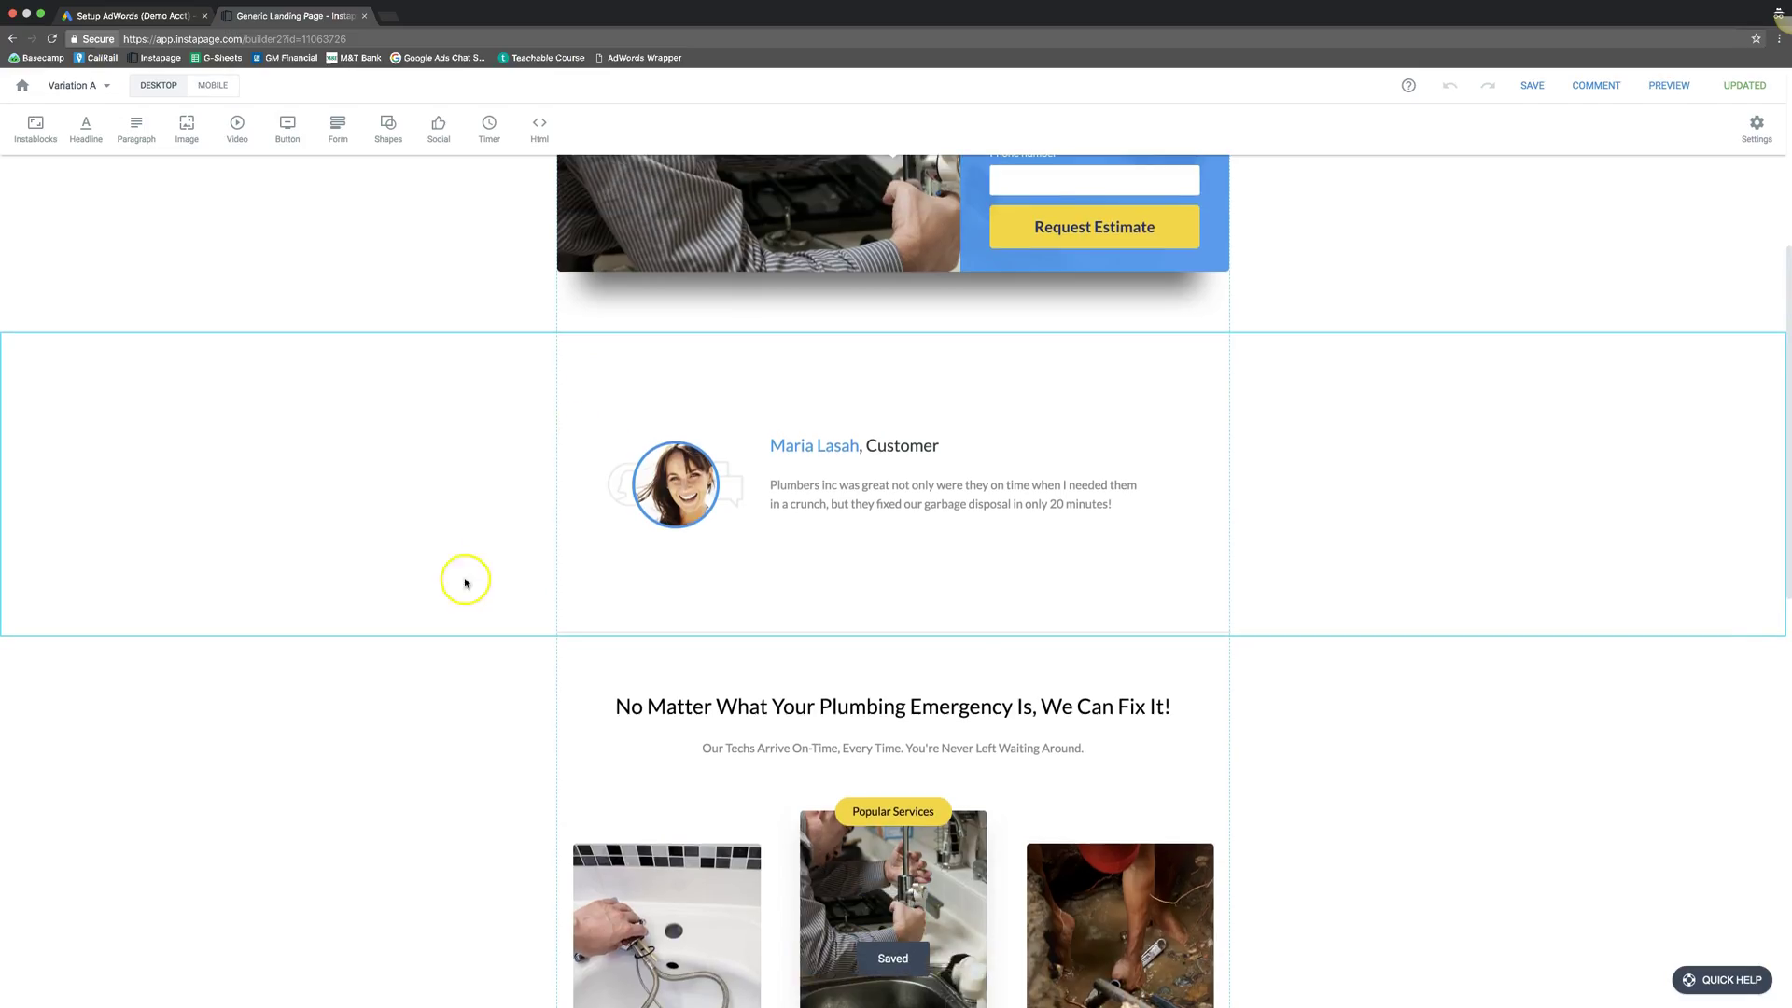
scroll(449, 607, down, 10)
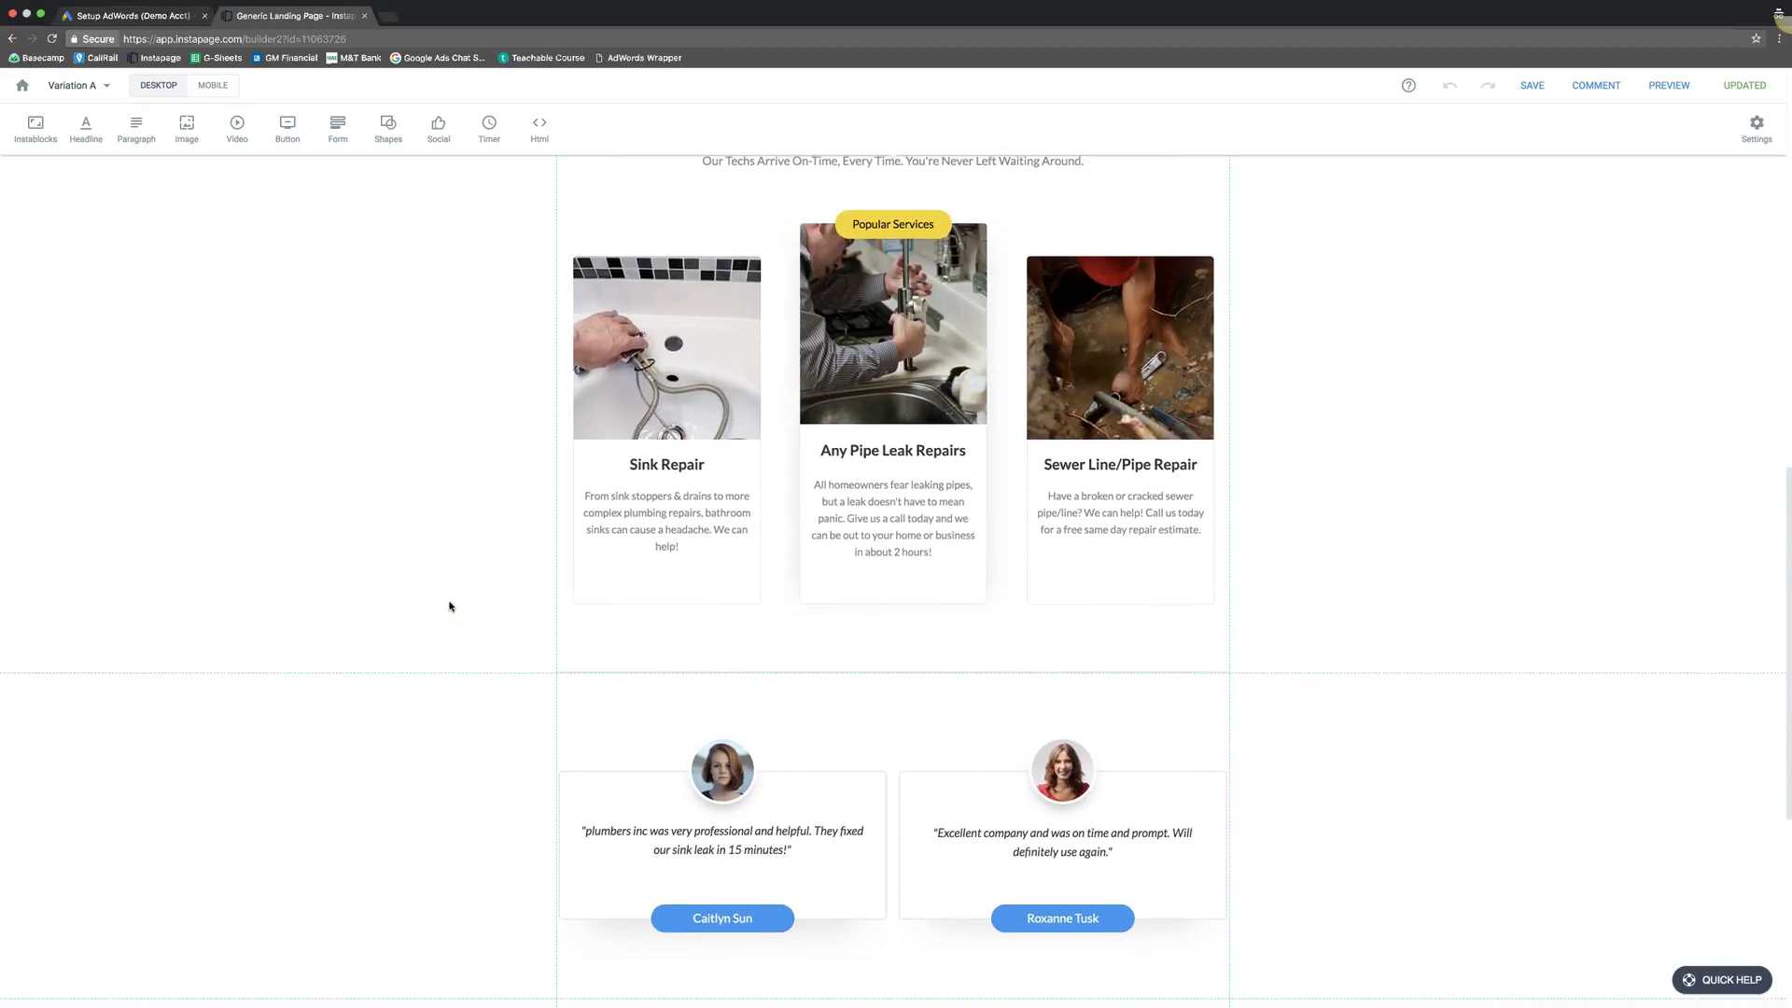
scroll(448, 606, down, 3)
scroll(449, 607, up, 2)
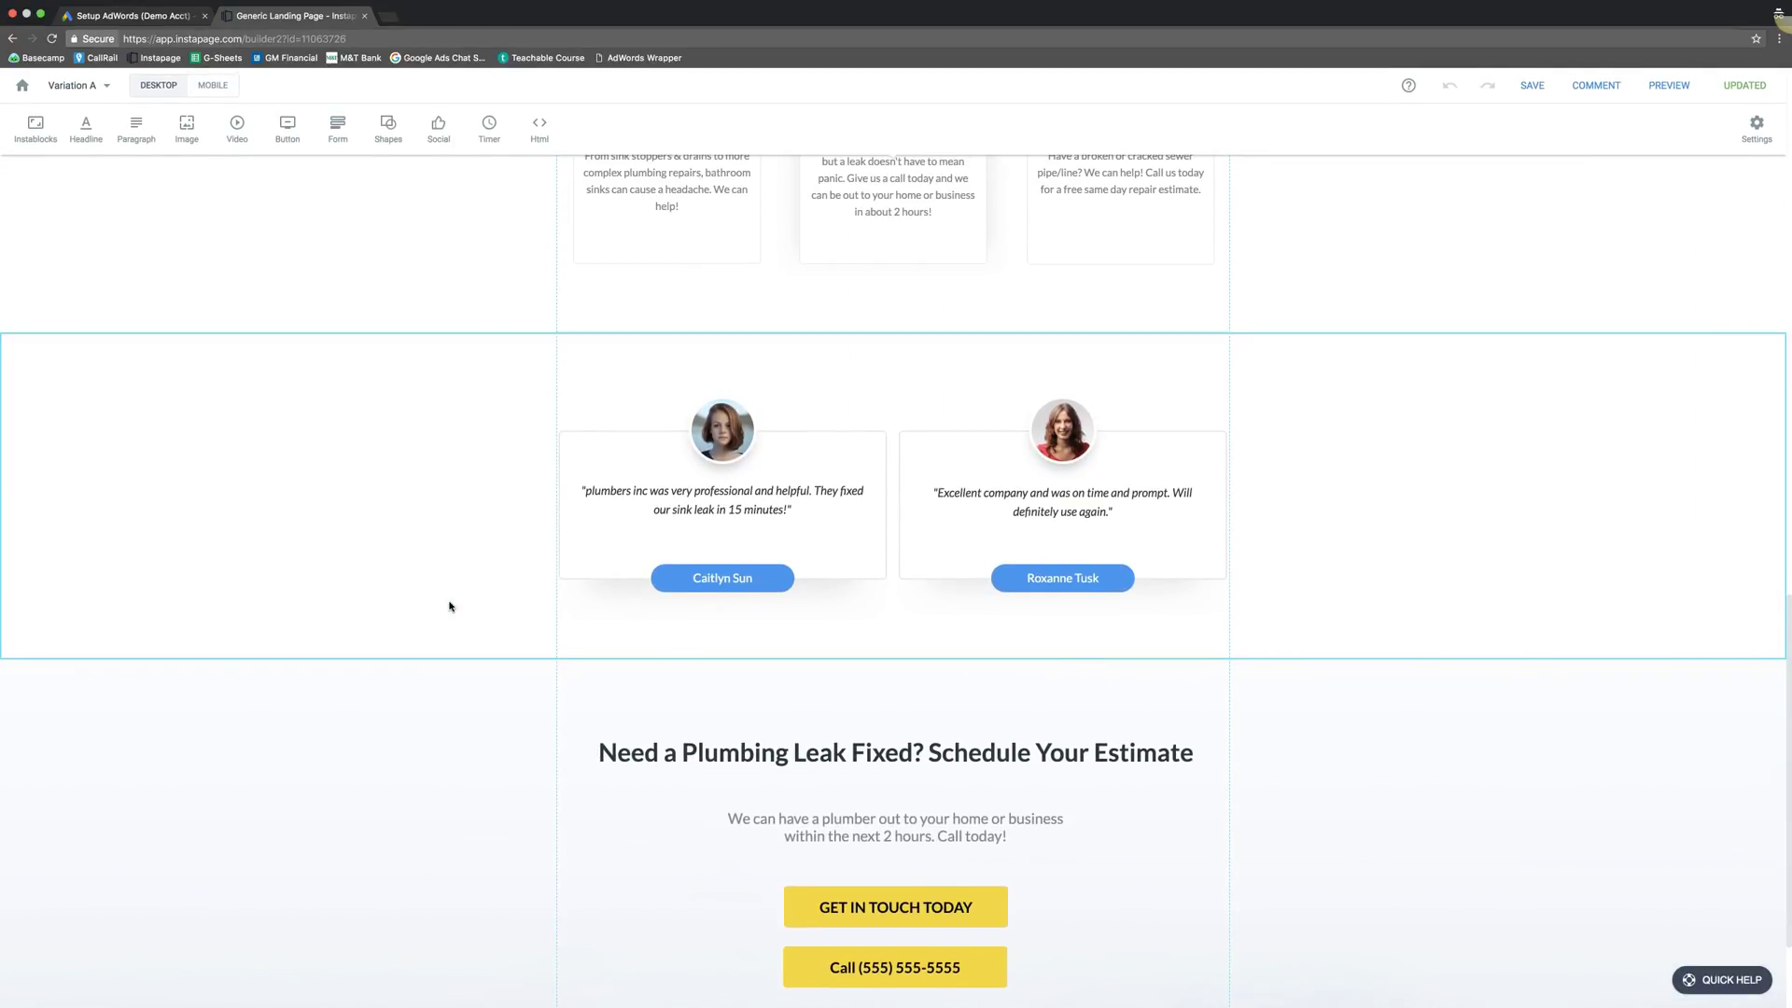
scroll(448, 607, down, 2)
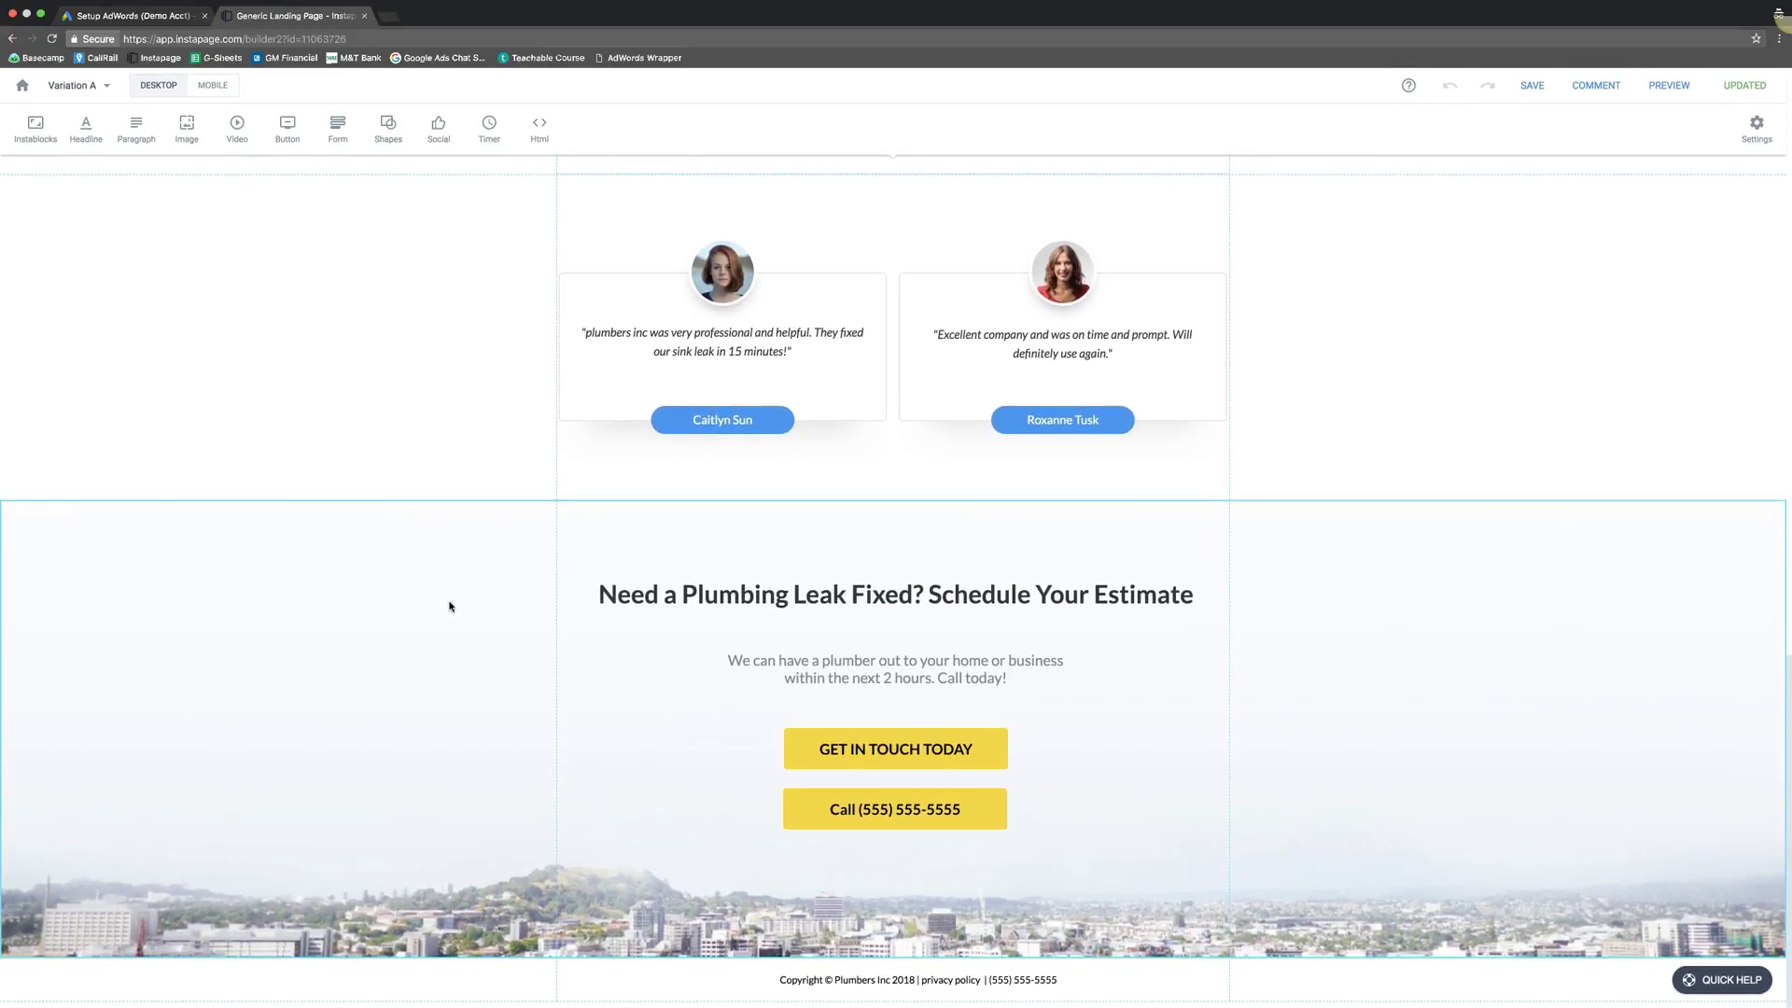
scroll(449, 607, up, 15)
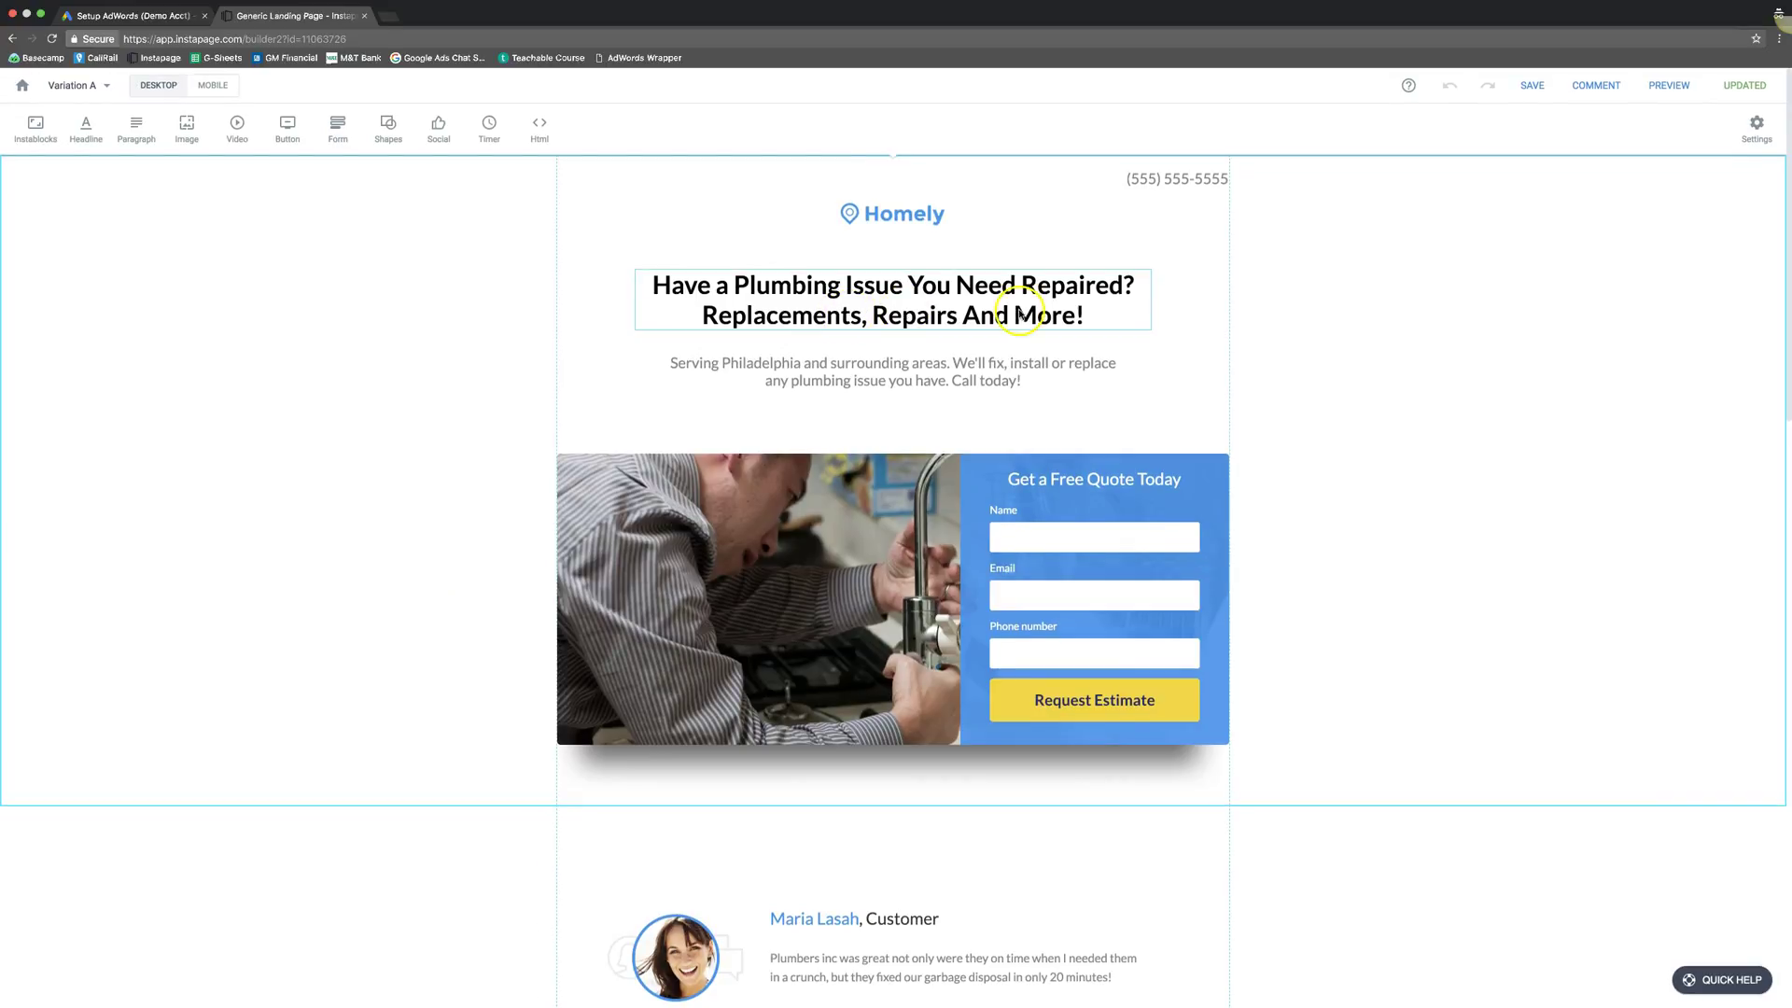
click(1173, 178)
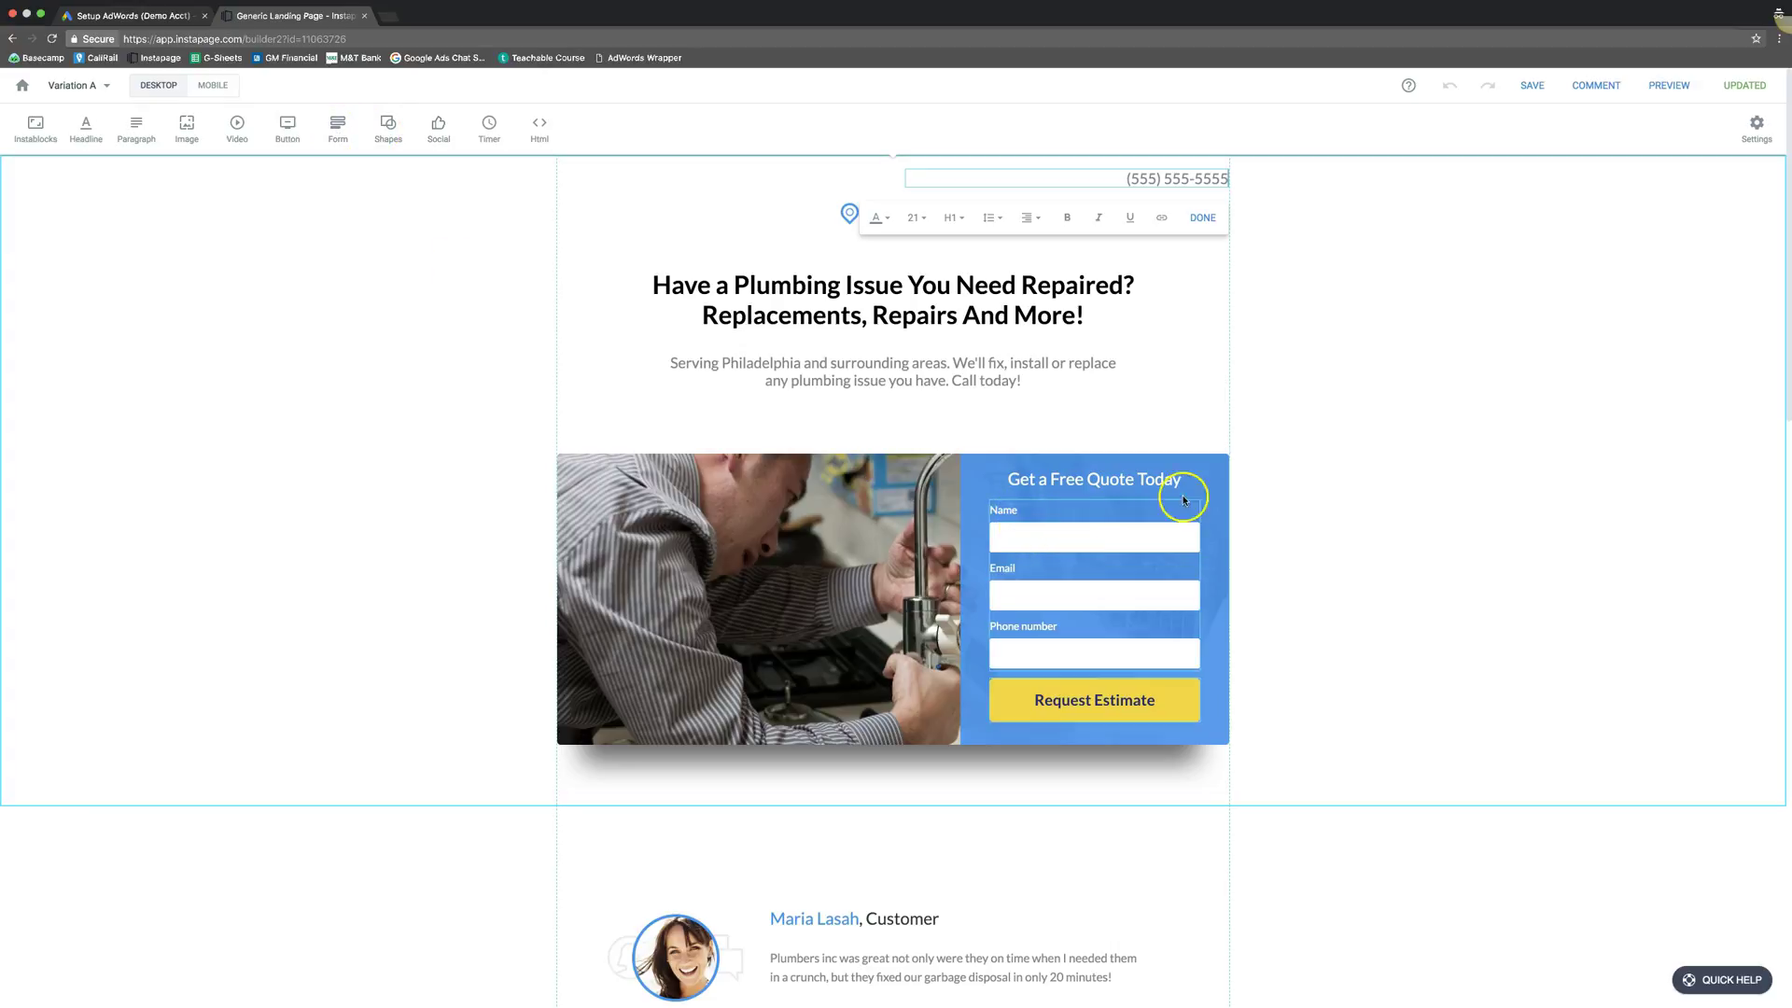
click(1756, 140)
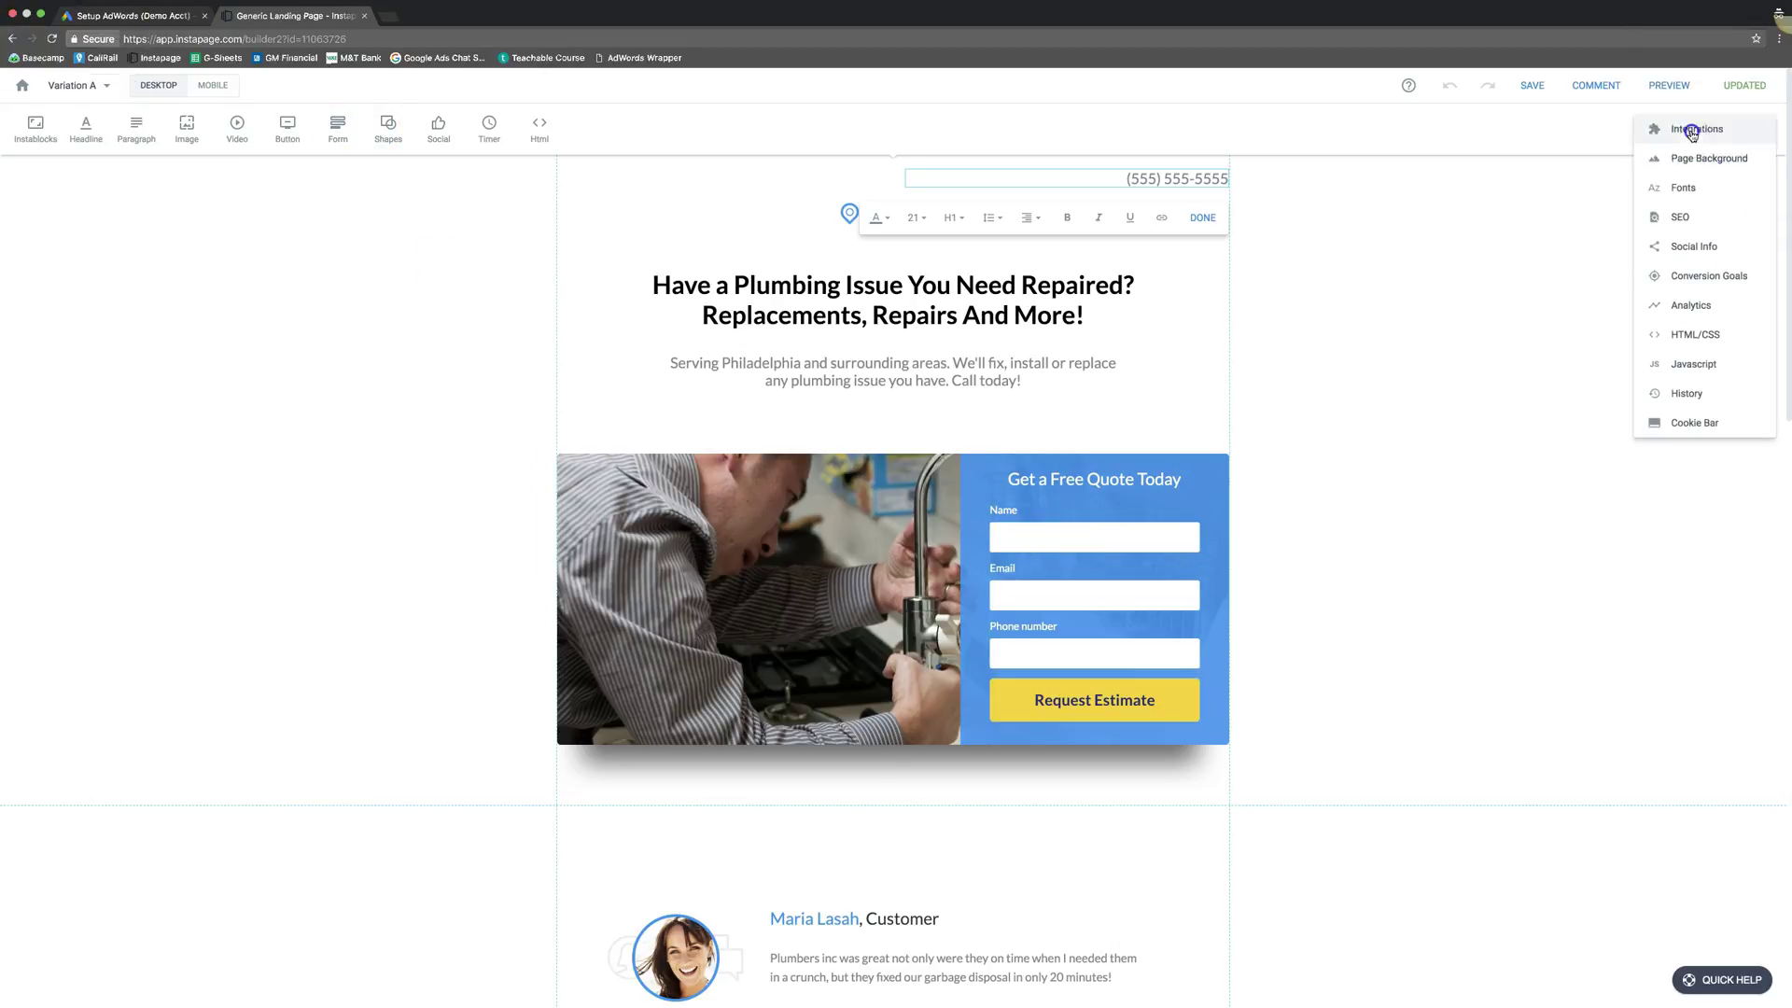
click(1767, 182)
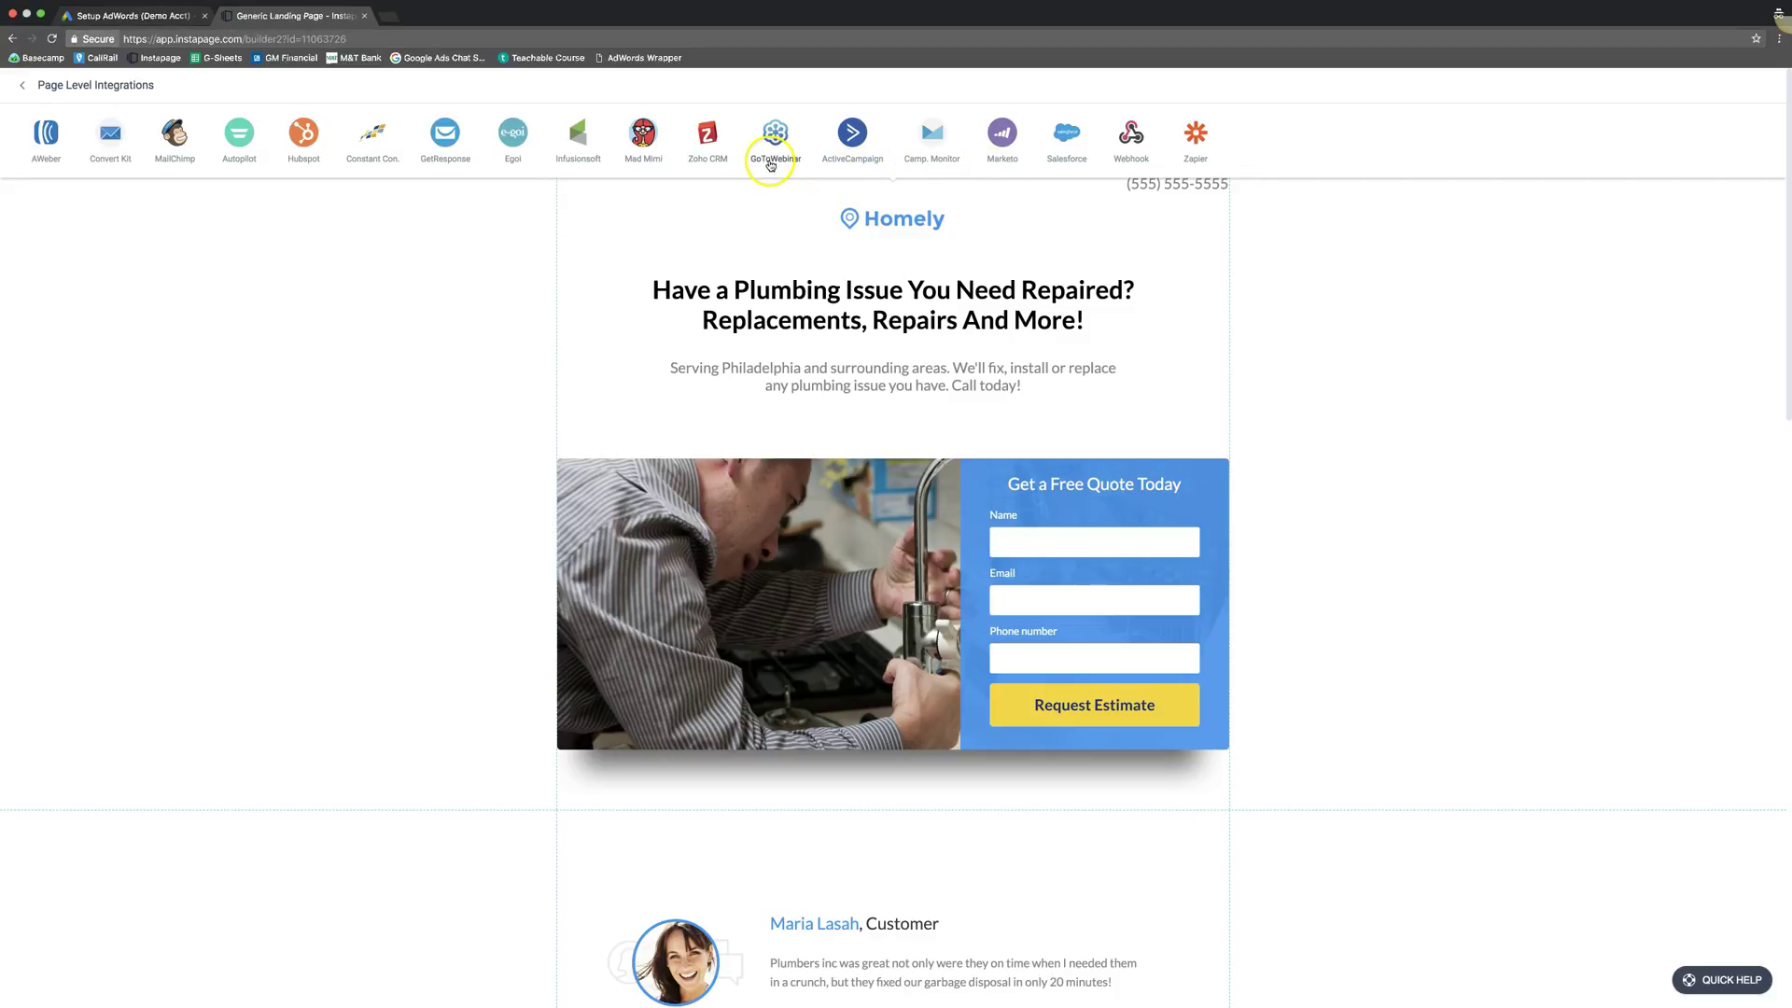
click(255, 176)
click(1419, 268)
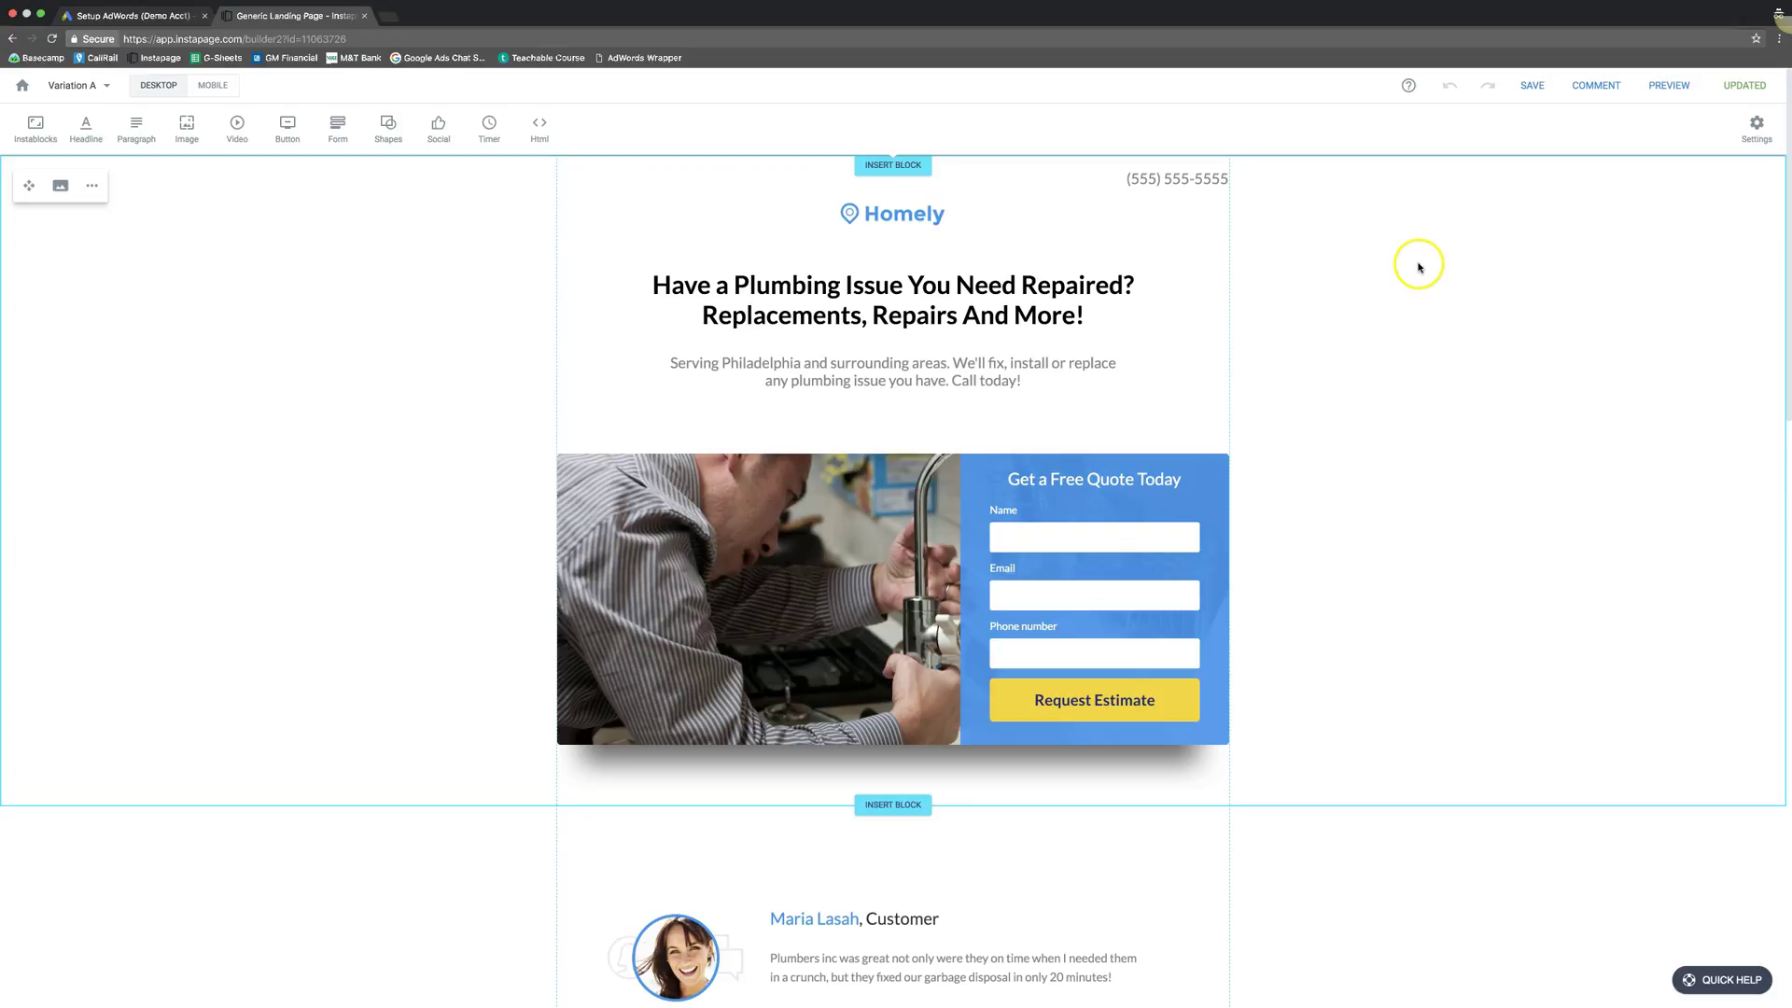